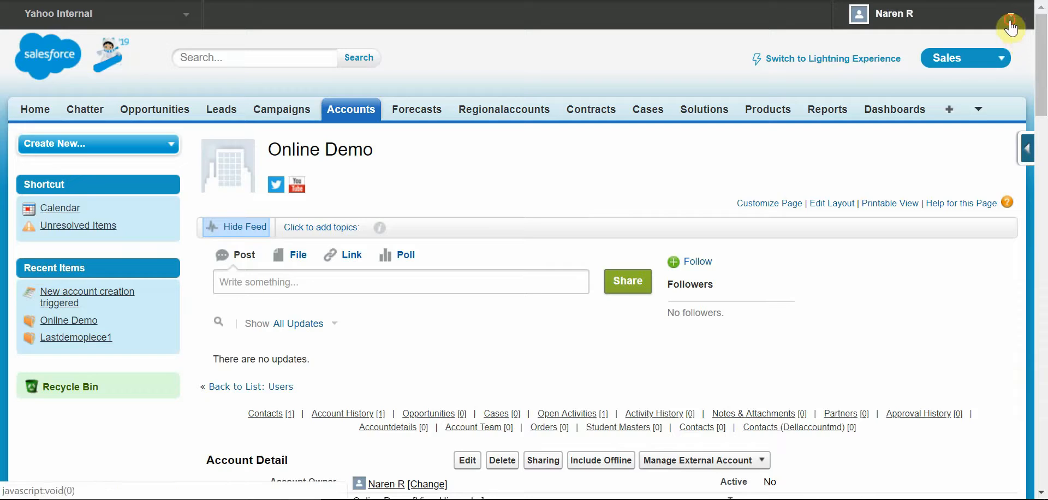
- Switch from the Sales app to the Student Master App
{"action": "left_click", "coordinate": [1010, 25]}
{"action": "left_click", "coordinate": [751, 33]}
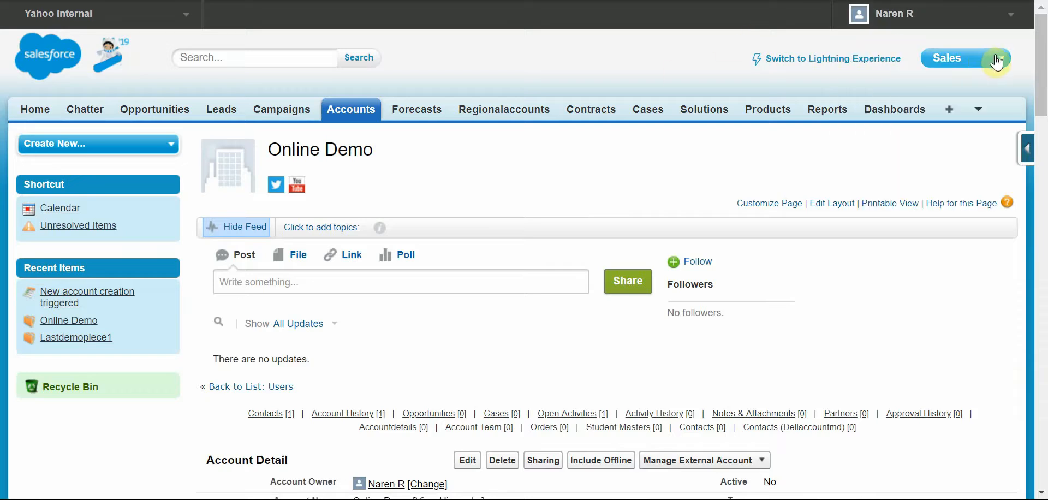
{"action": "left_click", "coordinate": [997, 59]}
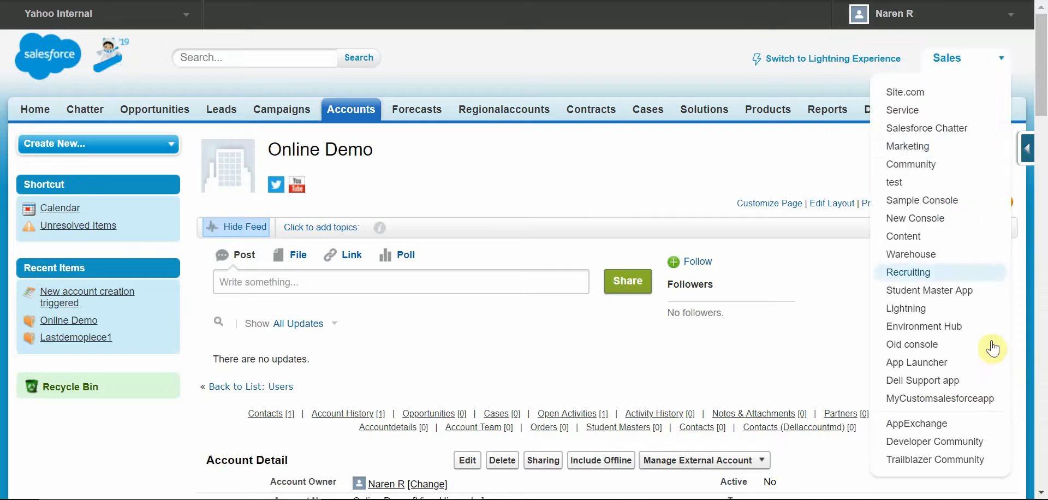
{"action": "left_click", "coordinate": [939, 292]}
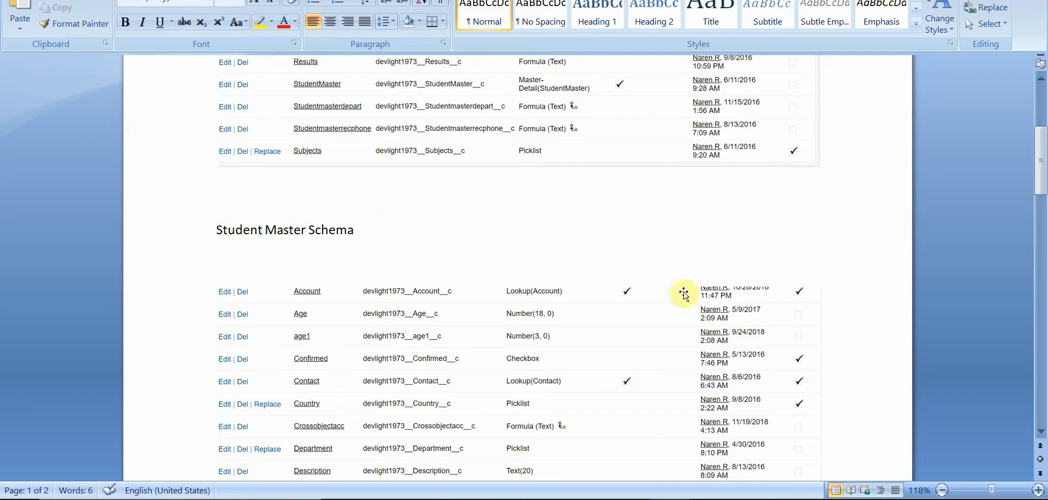
- Examine the Student Master Schema field list in the Word document and return to the Salesforce home page
{"action": "left_click_drag", "start_coordinate": [1042, 162], "coordinate": [1042, 187]}
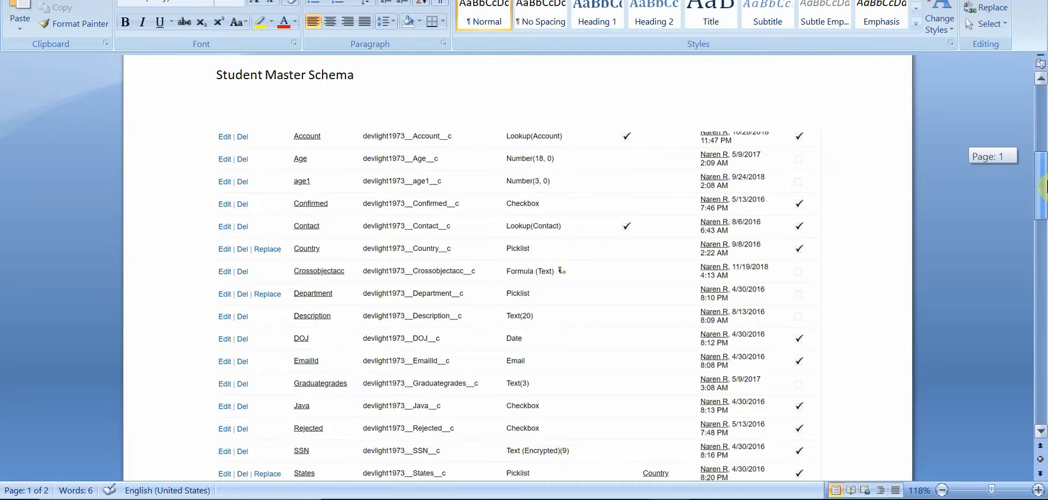
{"action": "mouse_move", "coordinate": [1042, 187]}
{"action": "left_mouse_down"}
{"action": "mouse_move", "coordinate": [1042, 201]}
{"action": "mouse_move", "coordinate": [1042, 186]}
{"action": "left_mouse_up"}
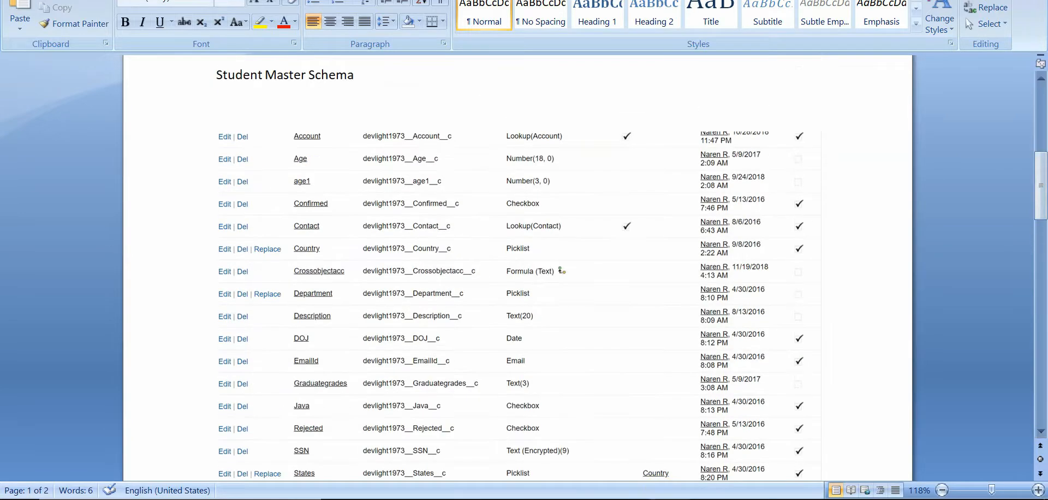
{"action": "mouse_move", "coordinate": [473, 496]}
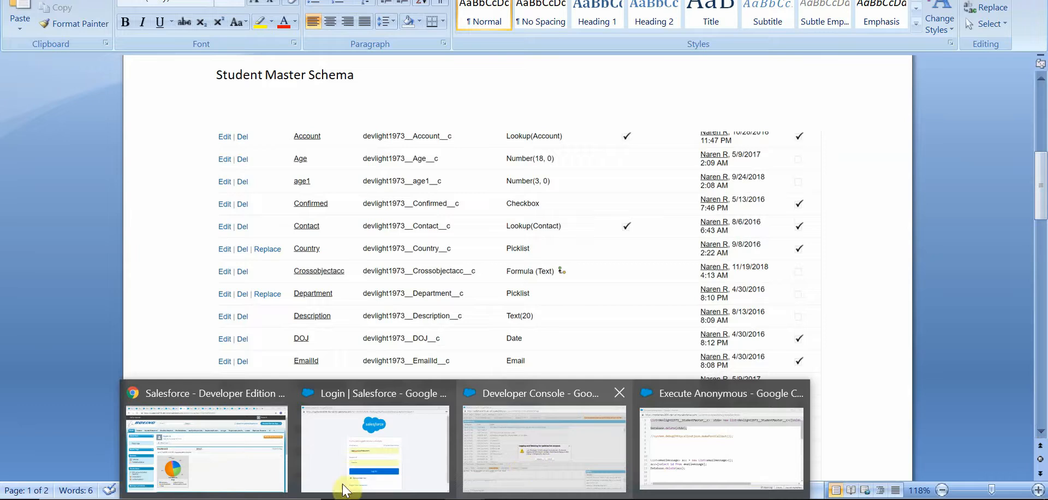
{"action": "left_click", "coordinate": [219, 460]}
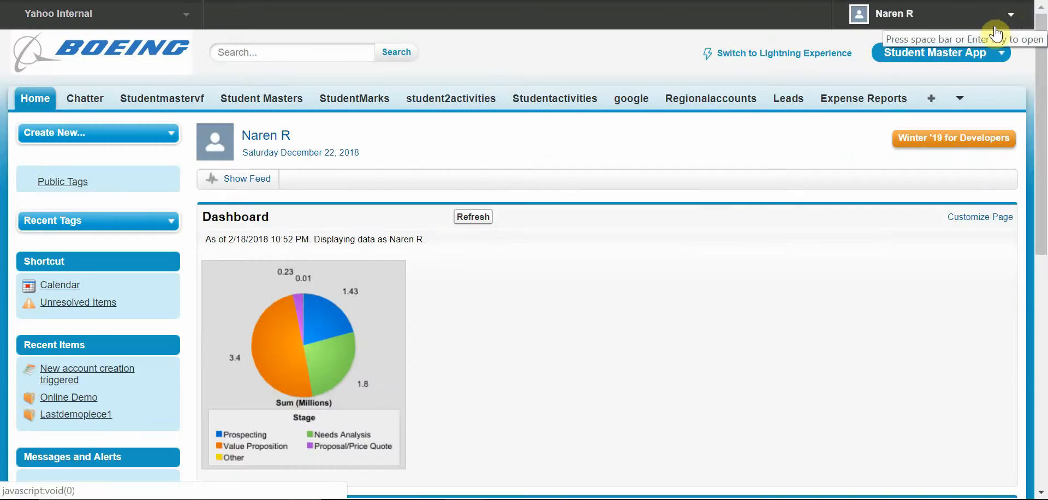
- Open the Custom Objects list in Salesforce Setup
{"action": "left_click", "coordinate": [1010, 16]}
{"action": "left_click", "coordinate": [918, 77]}
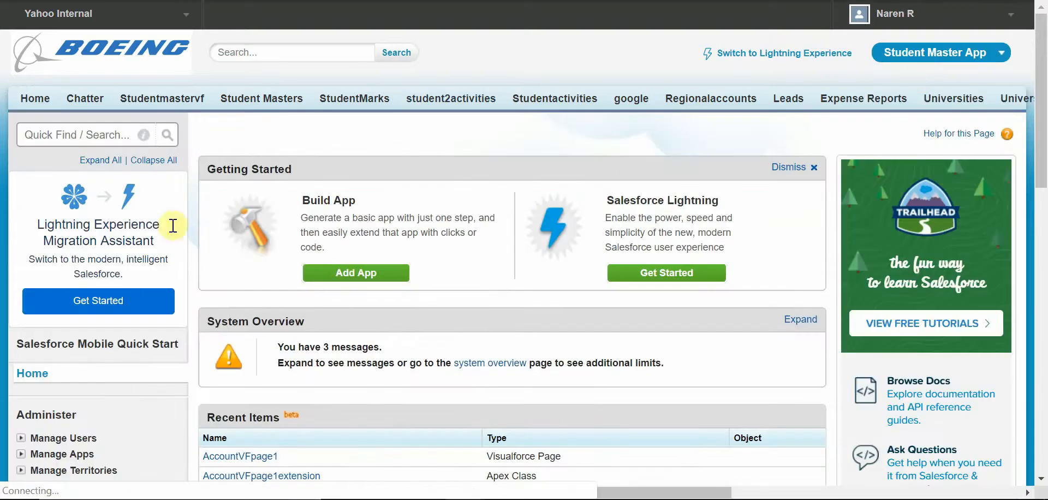
{"action": "left_click_drag", "start_coordinate": [1042, 73], "coordinate": [1045, 239]}
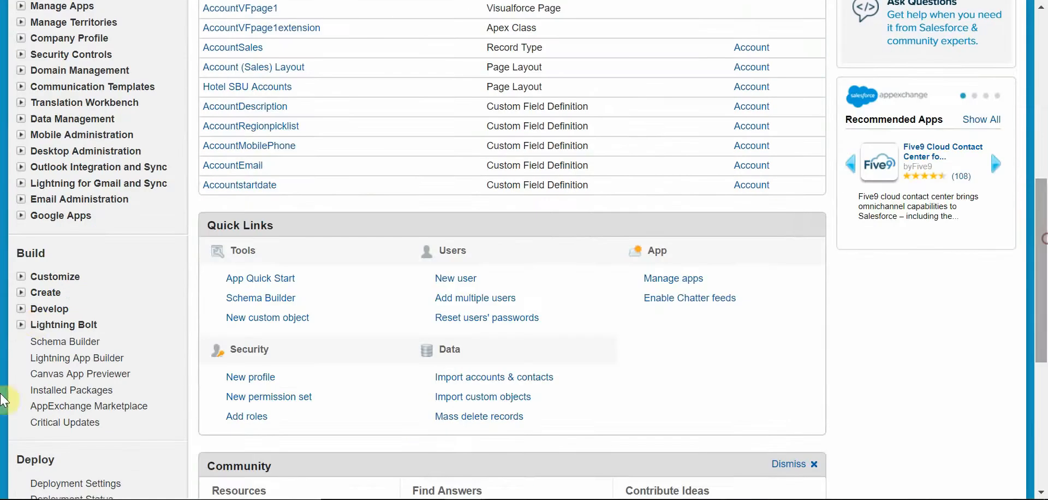
{"action": "left_click", "coordinate": [31, 262]}
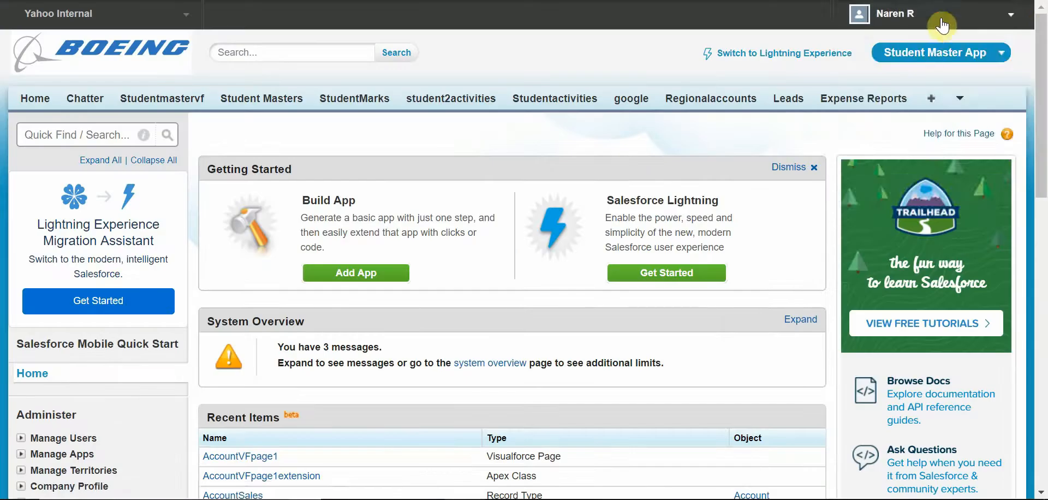
{"action": "left_click", "coordinate": [942, 18]}
{"action": "left_click", "coordinate": [899, 80]}
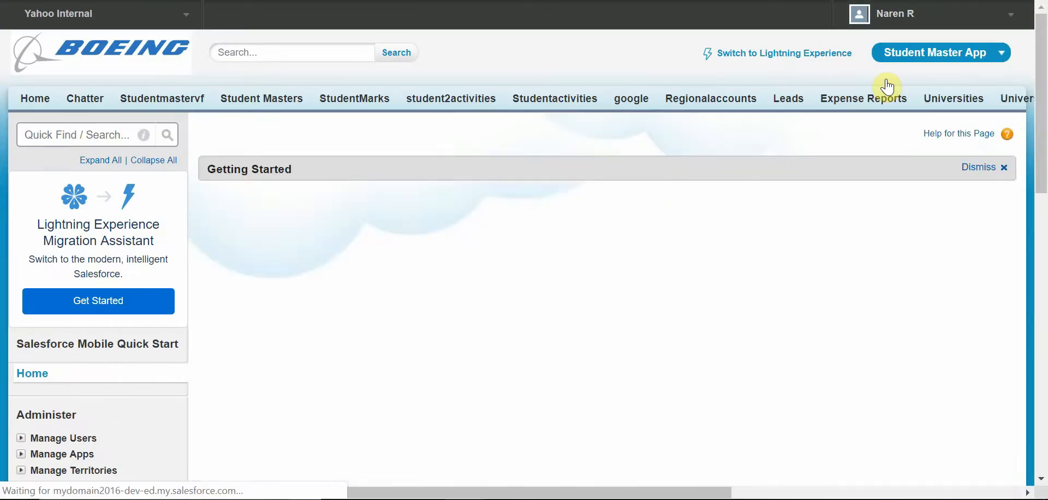
{"action": "left_click_drag", "start_coordinate": [1042, 82], "coordinate": [1043, 260]}
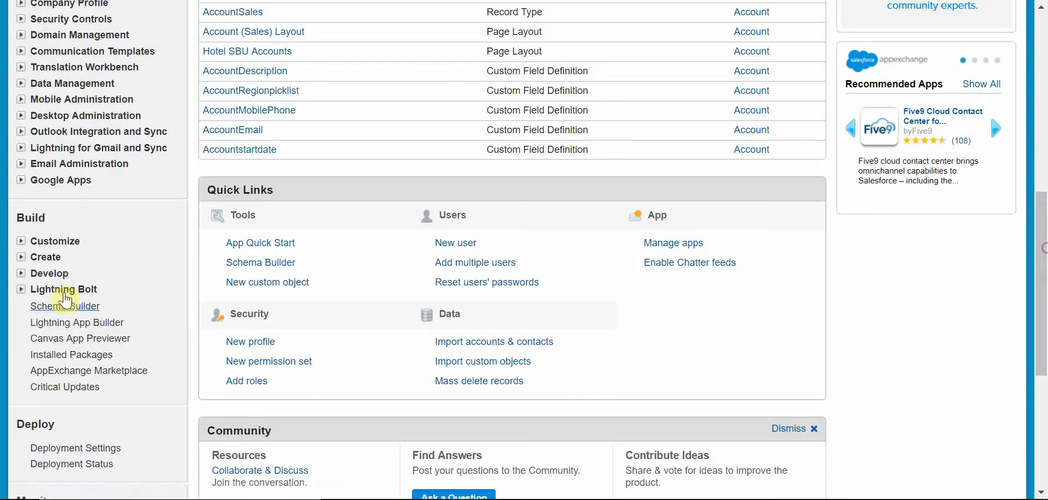
{"action": "left_click", "coordinate": [28, 258]}
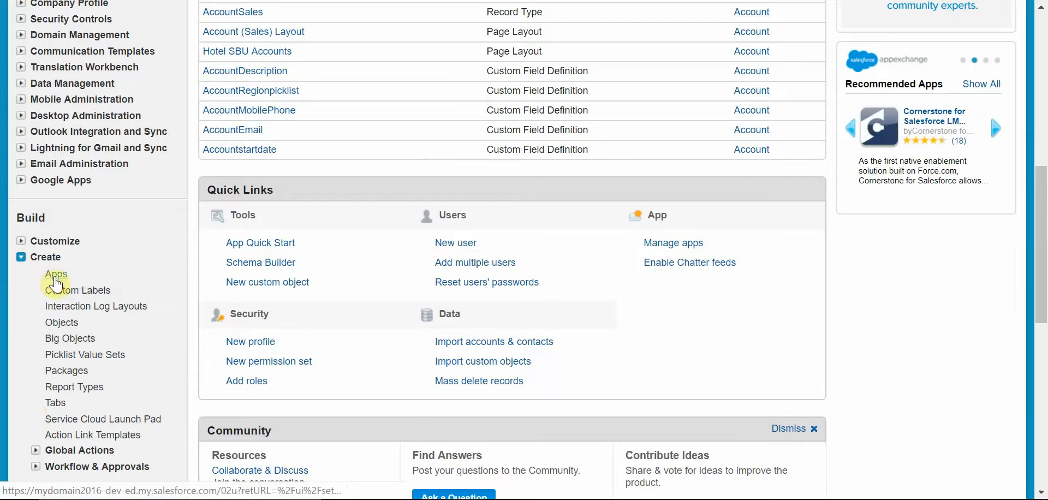
{"action": "left_click", "coordinate": [64, 324]}
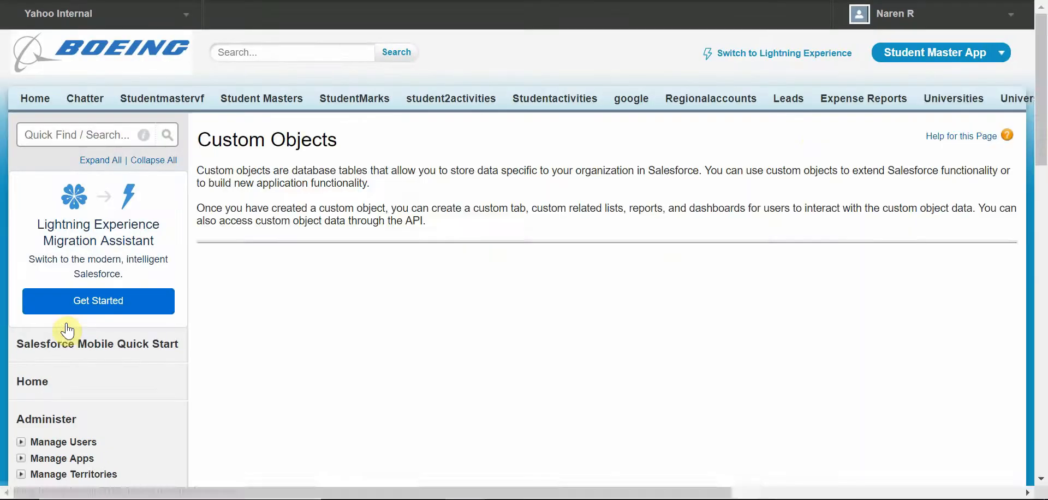
- Start a new custom object with the label StudentMaster2
{"action": "mouse_move", "coordinate": [1043, 76]}
{"action": "left_mouse_down"}
{"action": "mouse_move", "coordinate": [1043, 371]}
{"action": "mouse_move", "coordinate": [1043, 72]}
{"action": "left_mouse_up"}
{"action": "left_click", "coordinate": [498, 255]}
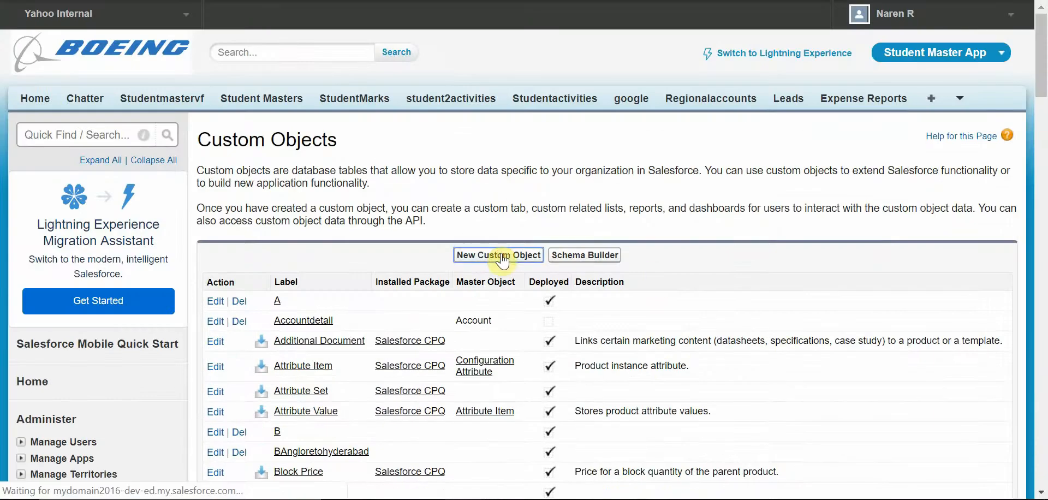
{"action": "left_click", "coordinate": [468, 288]}
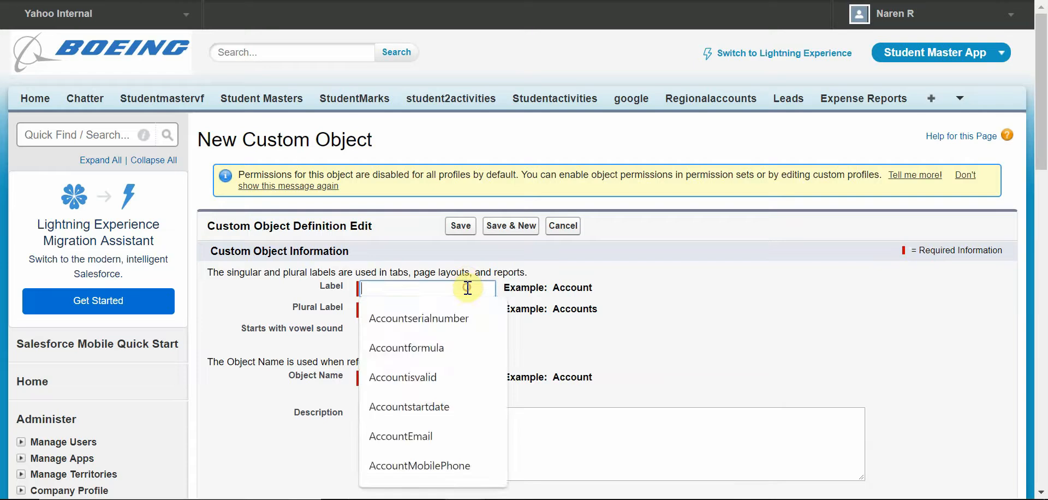
{"action": "type", "text": "StudentMaster2"}
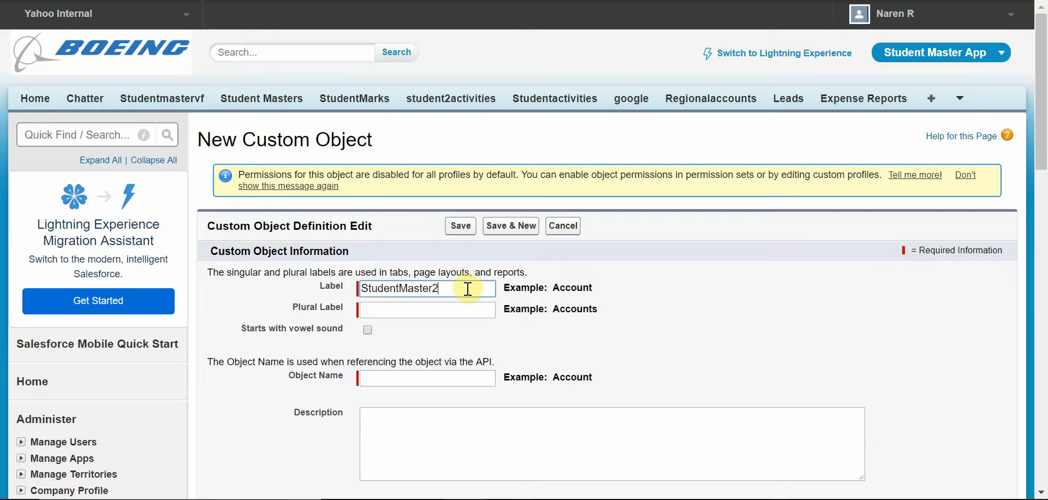
- Set the custom object's plural label to StudentMaster2s, reusing the text of the singular label
{"action": "left_click", "coordinate": [472, 309]}
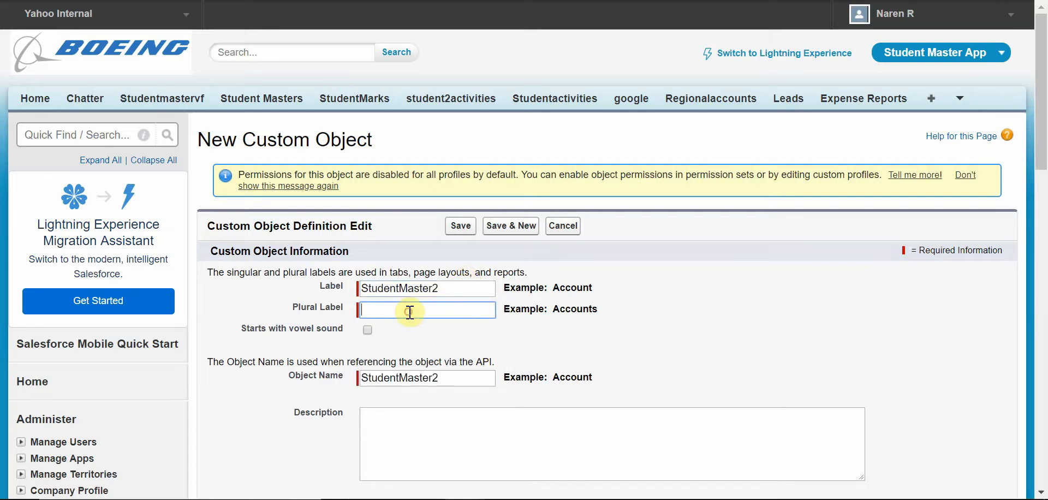
{"action": "left_click_drag", "start_coordinate": [456, 288], "coordinate": [351, 289]}
{"action": "left_click", "coordinate": [413, 288]}
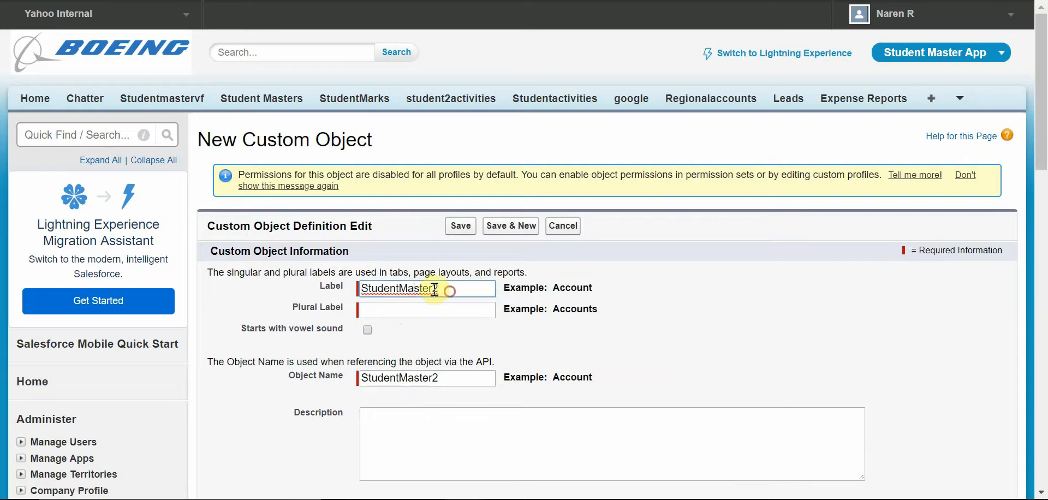
{"action": "double_click", "coordinate": [434, 288]}
{"action": "key", "text": "ctrl+c"}
{"action": "left_click", "coordinate": [468, 310]}
{"action": "key", "text": "ctrl+v"}
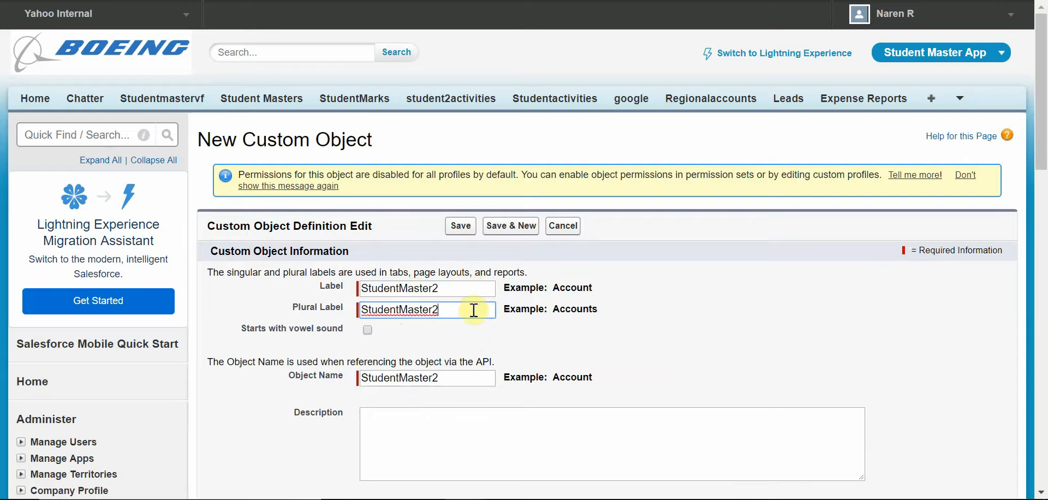
{"action": "type", "text": "s"}
{"action": "left_click", "coordinate": [445, 454]}
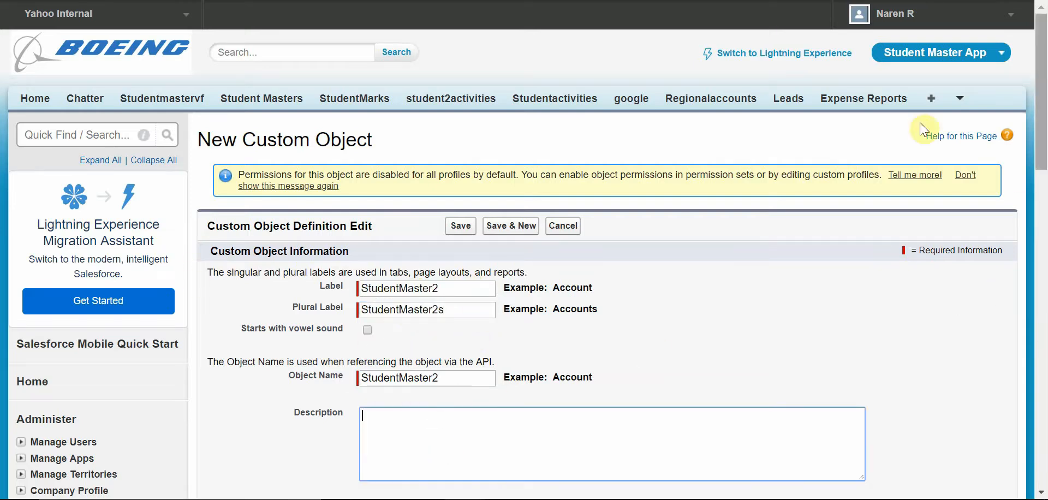
- Enable the optional features Allow Reports, Allow Activities, Track Field History and Allow in Chatter Groups for the new object
{"action": "left_click_drag", "start_coordinate": [1042, 115], "coordinate": [1043, 250]}
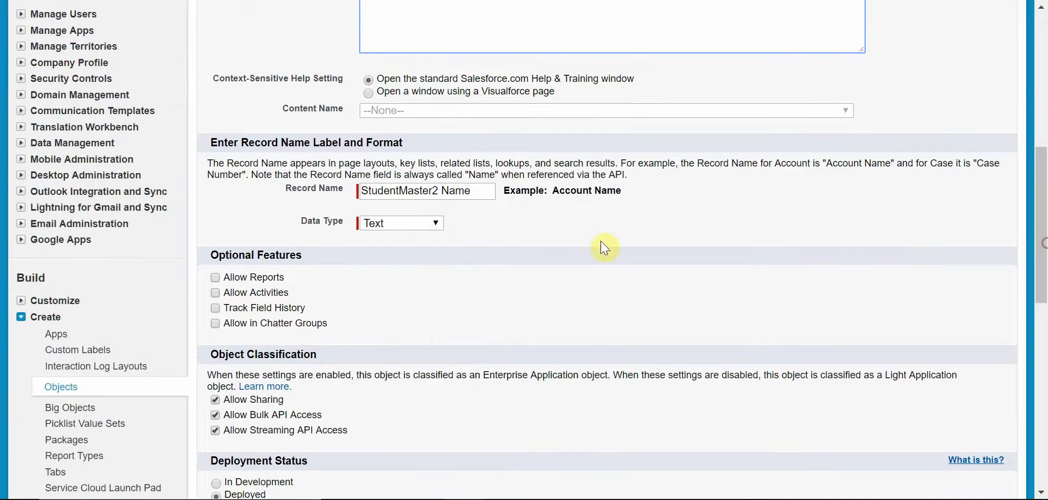
{"action": "left_click", "coordinate": [215, 278]}
{"action": "left_click", "coordinate": [214, 307]}
{"action": "left_click", "coordinate": [215, 323]}
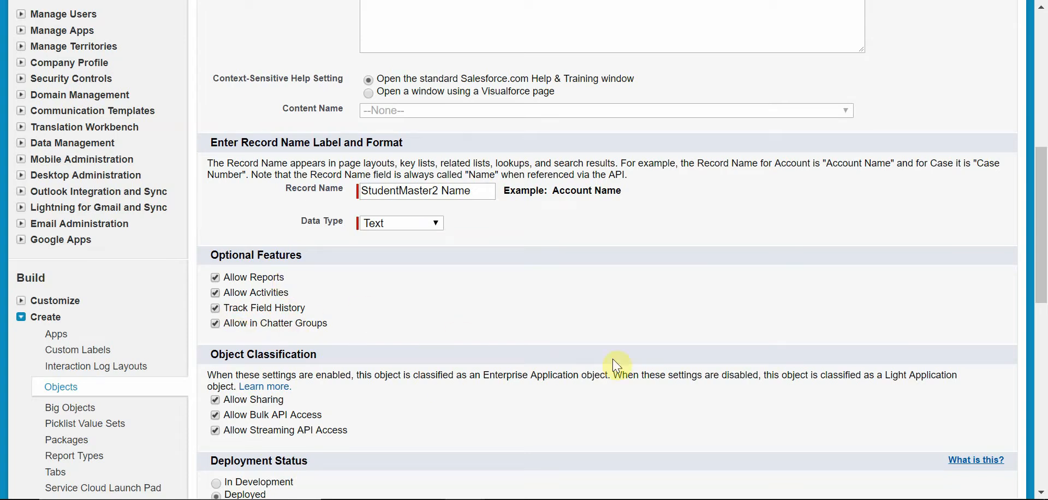
- Allow search, add the Notes and Attachments related list to the default page layout, and save the custom object
{"action": "left_click_drag", "start_coordinate": [1042, 281], "coordinate": [1043, 340]}
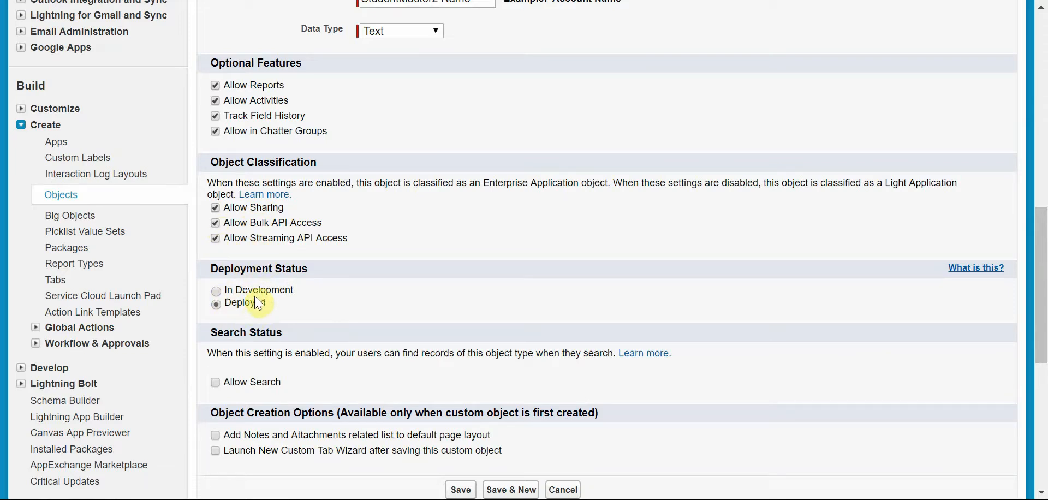
{"action": "left_click", "coordinate": [286, 290]}
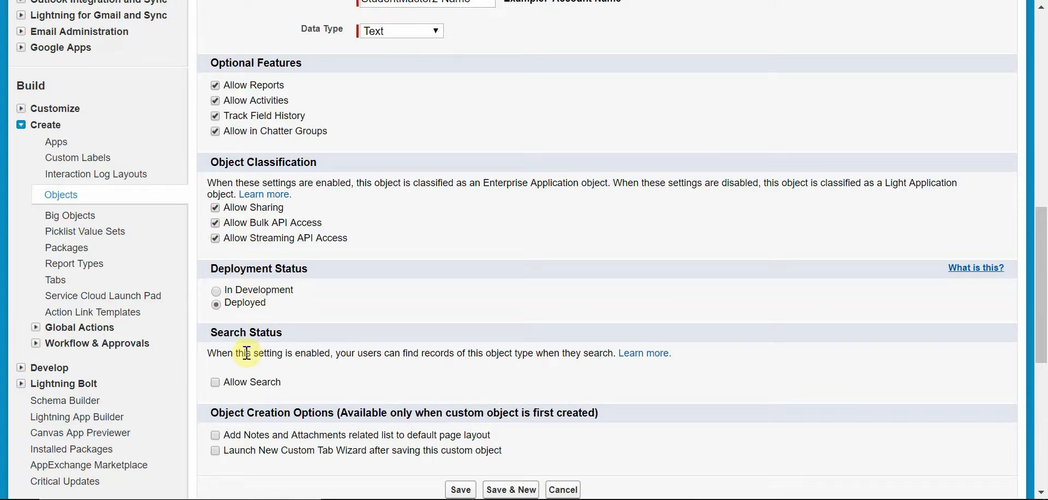
{"action": "left_click", "coordinate": [260, 382]}
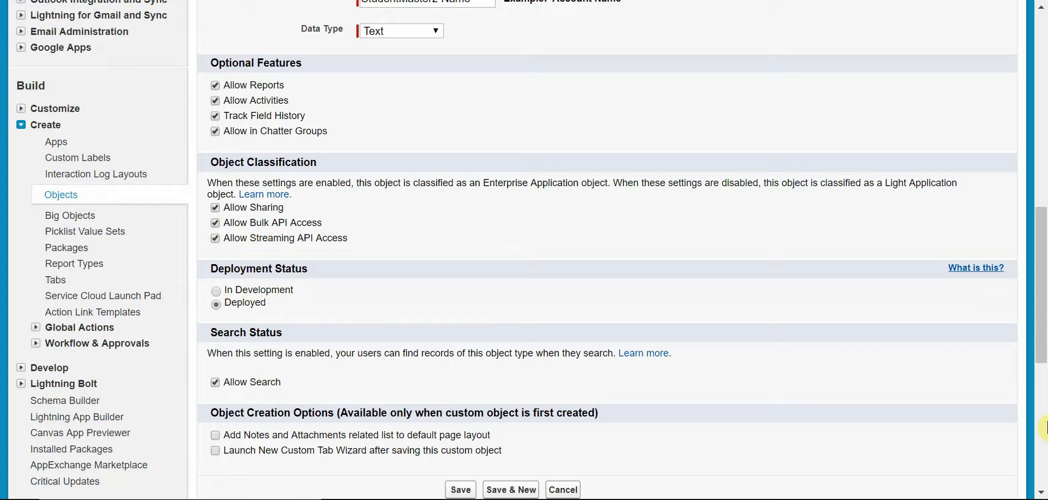
{"action": "scroll", "coordinate": [1043, 397], "scroll_direction": "down", "scroll_amount": 3}
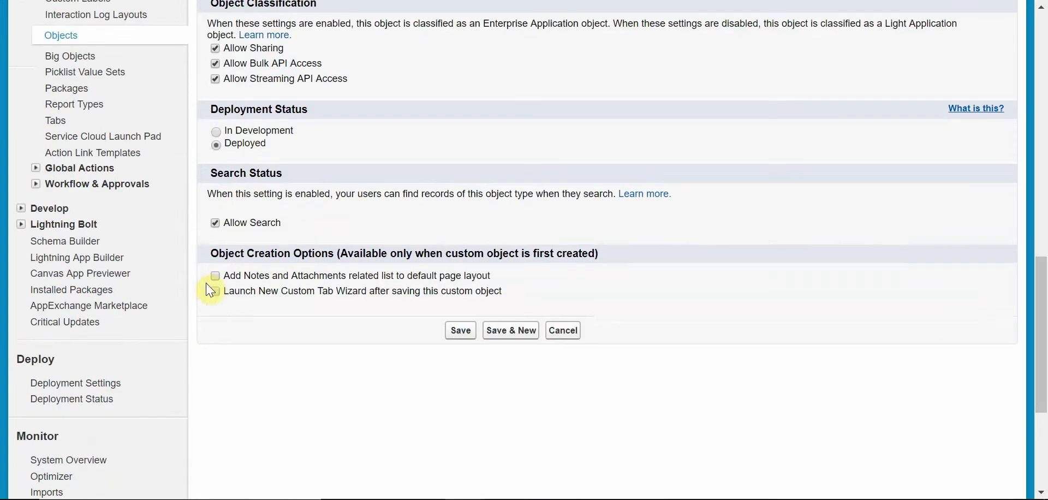
{"action": "left_click", "coordinate": [221, 277]}
{"action": "left_click", "coordinate": [454, 338]}
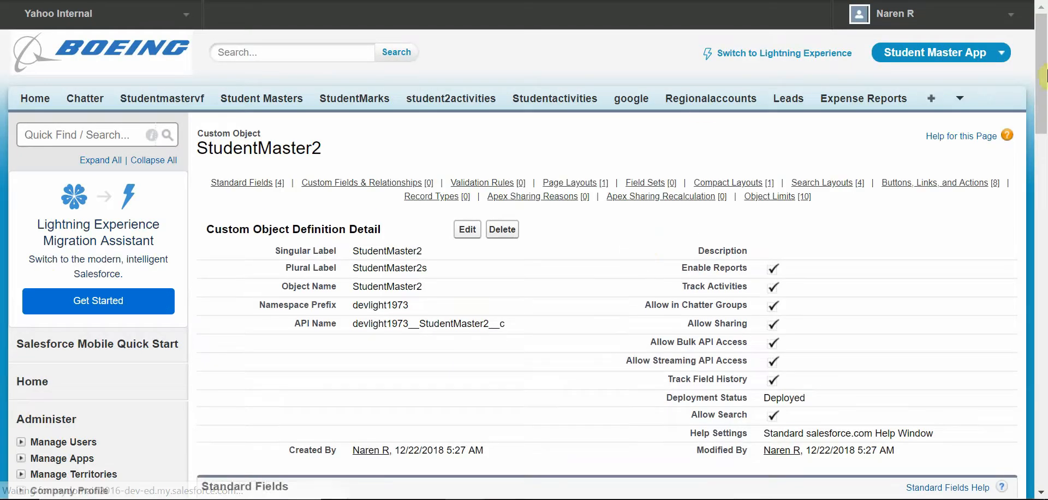
- Review the StudentMaster2 definition details, its standard fields and the Custom Fields & Relationships section
{"action": "left_click_drag", "start_coordinate": [1043, 71], "coordinate": [1043, 125]}
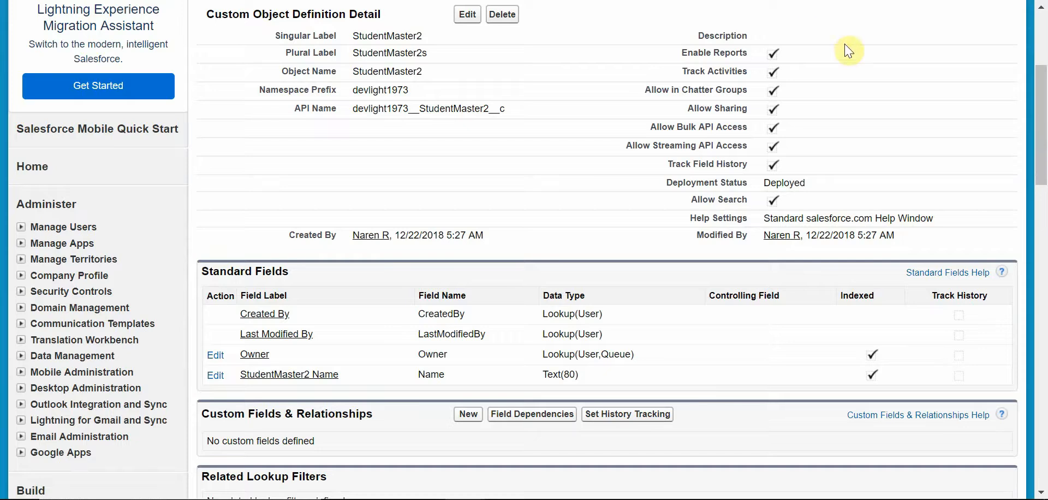
{"action": "scroll", "coordinate": [1043, 146], "scroll_direction": "down", "scroll_amount": 3}
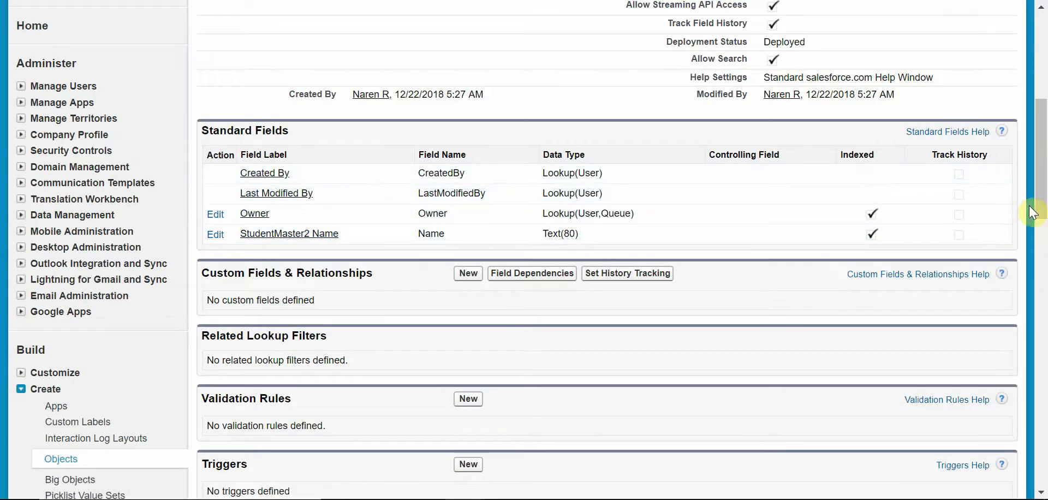
{"action": "scroll", "coordinate": [1031, 205], "scroll_direction": "down", "scroll_amount": 2}
- Switch to the Word document with the student schemas and set its zoom to 100%
{"action": "key", "text": "alt+Tab"}
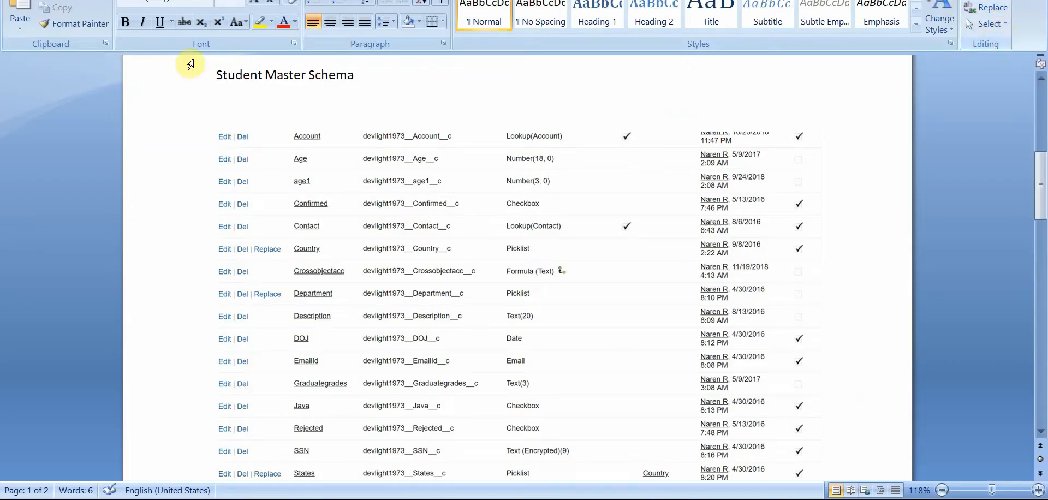
{"action": "left_click", "coordinate": [319, 1]}
{"action": "left_click", "coordinate": [348, 12]}
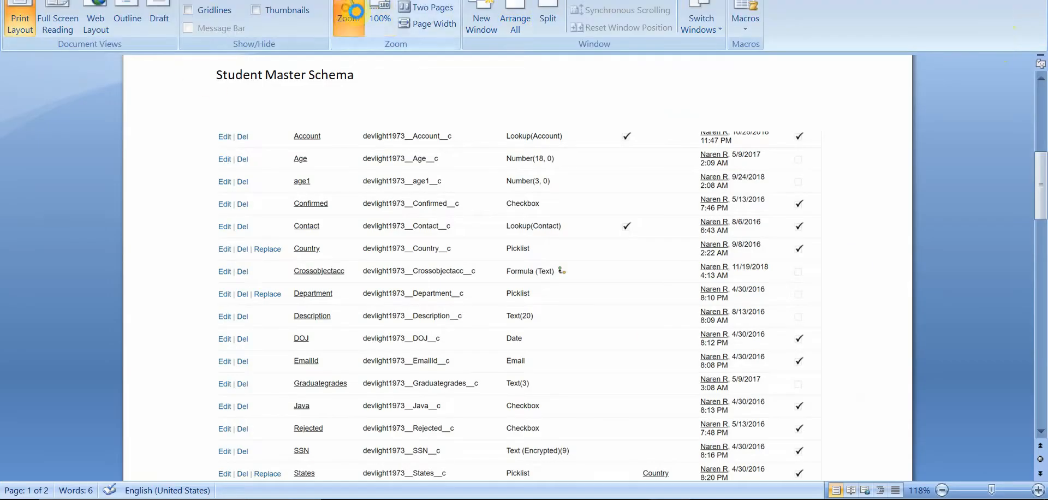
{"action": "left_click", "coordinate": [395, 143]}
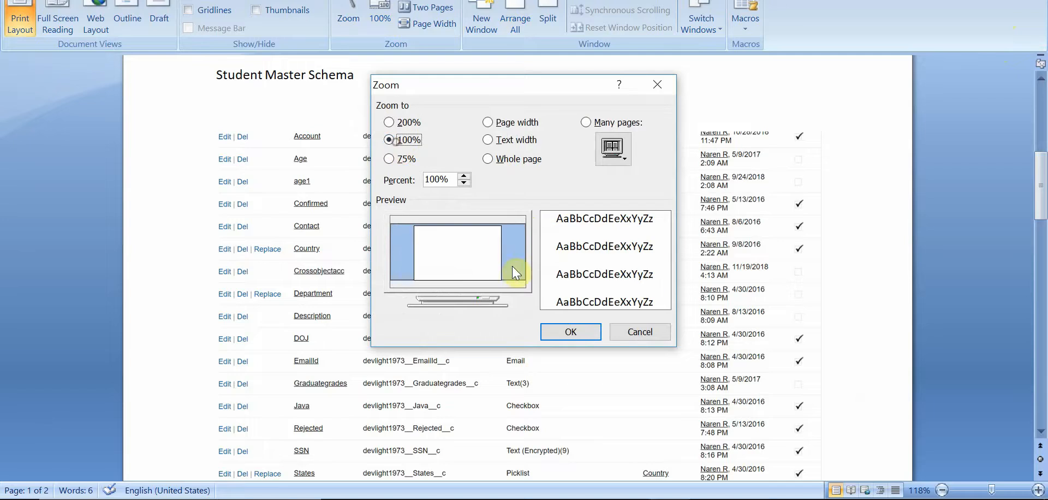
{"action": "left_click", "coordinate": [575, 332]}
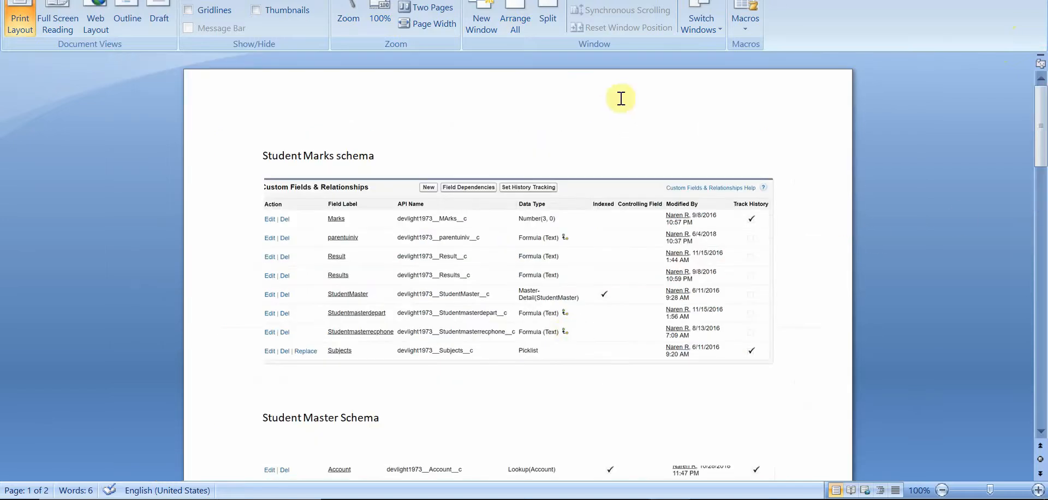
- Set the Word document's zoom to 125% and bring the Student Master Schema field table into view
{"action": "left_click", "coordinate": [348, 12]}
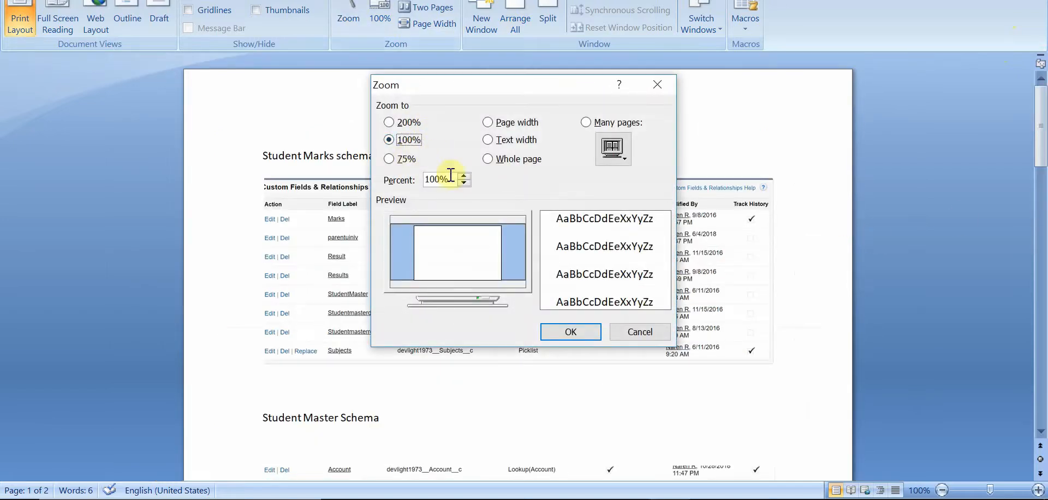
{"action": "left_click_drag", "start_coordinate": [451, 177], "coordinate": [377, 172]}
{"action": "type", "text": "125"}
{"action": "left_click", "coordinate": [590, 336]}
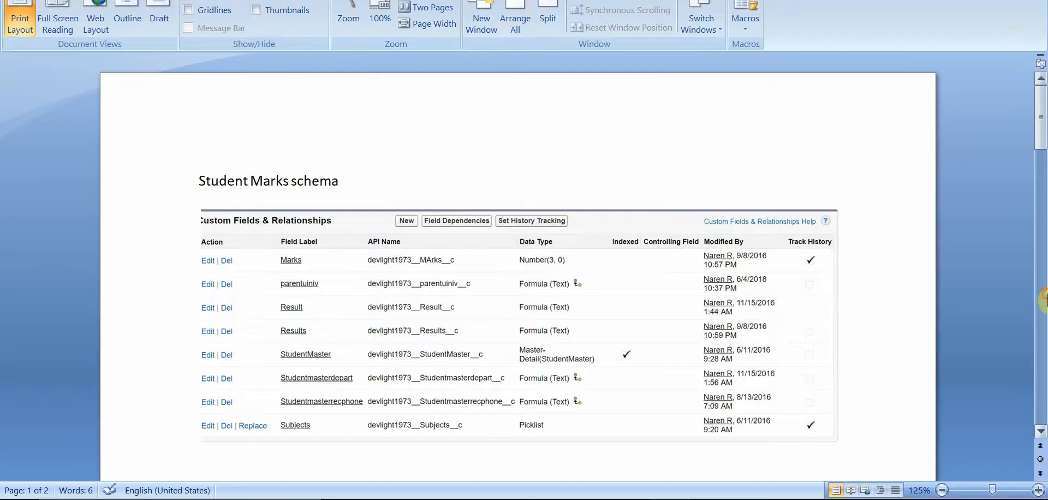
{"action": "left_click", "coordinate": [1045, 299]}
{"action": "left_click", "coordinate": [1046, 299]}
{"action": "left_click_drag", "start_coordinate": [1045, 238], "coordinate": [1032, 169]}
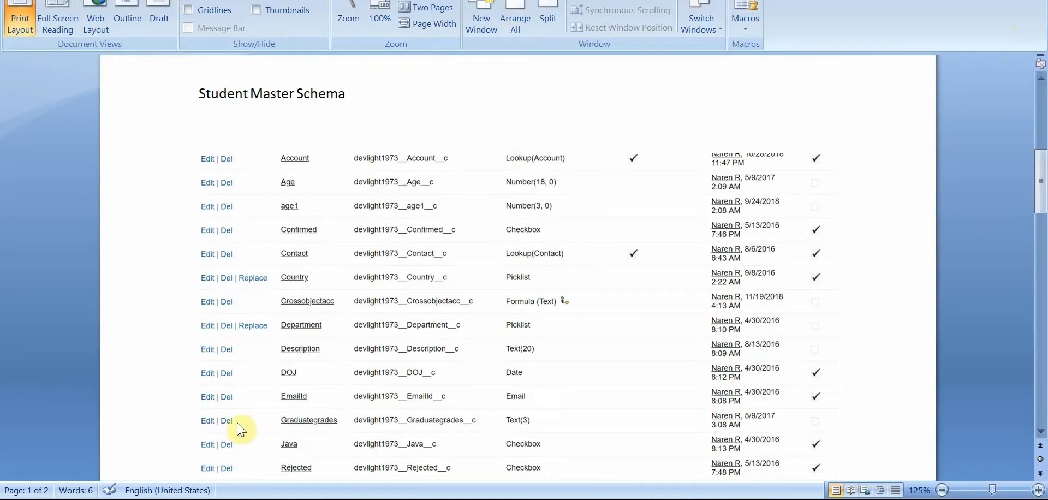
{"action": "scroll", "coordinate": [1020, 191], "scroll_direction": "down", "scroll_amount": 1}
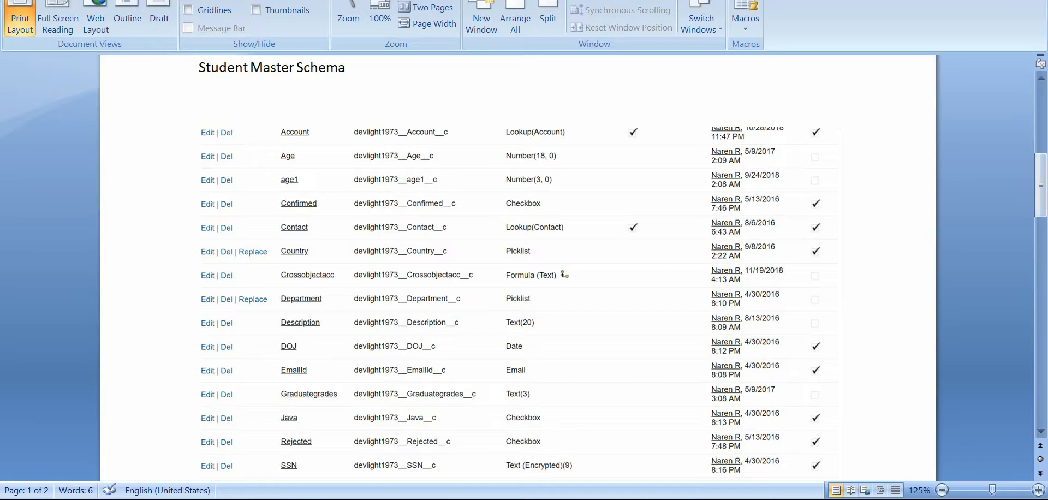
- Switch to Salesforce in Chrome and start a new custom field on StudentMaster2 with the Number data type
{"action": "mouse_move", "coordinate": [464, 499]}
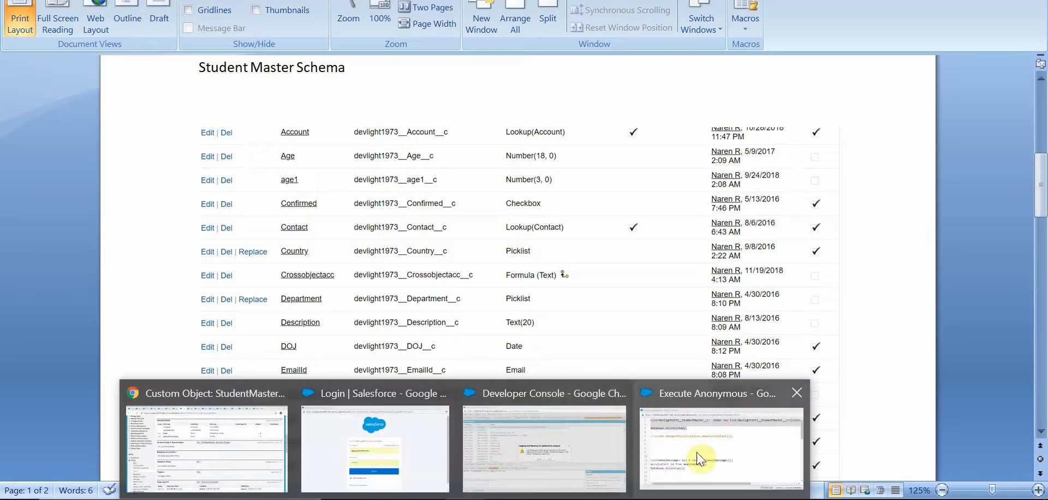
{"action": "left_click", "coordinate": [130, 458]}
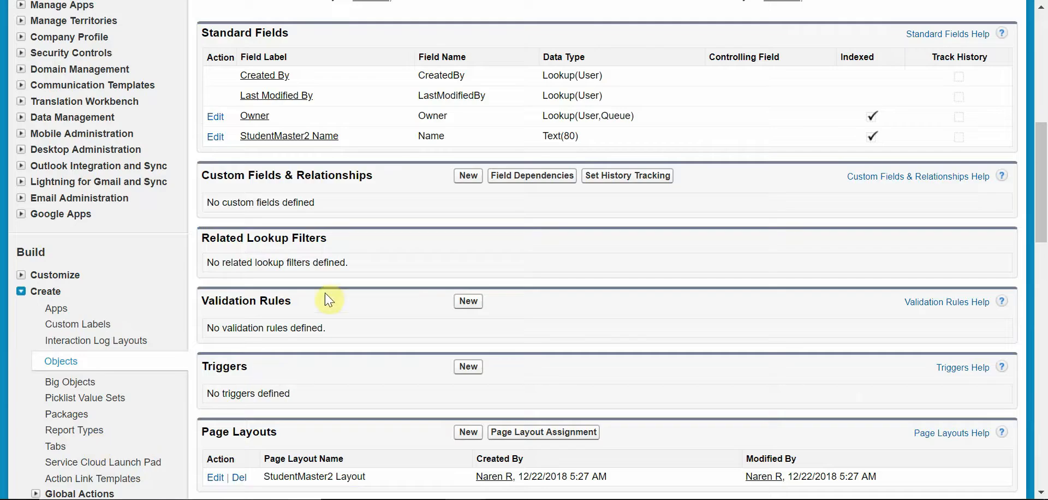
{"action": "left_click", "coordinate": [480, 175]}
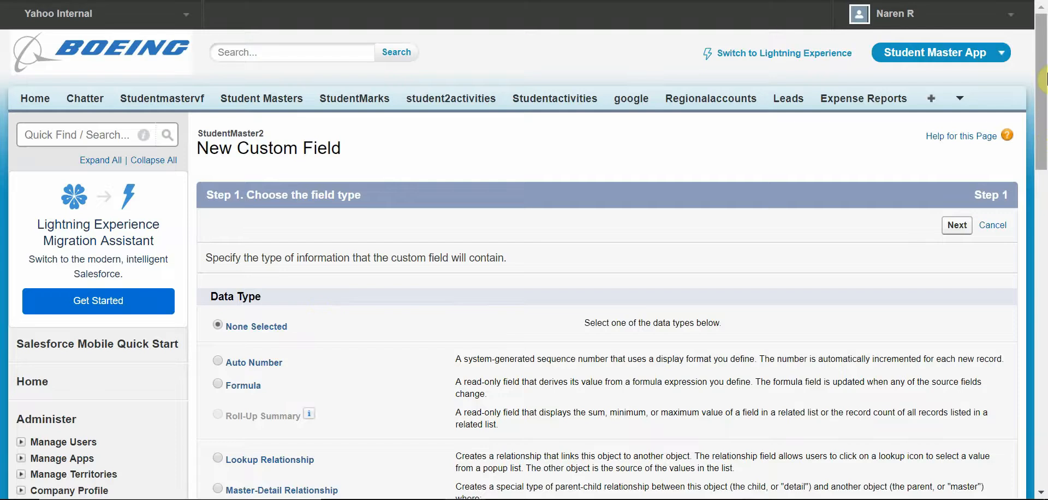
{"action": "left_click_drag", "start_coordinate": [1041, 82], "coordinate": [1041, 196]}
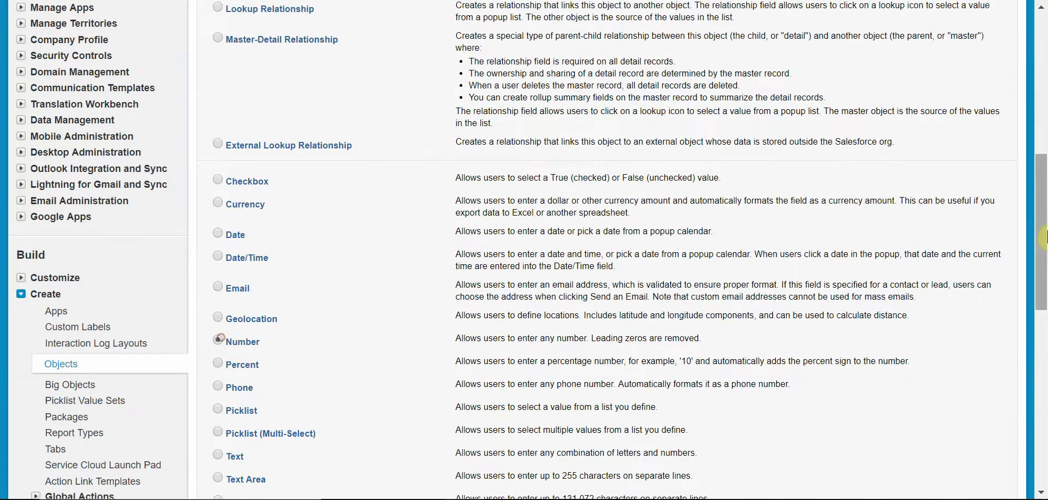
{"action": "left_click", "coordinate": [218, 341]}
{"action": "scroll", "coordinate": [980, 158], "scroll_direction": "up", "scroll_amount": 6}
{"action": "left_click", "coordinate": [960, 118]}
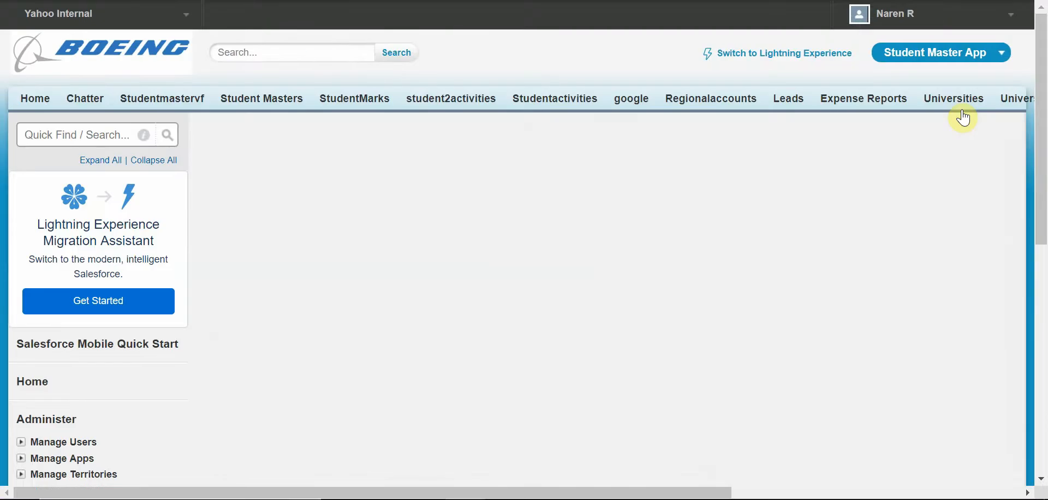
- Label the number field Age, set its length to 2, make it required and continue to field-level security
{"action": "left_click", "coordinate": [399, 256]}
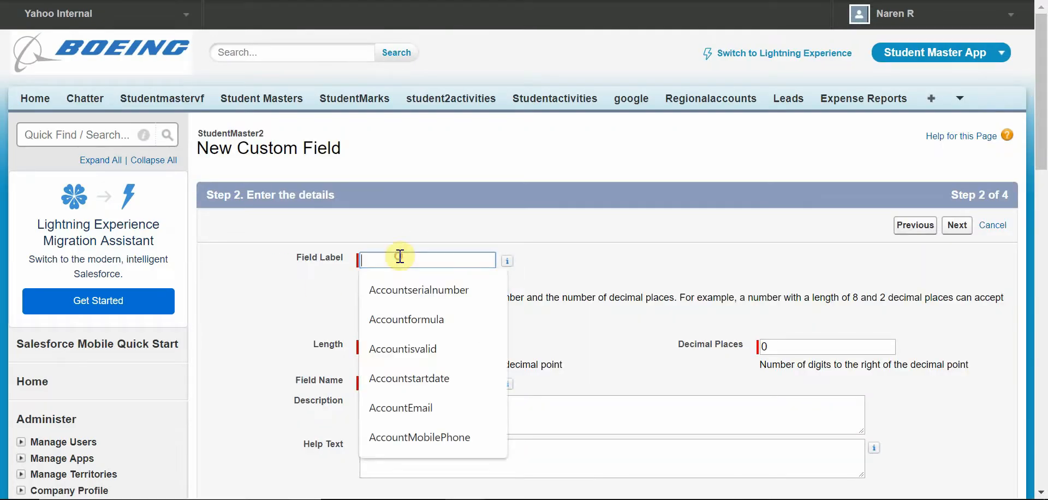
{"action": "type", "text": "Age"}
{"action": "left_click", "coordinate": [439, 382]}
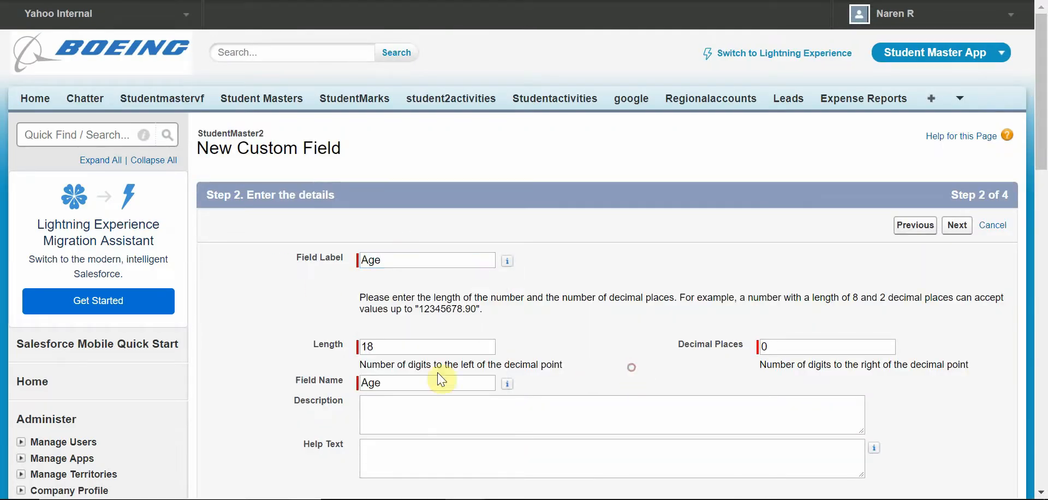
{"action": "double_click", "coordinate": [419, 349]}
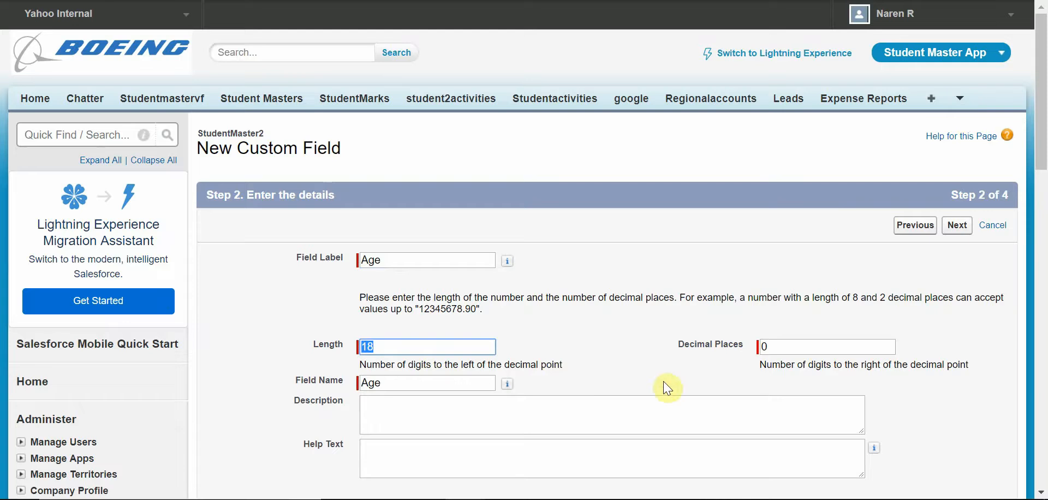
{"action": "type", "text": "2"}
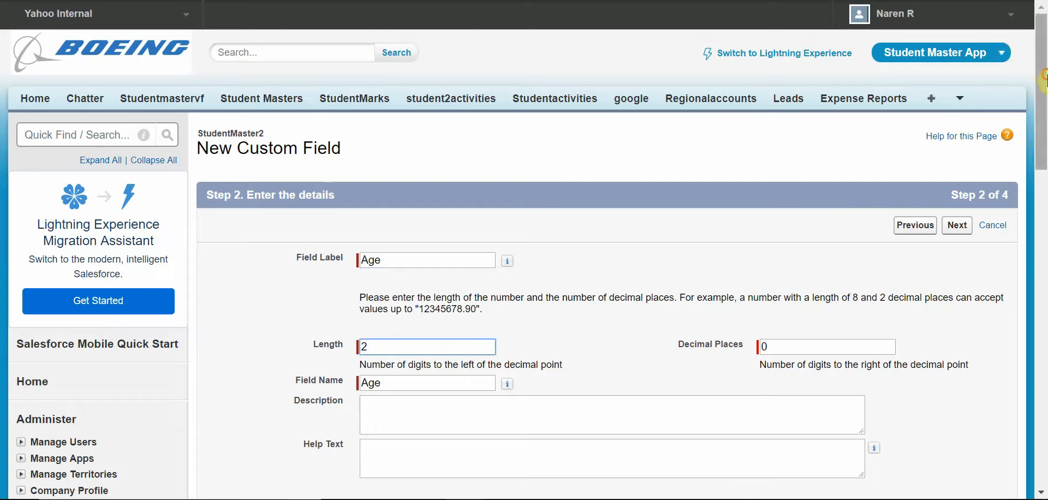
{"action": "scroll", "coordinate": [456, 369], "scroll_direction": "down", "scroll_amount": 3}
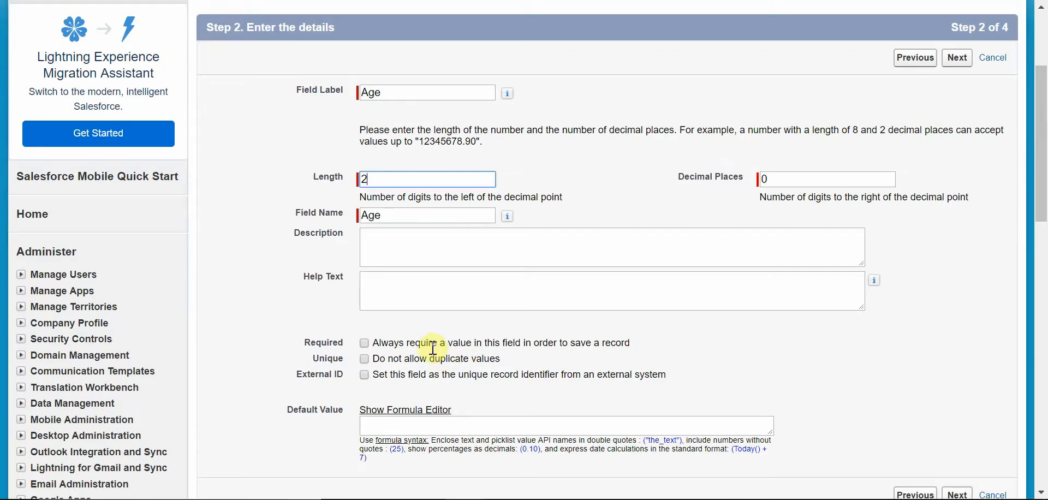
{"action": "left_click", "coordinate": [362, 345]}
{"action": "left_click", "coordinate": [962, 61]}
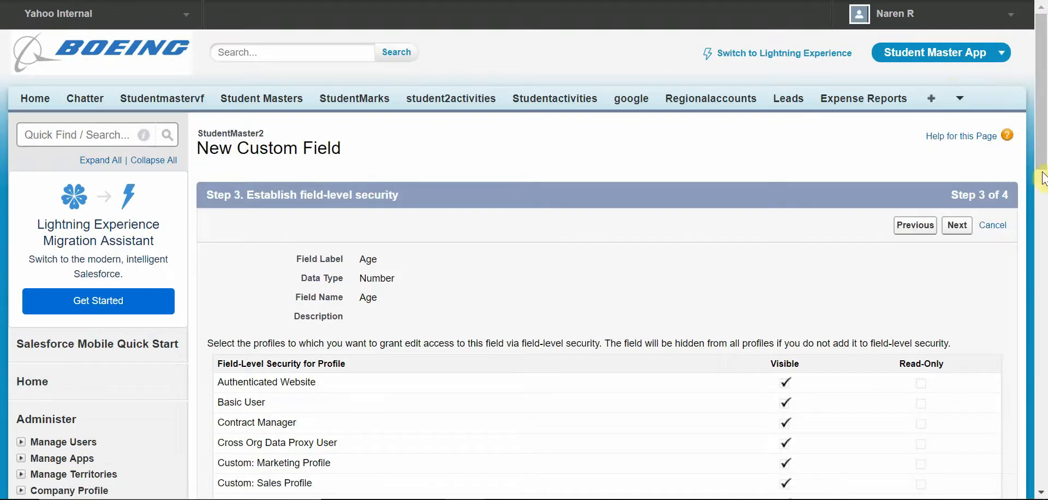
- Accept the field-level security and page layout settings for Age, save the field and start another one
{"action": "scroll", "coordinate": [1023, 229], "scroll_direction": "down", "scroll_amount": 5}
{"action": "scroll", "coordinate": [1023, 229], "scroll_direction": "down", "scroll_amount": 5}
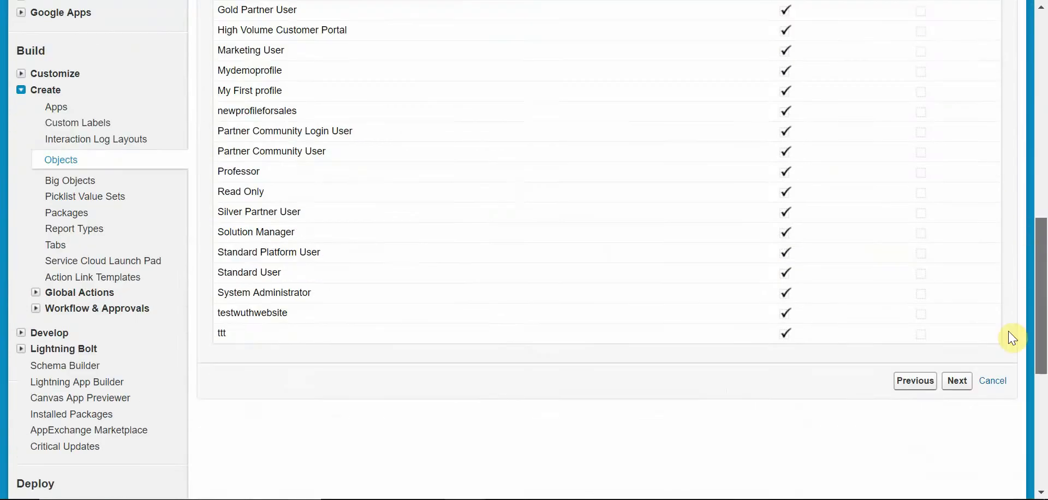
{"action": "left_click", "coordinate": [957, 380]}
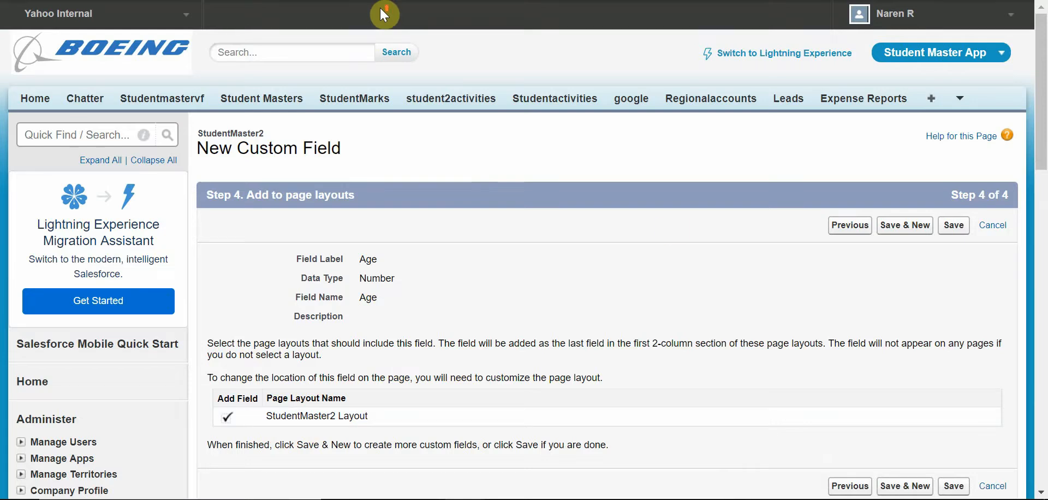
{"action": "left_click", "coordinate": [920, 226]}
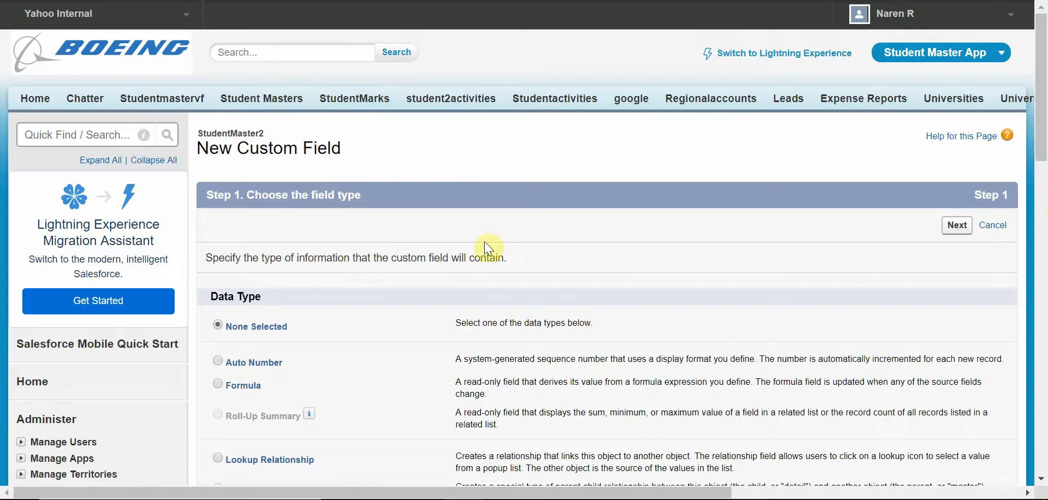
- Choose Date as the data type of the new custom field and continue to its details
{"action": "scroll", "coordinate": [1043, 310], "scroll_direction": "down", "scroll_amount": 5}
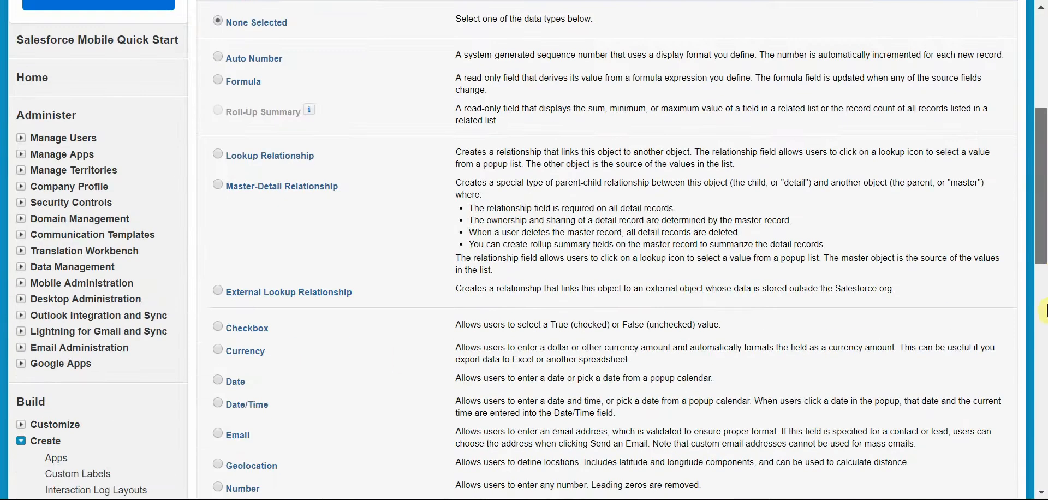
{"action": "scroll", "coordinate": [1043, 310], "scroll_direction": "down", "scroll_amount": 4}
{"action": "left_click", "coordinate": [240, 166]}
{"action": "scroll", "coordinate": [1044, 213], "scroll_direction": "up", "scroll_amount": 1}
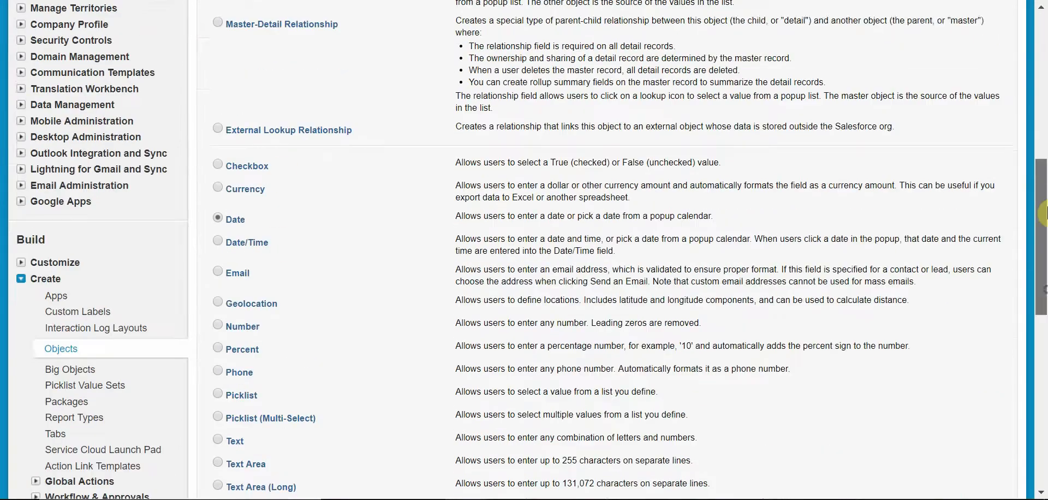
{"action": "scroll", "coordinate": [1043, 213], "scroll_direction": "up", "scroll_amount": 10}
{"action": "left_click", "coordinate": [960, 230]}
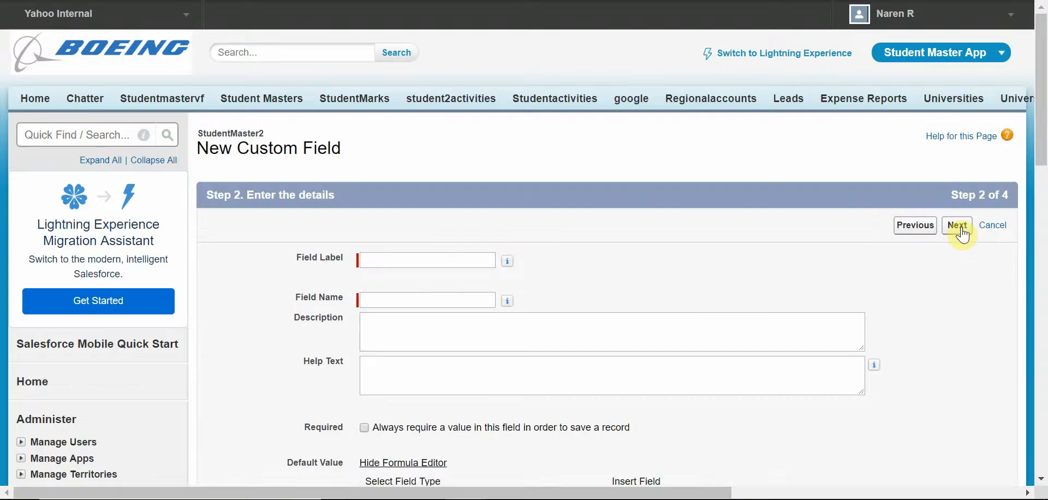
- Enter DOJ as the date field's label and name, leave it optional and continue to field-level security
{"action": "left_click", "coordinate": [446, 256]}
{"action": "type", "text": "DOJ"}
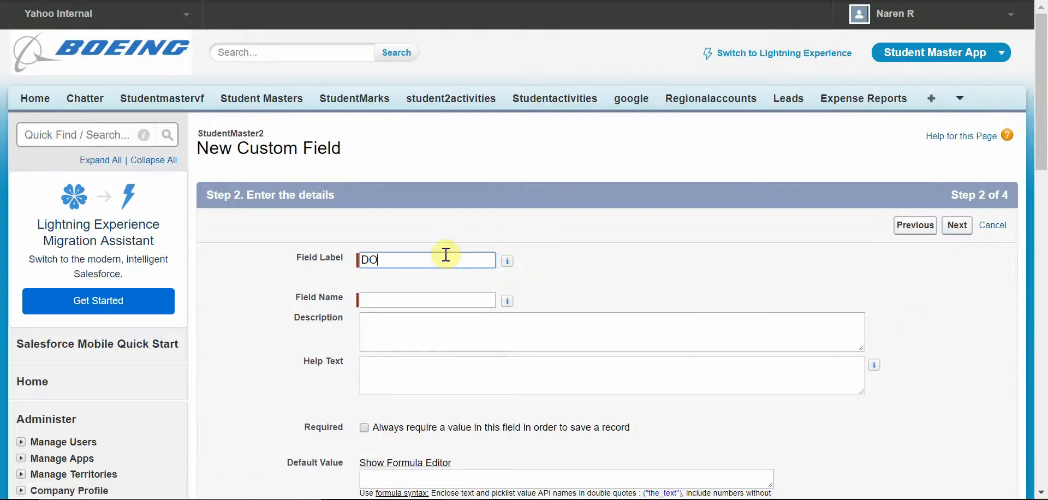
{"action": "key", "text": "Tab"}
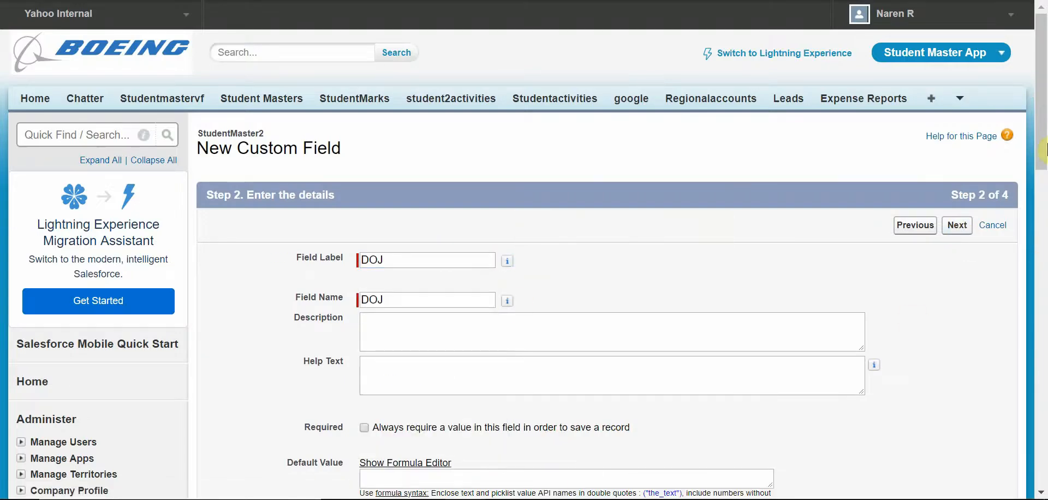
{"action": "mouse_move", "coordinate": [1042, 141]}
{"action": "left_mouse_down"}
{"action": "mouse_move", "coordinate": [1043, 215]}
{"action": "mouse_move", "coordinate": [1045, 149]}
{"action": "left_mouse_up"}
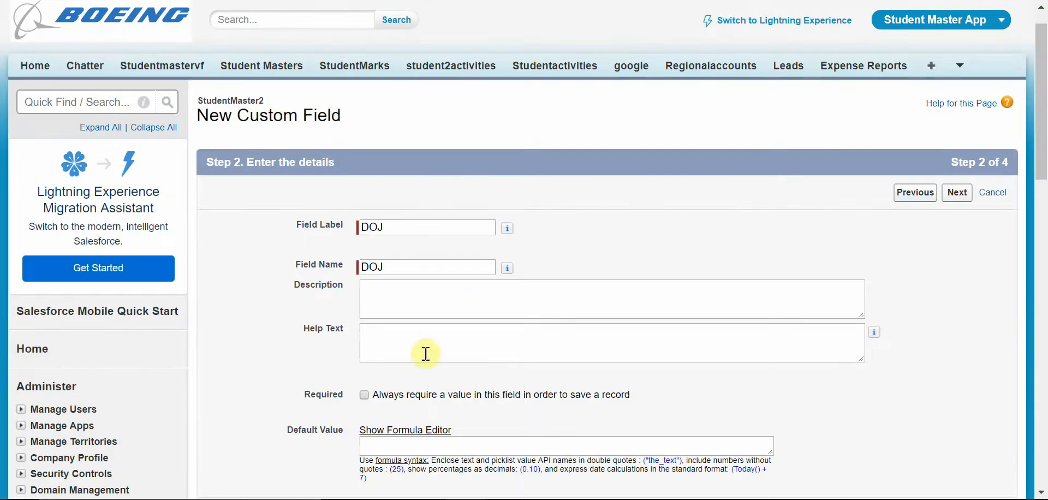
{"action": "left_click", "coordinate": [956, 193]}
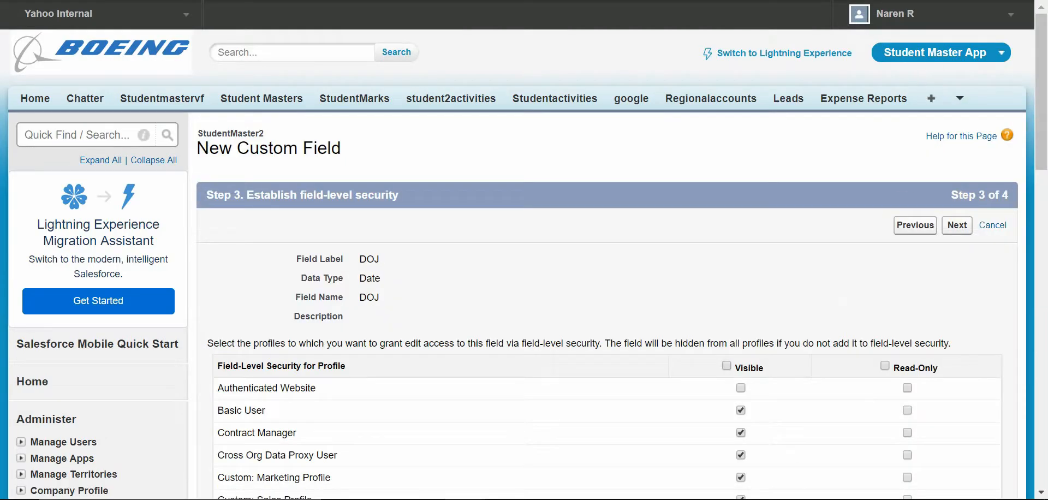
- Accept the default field-level security and page layout for DOJ, save the field and start another one
{"action": "left_click", "coordinate": [462, 498]}
{"action": "left_click", "coordinate": [679, 235]}
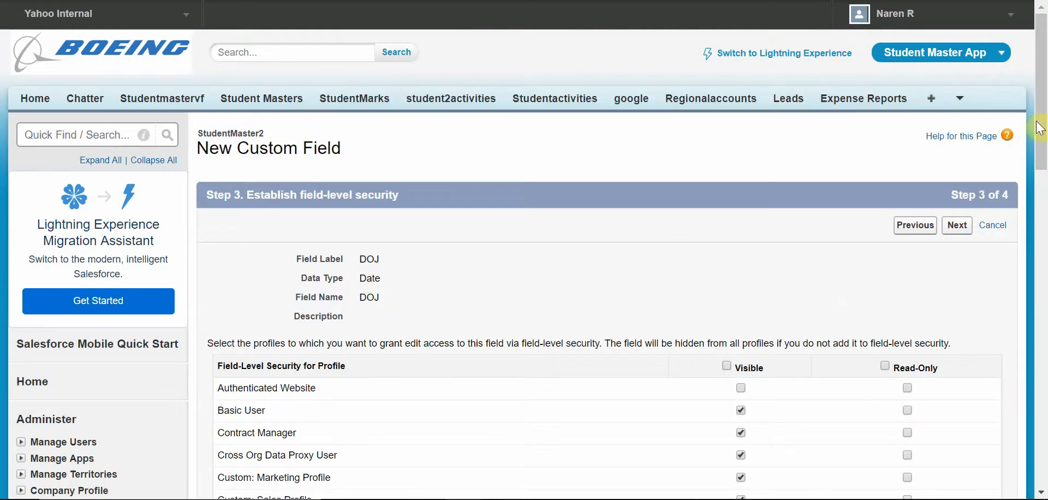
{"action": "left_click_drag", "start_coordinate": [1041, 128], "coordinate": [1042, 331]}
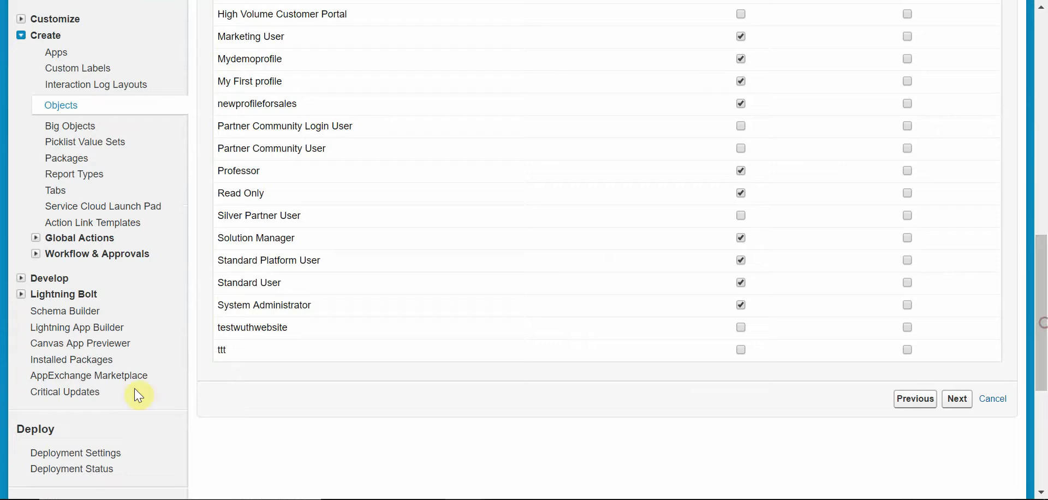
{"action": "left_click", "coordinate": [955, 401]}
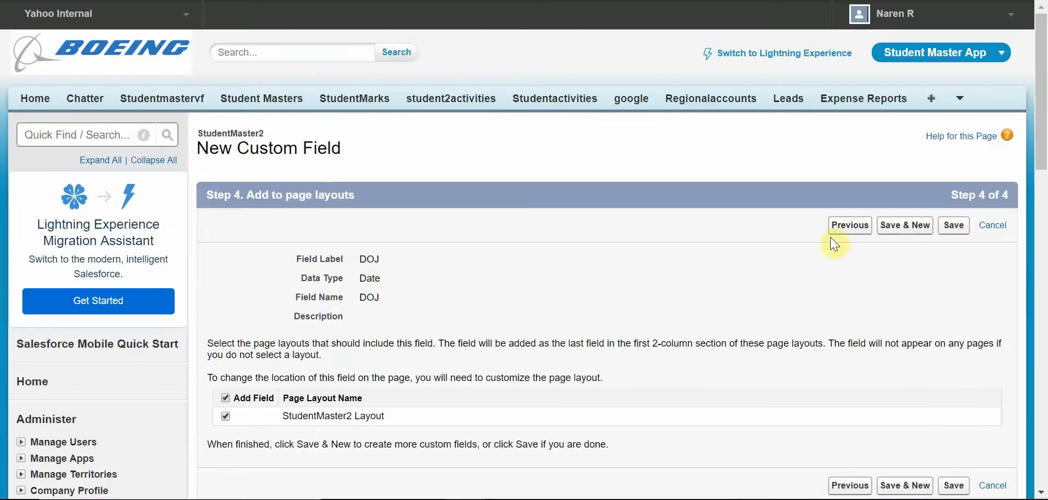
{"action": "left_click", "coordinate": [901, 235]}
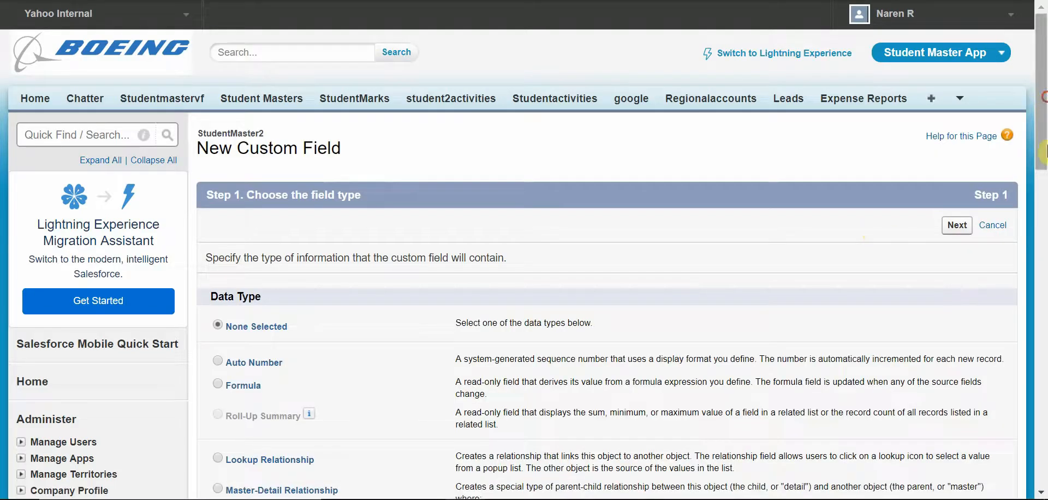
- After checking the Student Master Schema in Word, choose Checkbox as the new field's data type in Salesforce and continue to its details
{"action": "left_click_drag", "start_coordinate": [1041, 104], "coordinate": [1041, 256]}
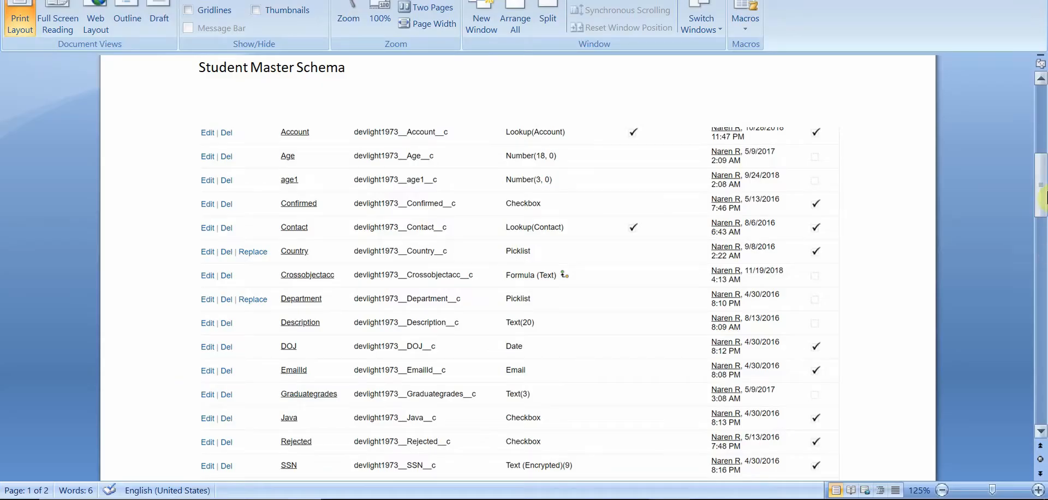
{"action": "left_click_drag", "start_coordinate": [1040, 186], "coordinate": [1043, 206]}
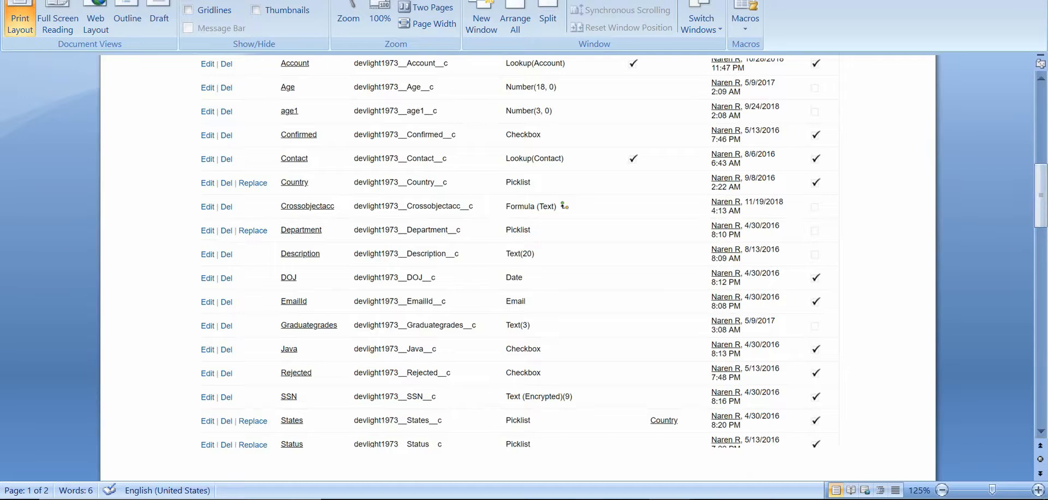
{"action": "mouse_move", "coordinate": [587, 499]}
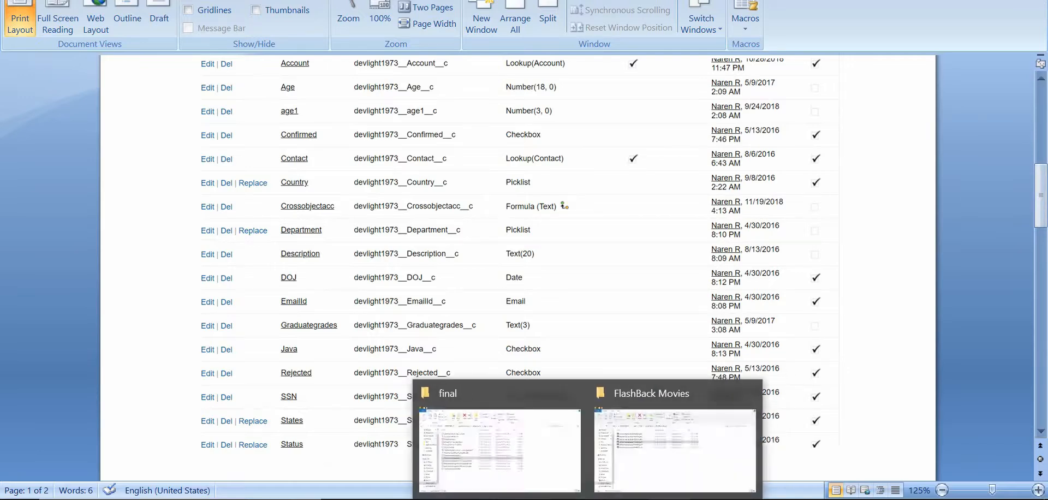
{"action": "mouse_move", "coordinate": [464, 499]}
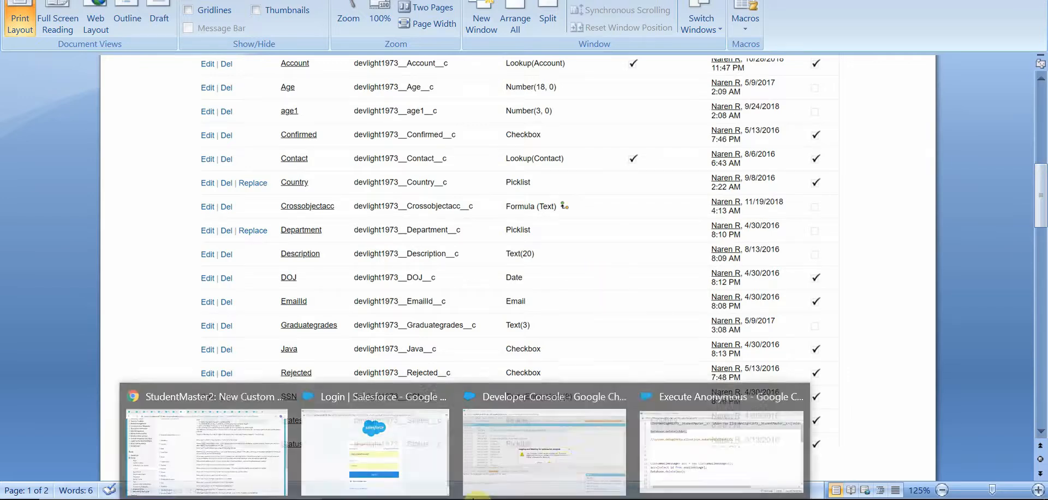
{"action": "left_click", "coordinate": [244, 455]}
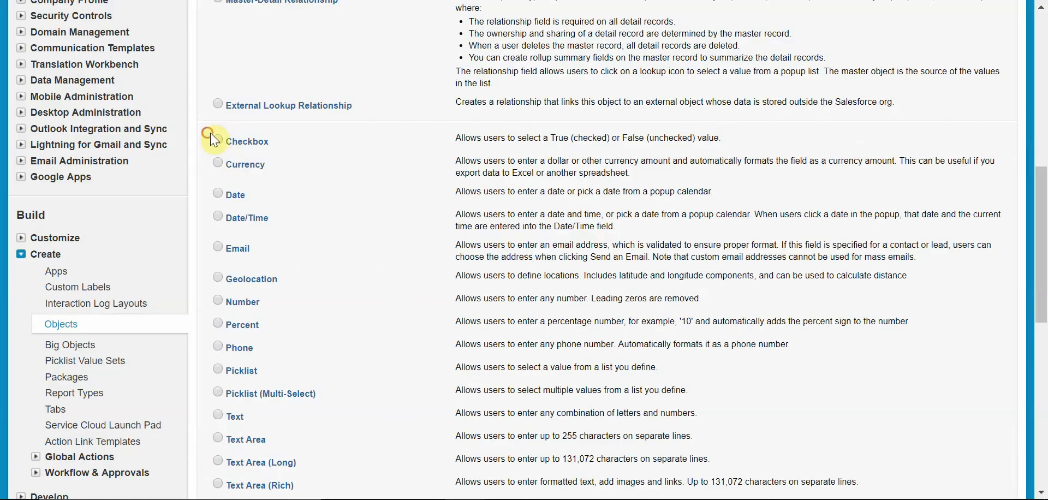
{"action": "left_click_drag", "start_coordinate": [1038, 236], "coordinate": [1037, 97]}
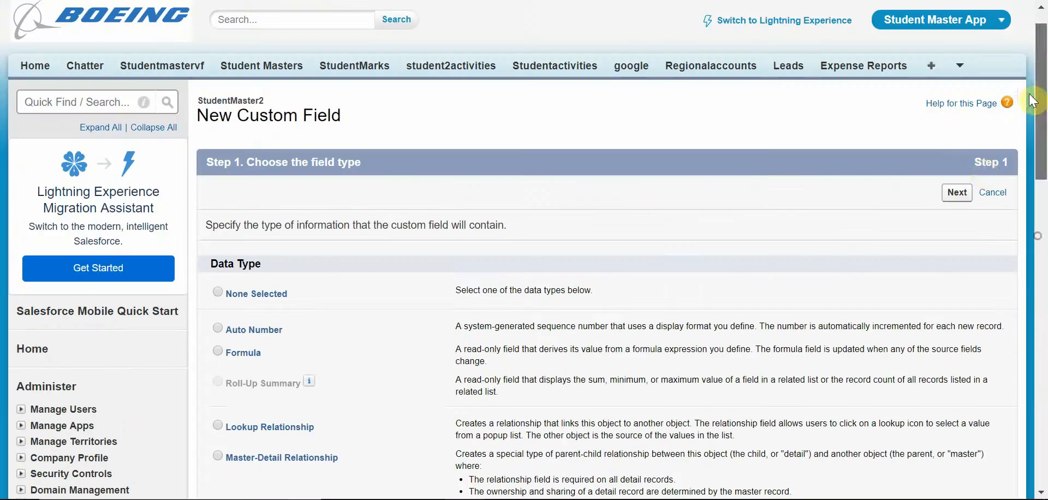
{"action": "left_click", "coordinate": [952, 198]}
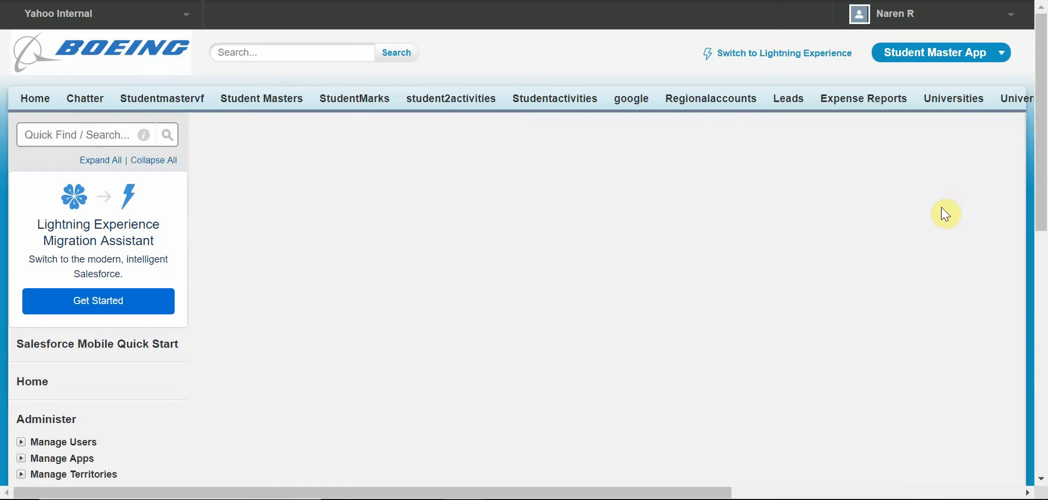
- Enter Confirmed as the checkbox field's label and name, keep its default value Unchecked and continue to field-level security
{"action": "left_click", "coordinate": [486, 260]}
{"action": "type", "text": "Configmed"}
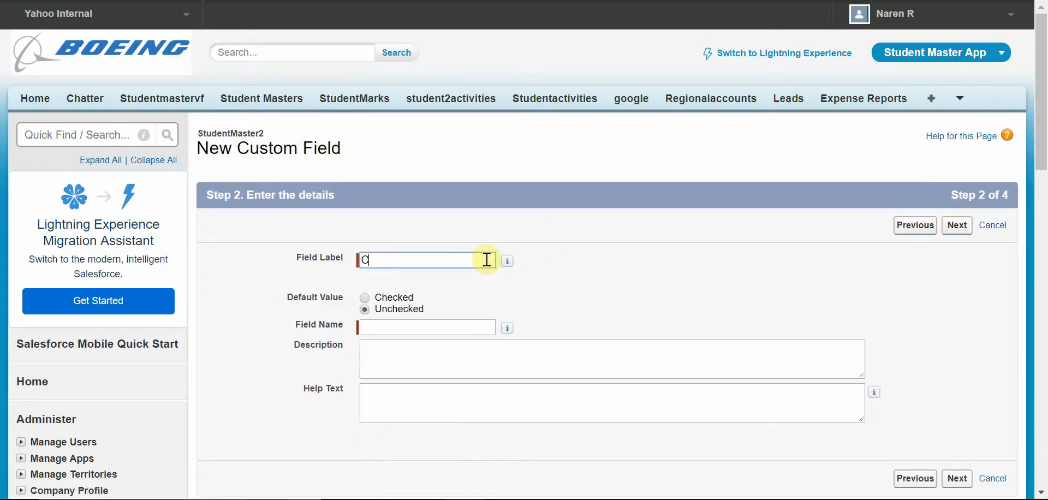
{"action": "key", "text": "BackSpace"}
{"action": "key", "text": "BackSpace"}
{"action": "key", "text": "BackSpace"}
{"action": "type", "text": "rmed"}
{"action": "left_click", "coordinate": [659, 339]}
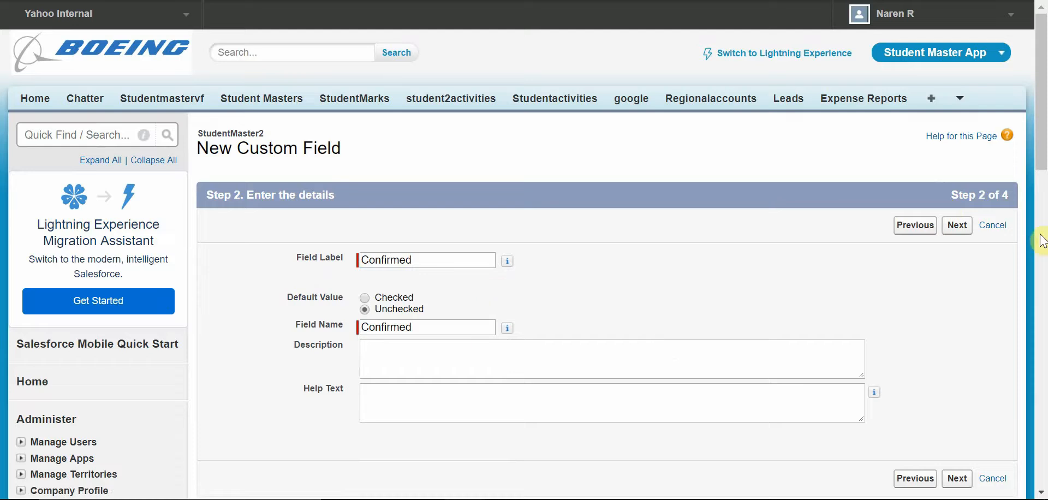
{"action": "left_click", "coordinate": [958, 226]}
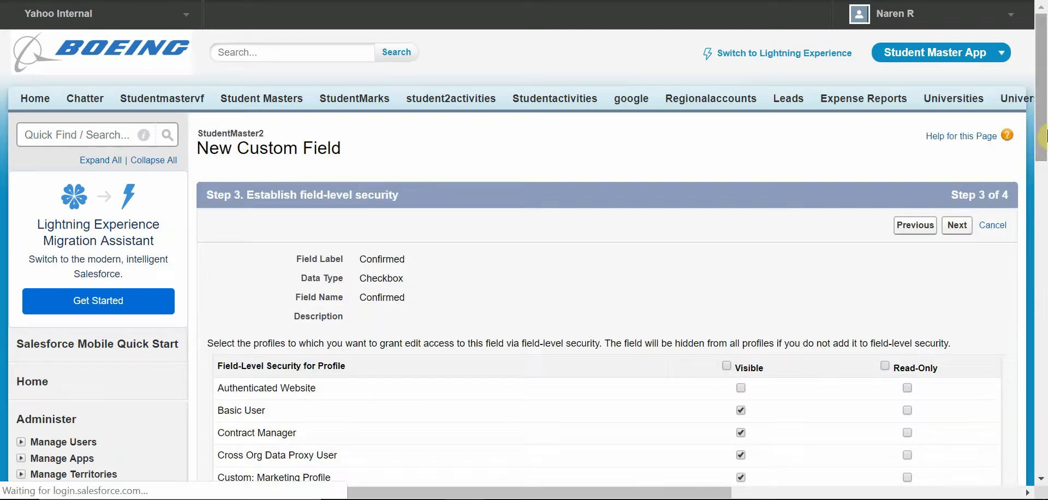
- Accept the default field-level security and page layout for Confirmed, save the field and start another one
{"action": "mouse_move", "coordinate": [1044, 137]}
{"action": "left_mouse_down"}
{"action": "mouse_move", "coordinate": [1045, 218]}
{"action": "mouse_move", "coordinate": [1045, 144]}
{"action": "left_mouse_up"}
{"action": "left_click", "coordinate": [956, 181]}
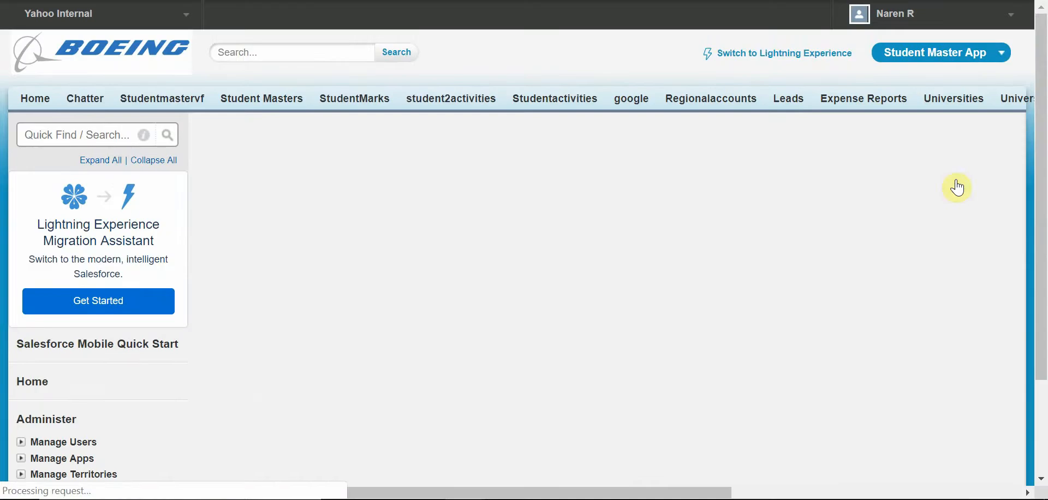
{"action": "left_click_drag", "start_coordinate": [1045, 167], "coordinate": [1045, 205]}
{"action": "left_click", "coordinate": [894, 100]}
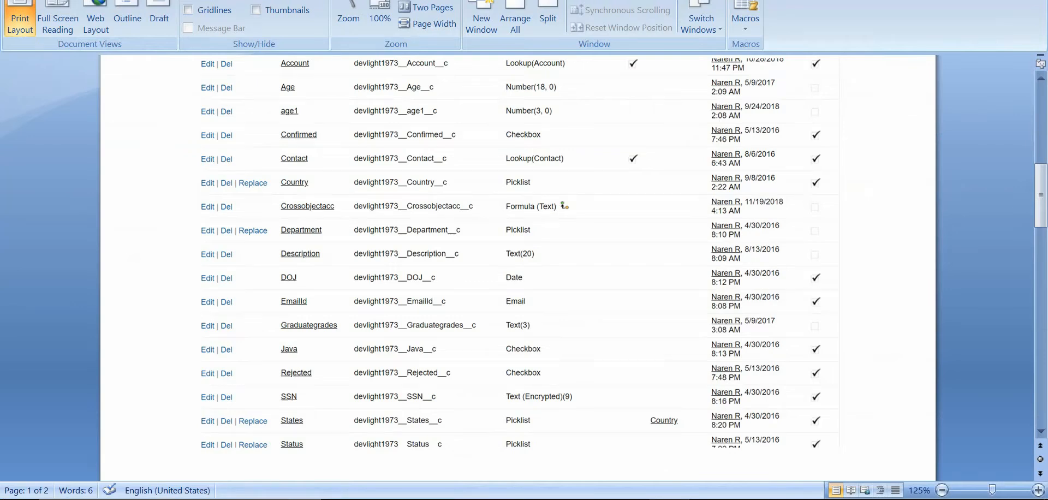
- Switch back from Word to Salesforce, choose Picklist as the new custom field's data type and continue to its details
{"action": "left_click", "coordinate": [221, 459]}
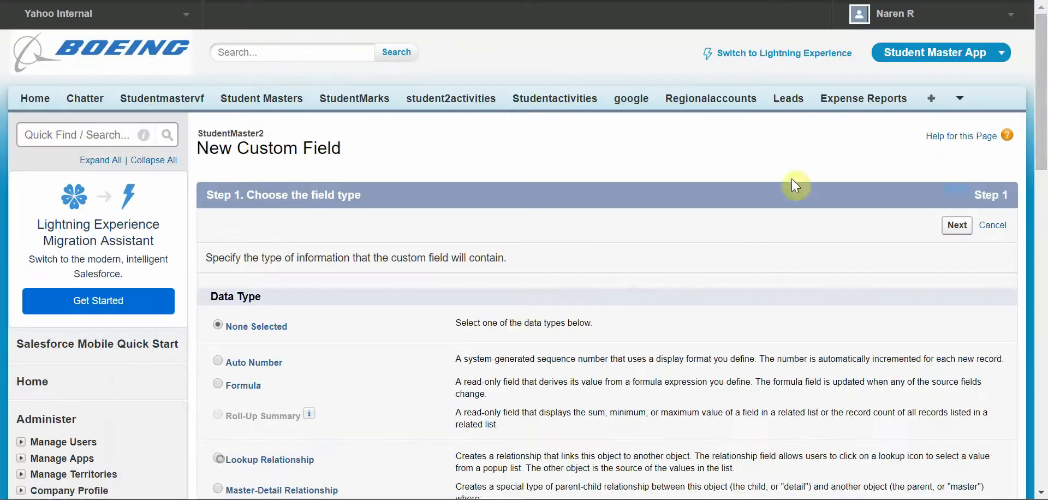
{"action": "left_click_drag", "start_coordinate": [1040, 106], "coordinate": [1039, 210]}
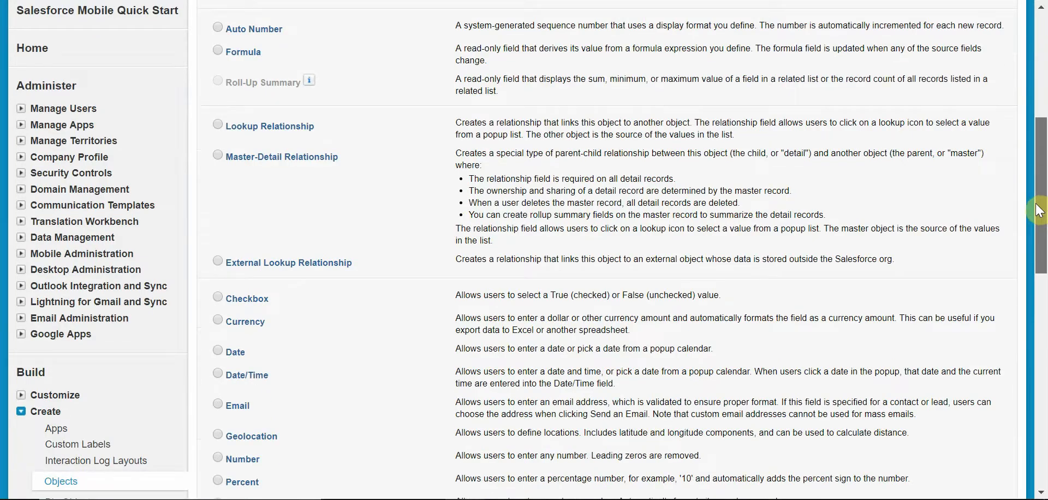
{"action": "left_click_drag", "start_coordinate": [1039, 210], "coordinate": [1038, 242]}
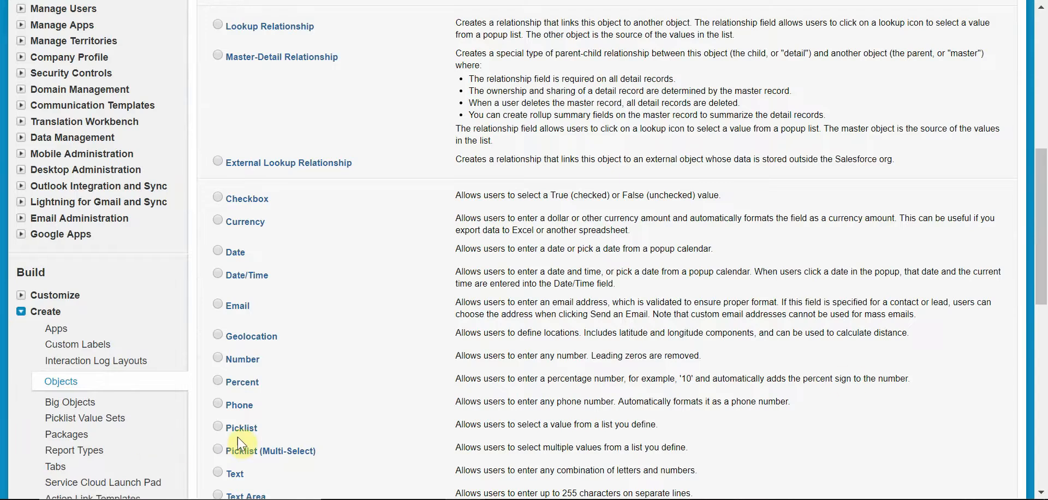
{"action": "left_click", "coordinate": [215, 426]}
{"action": "left_click_drag", "start_coordinate": [1036, 281], "coordinate": [1039, 193]}
{"action": "left_click", "coordinate": [965, 76]}
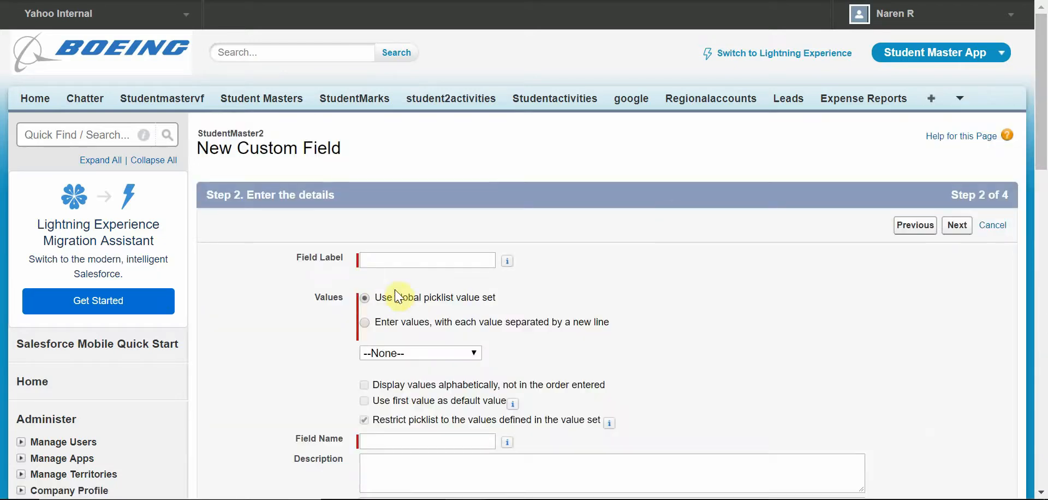
- Label the picklist field Country and give it its own values USA, Canada and India, one per line
{"action": "left_click", "coordinate": [393, 324]}
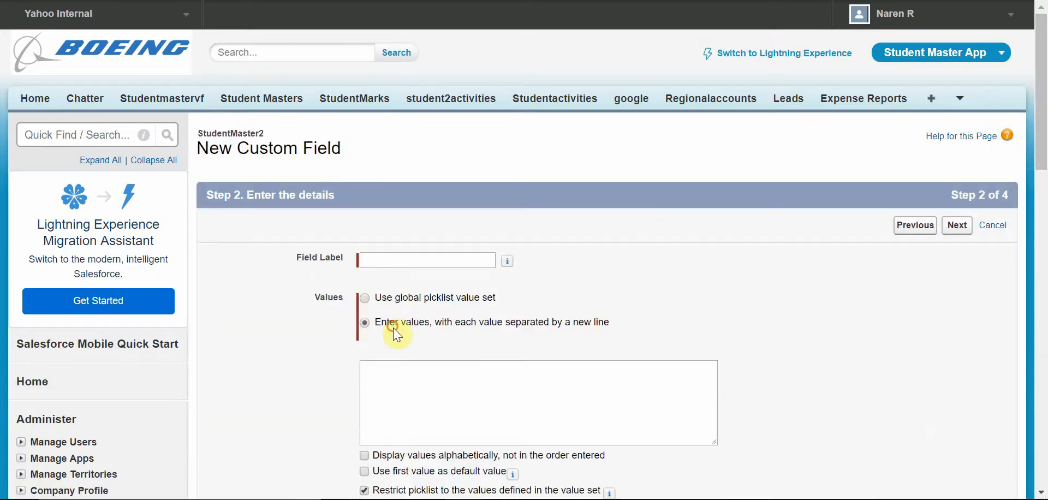
{"action": "left_click", "coordinate": [402, 262]}
{"action": "type", "text": "Country"}
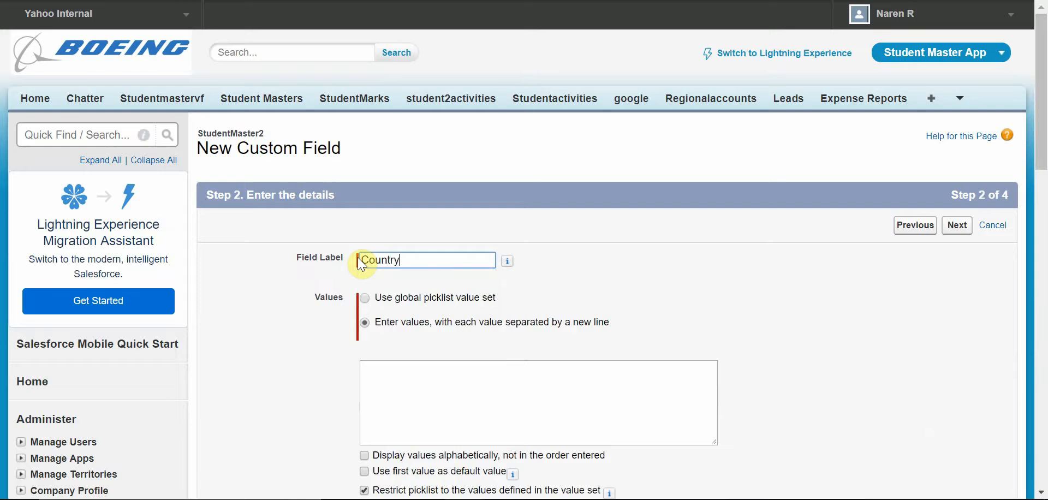
{"action": "left_click", "coordinate": [489, 394]}
{"action": "type", "text": "USa"}
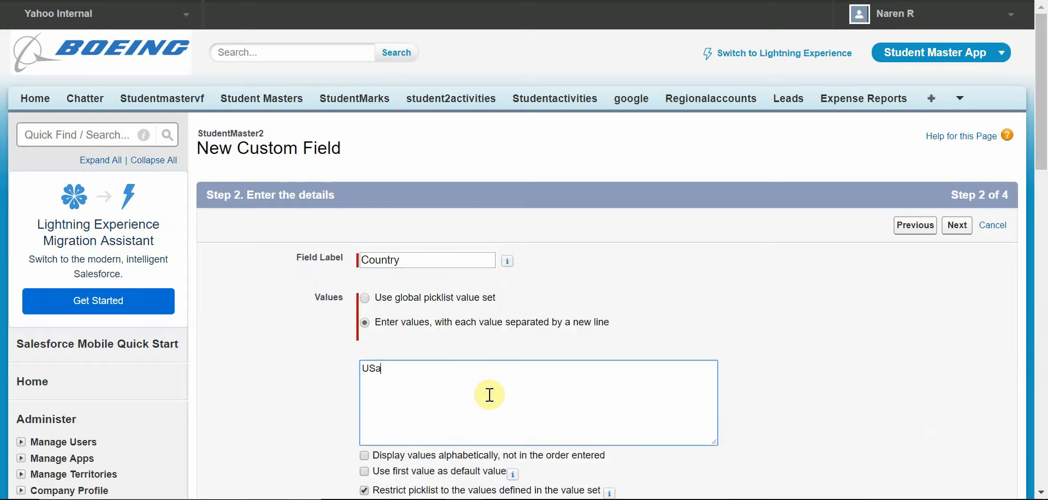
{"action": "type", "text": "Canada"}
{"action": "type", "text": "Inid"}
{"action": "type", "text": "dia"}
- Remove Canada and its line from the Country picklist values
{"action": "left_click_drag", "start_coordinate": [1042, 96], "coordinate": [1044, 133]}
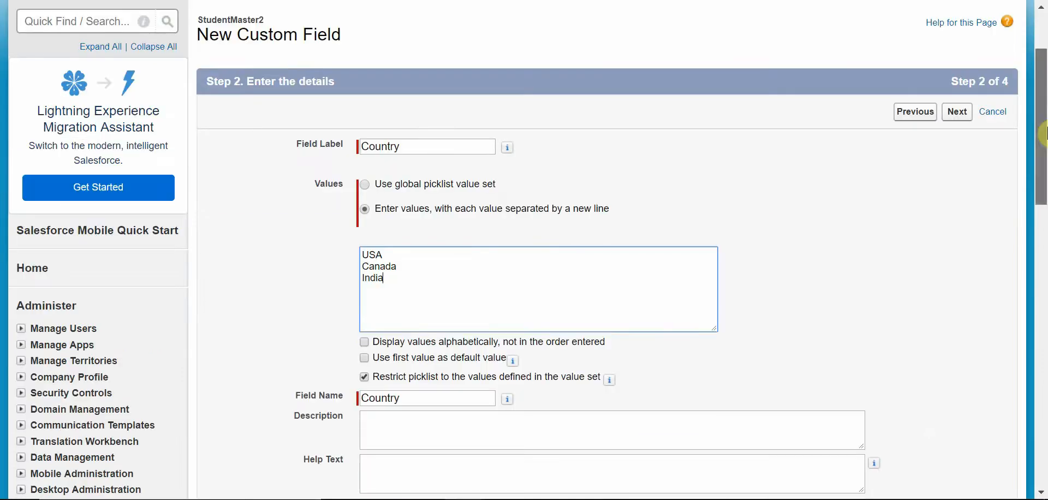
{"action": "double_click", "coordinate": [418, 262]}
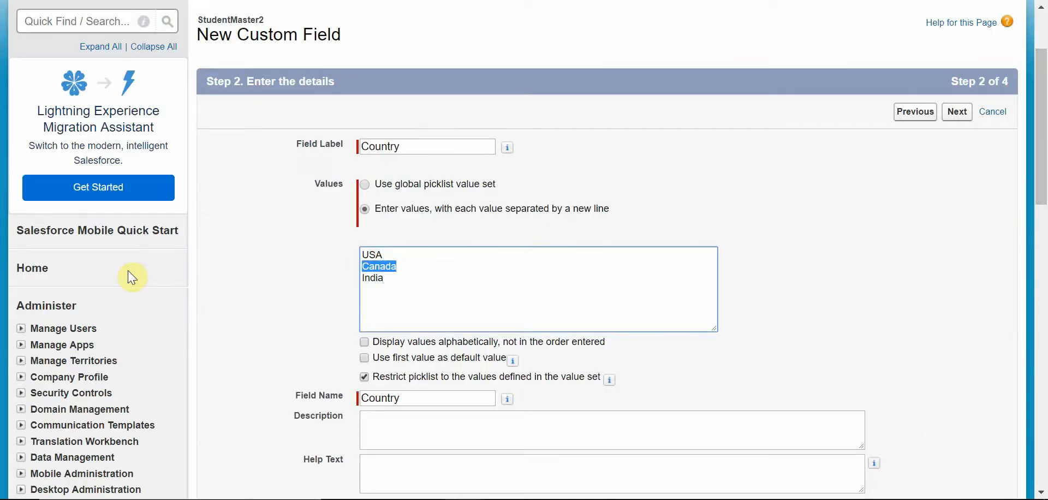
{"action": "key", "text": "Delete"}
{"action": "key", "text": "Delete"}
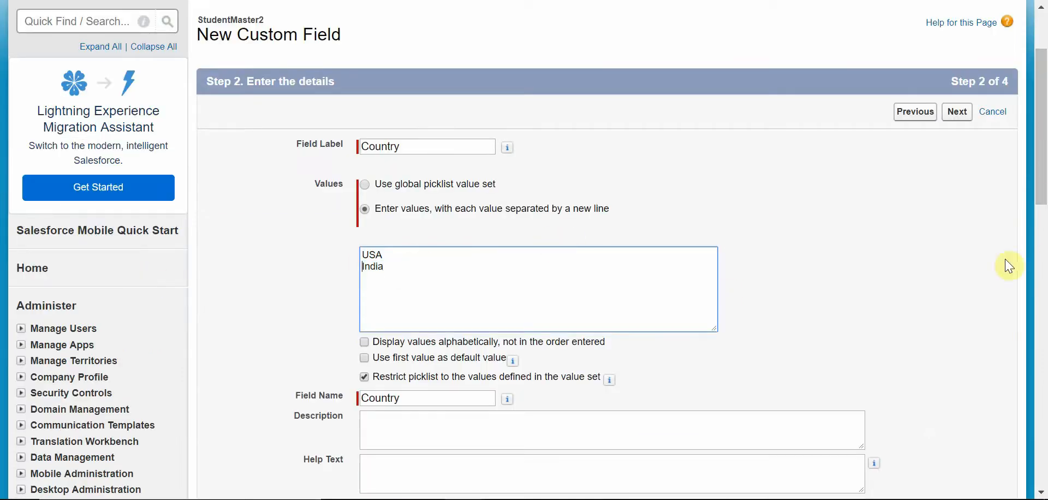
- Leave Country optional, accept its default field-level security and page layout, save the field and start another one
{"action": "left_click_drag", "start_coordinate": [1042, 144], "coordinate": [1043, 182]}
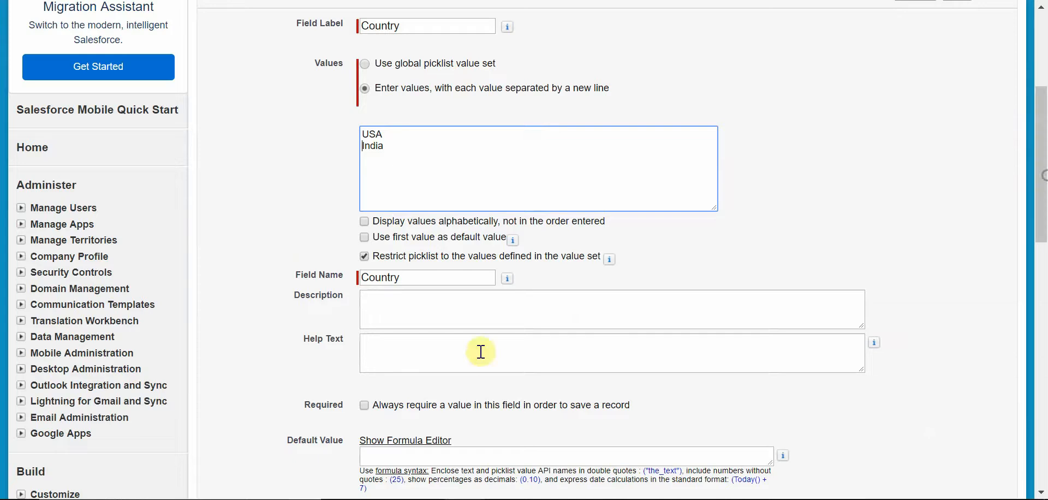
{"action": "left_click", "coordinate": [433, 367]}
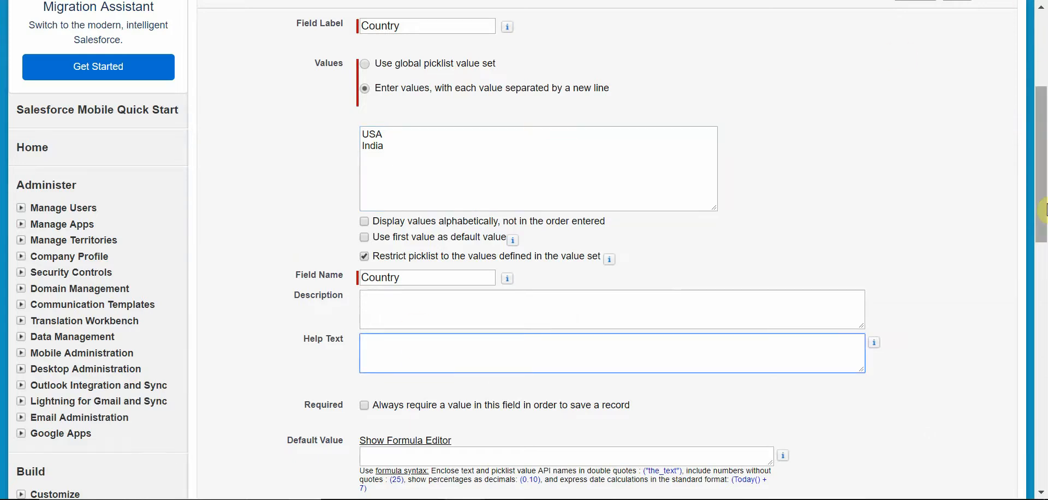
{"action": "scroll", "coordinate": [1041, 164], "scroll_direction": "up", "scroll_amount": 4}
{"action": "left_click", "coordinate": [960, 182]}
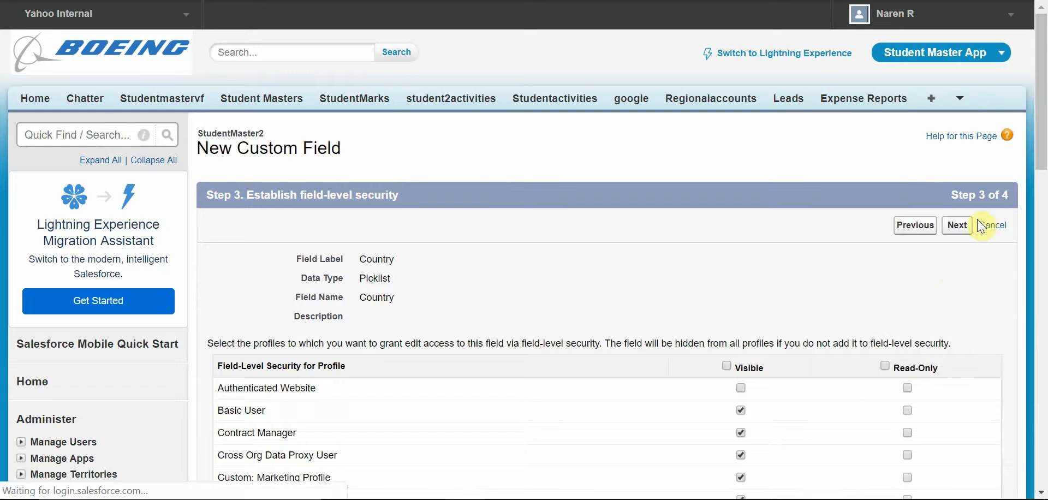
{"action": "left_click", "coordinate": [958, 226]}
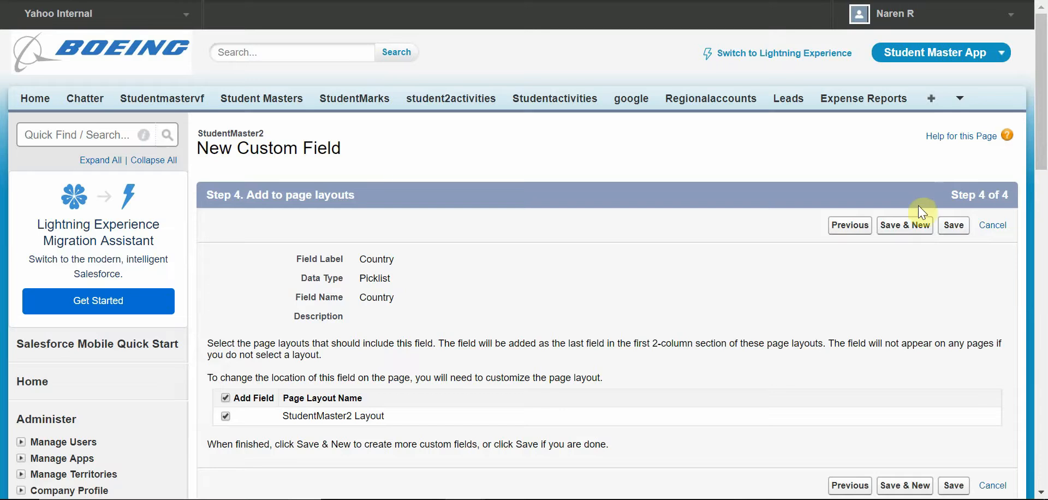
{"action": "left_click", "coordinate": [906, 227]}
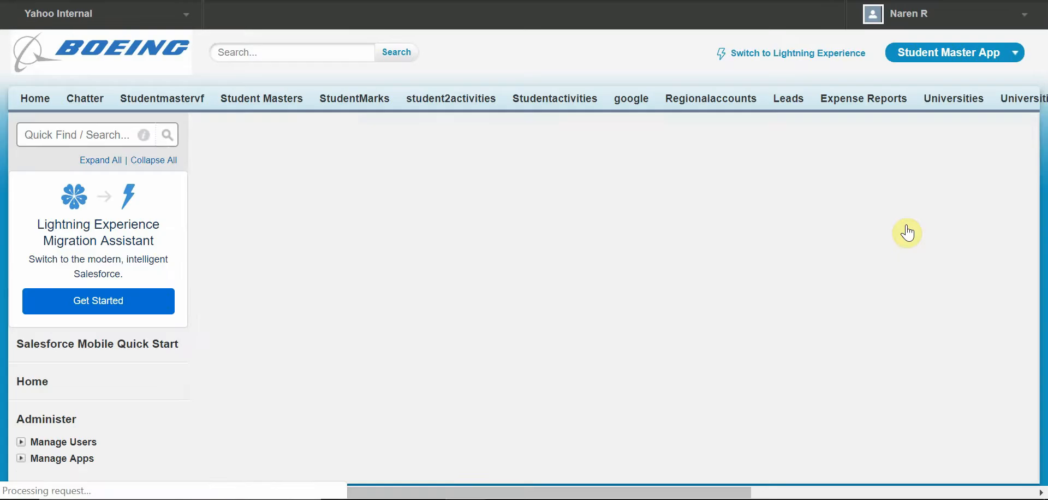
- Choose Picklist as the data type for the field following Country and continue to its details
{"action": "left_click_drag", "start_coordinate": [1043, 136], "coordinate": [1043, 261]}
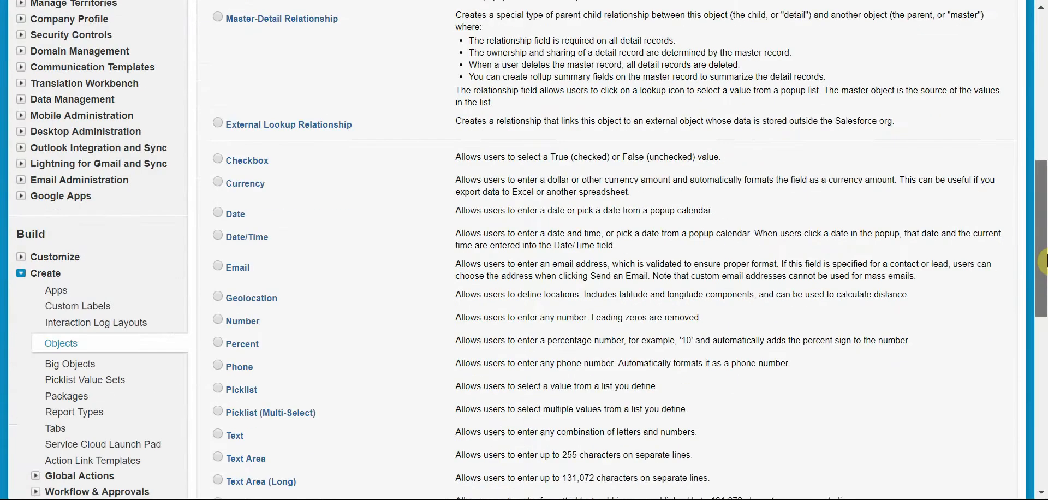
{"action": "left_click", "coordinate": [217, 389]}
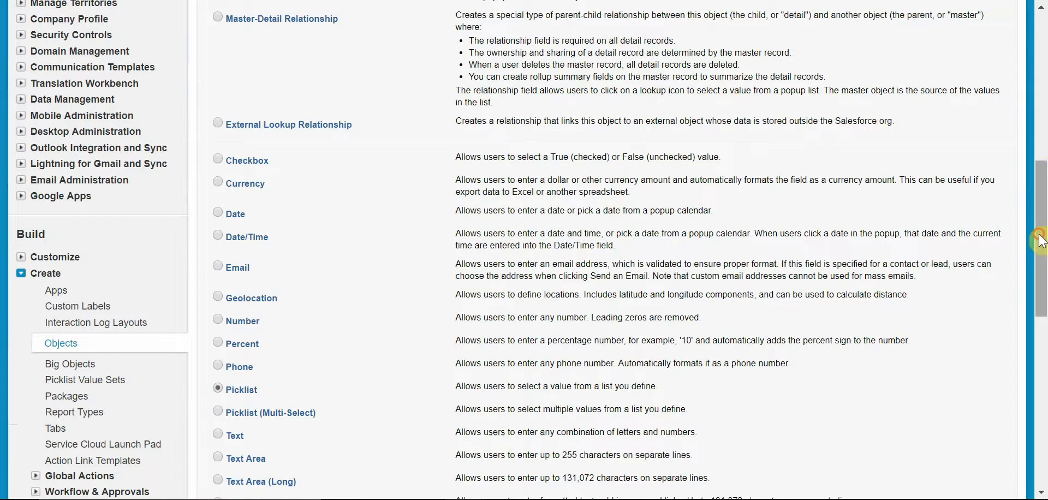
{"action": "left_click_drag", "start_coordinate": [1041, 240], "coordinate": [1041, 146]}
{"action": "left_click", "coordinate": [956, 50]}
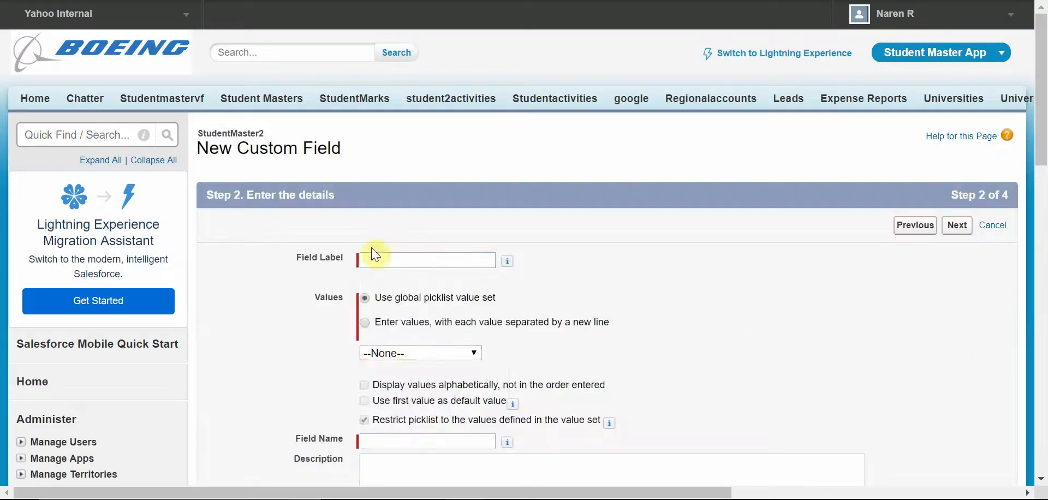
- Label the picklist City, enter the values Mumbai, NewYork, Bangalore and Miami on separate lines, and continue to field-level security
{"action": "left_click", "coordinate": [388, 255]}
{"action": "type", "text": "Citi"}
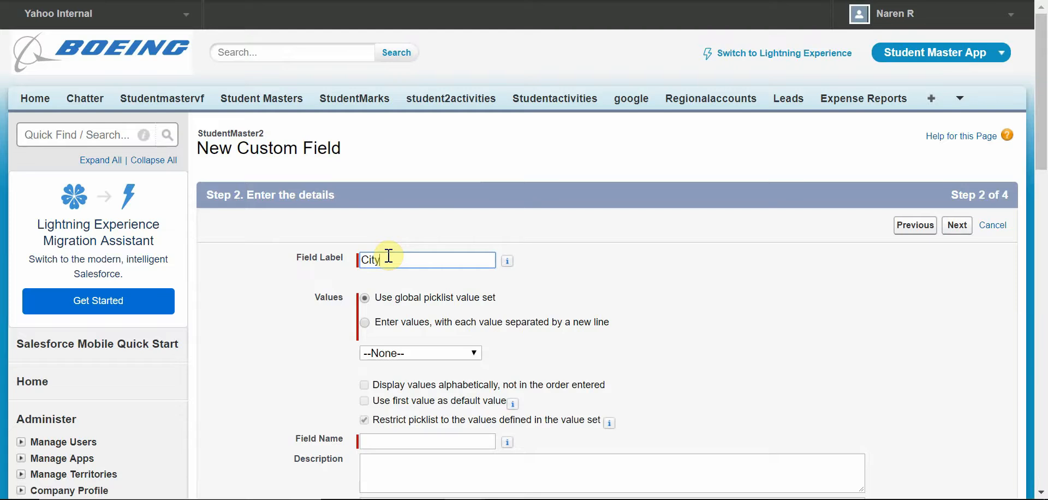
{"action": "left_click", "coordinate": [473, 323]}
{"action": "left_click", "coordinate": [470, 375]}
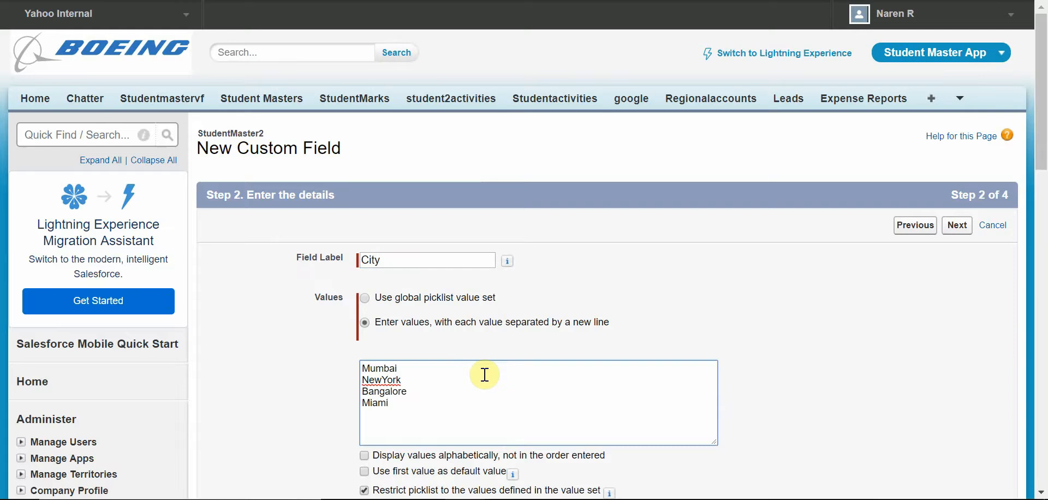
{"action": "scroll", "coordinate": [1041, 174], "scroll_direction": "down", "scroll_amount": 4}
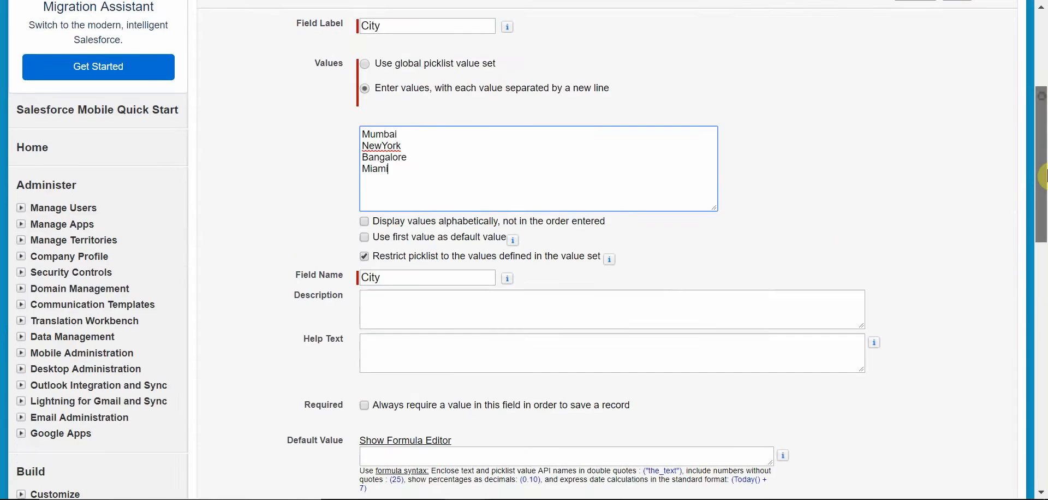
{"action": "scroll", "coordinate": [1041, 175], "scroll_direction": "down", "scroll_amount": 3}
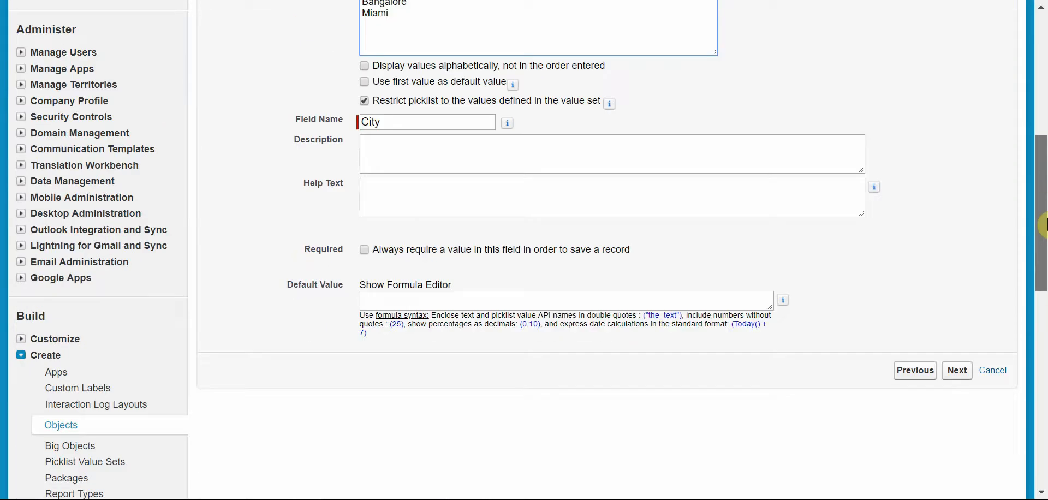
{"action": "left_click", "coordinate": [956, 372]}
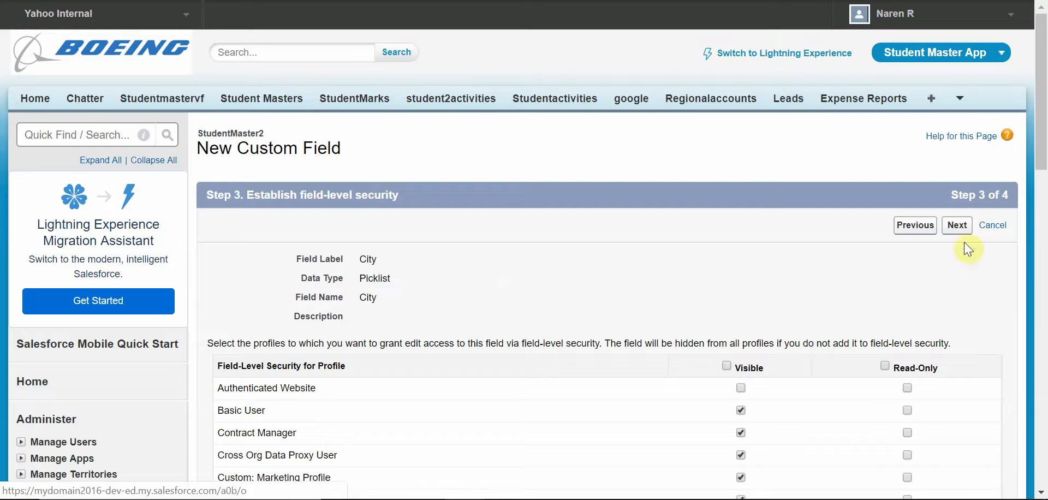
- Accept the City field's default field-level security and page layout, save it, and review the API names of the custom fields
{"action": "left_click", "coordinate": [961, 233]}
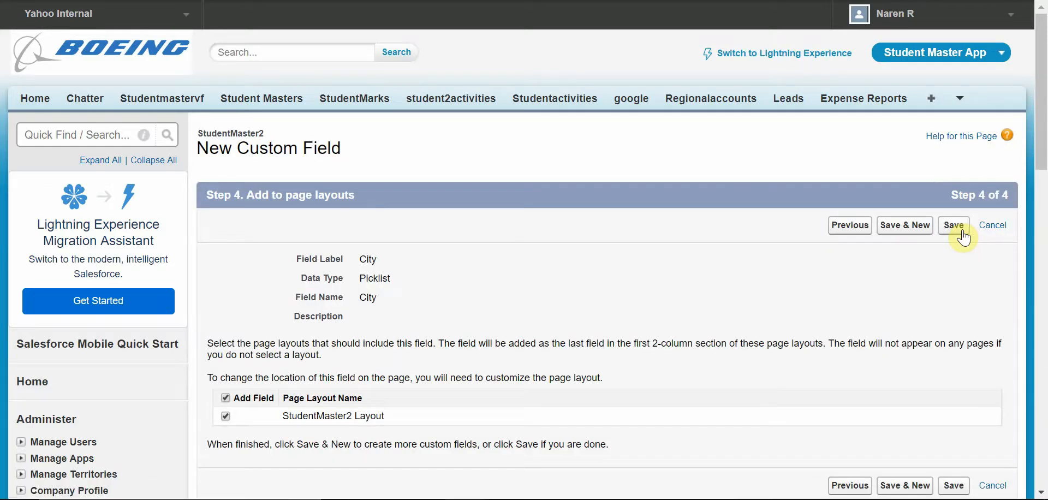
{"action": "left_click", "coordinate": [961, 232]}
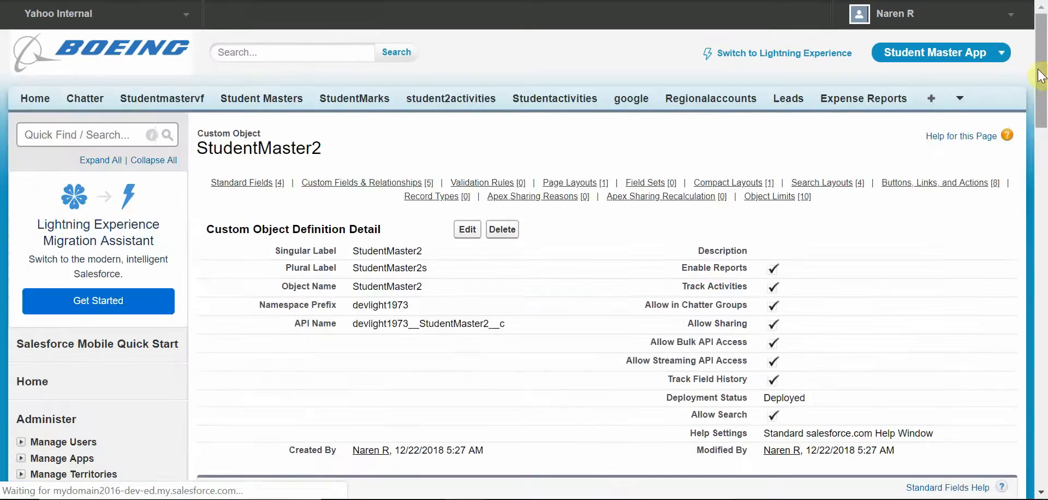
{"action": "left_click_drag", "start_coordinate": [1041, 61], "coordinate": [1044, 151]}
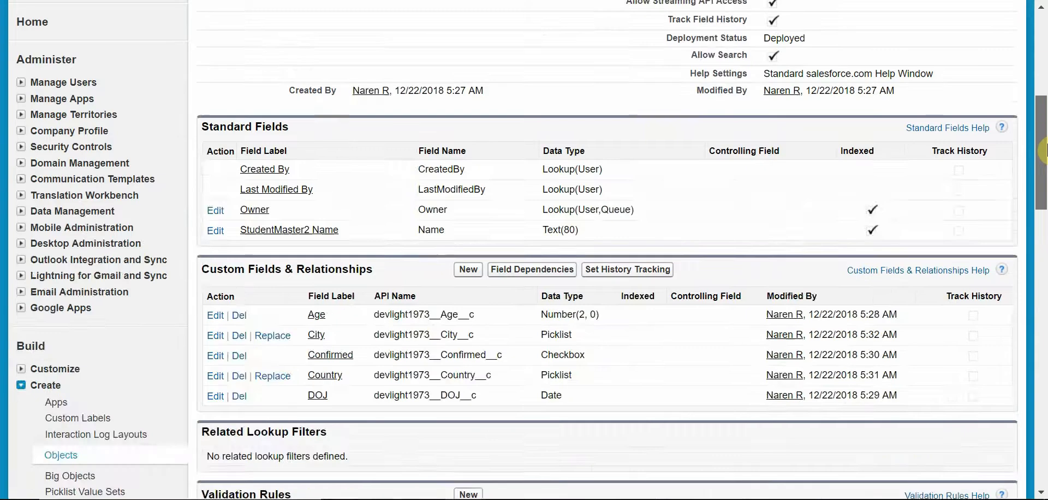
{"action": "left_click_drag", "start_coordinate": [476, 396], "coordinate": [377, 308]}
{"action": "left_click", "coordinate": [470, 330]}
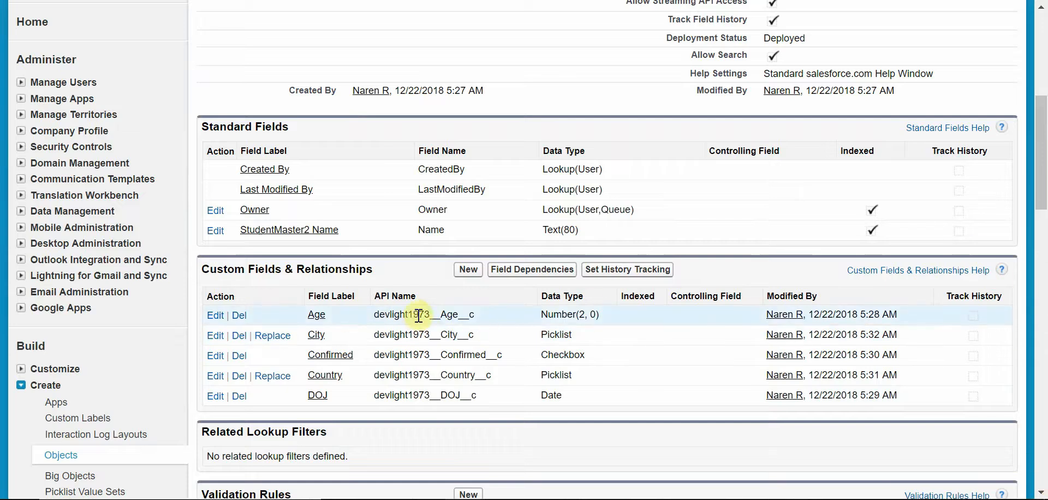
{"action": "left_click_drag", "start_coordinate": [441, 314], "coordinate": [479, 318]}
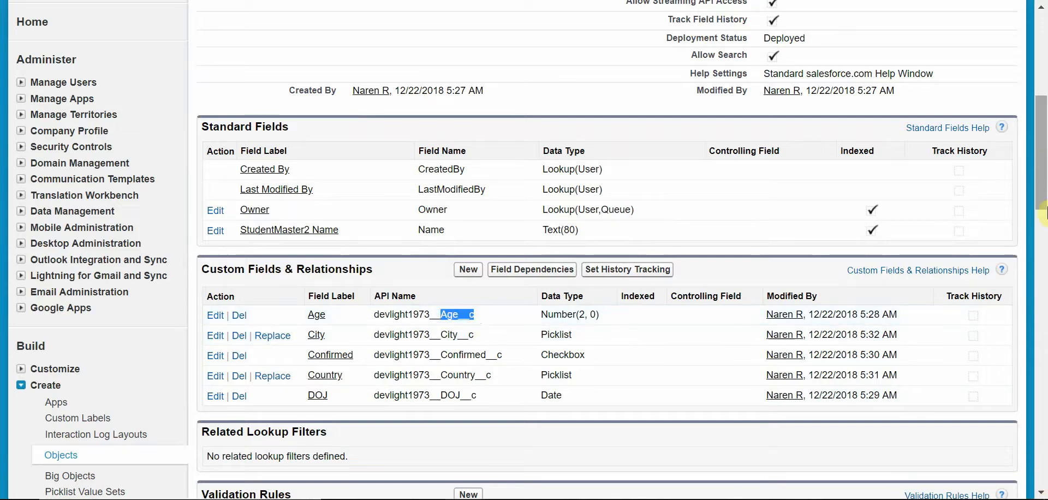
- Edit the StudentMaster2 page layout, move DOJ and Confirmed into the Information section's second column beneath Owner, and save the layout
{"action": "left_click_drag", "start_coordinate": [1042, 159], "coordinate": [1043, 267]}
{"action": "left_click", "coordinate": [216, 209]}
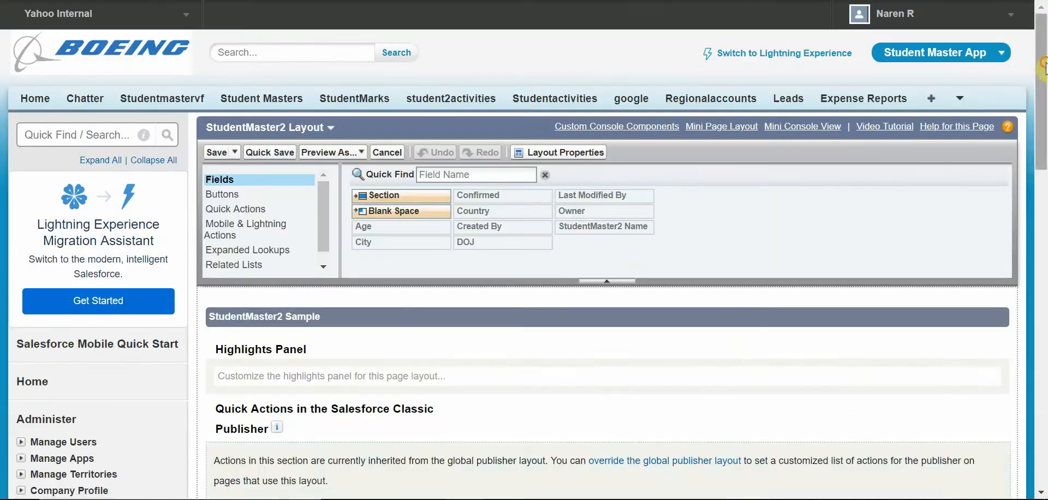
{"action": "left_click_drag", "start_coordinate": [1043, 65], "coordinate": [1043, 213]}
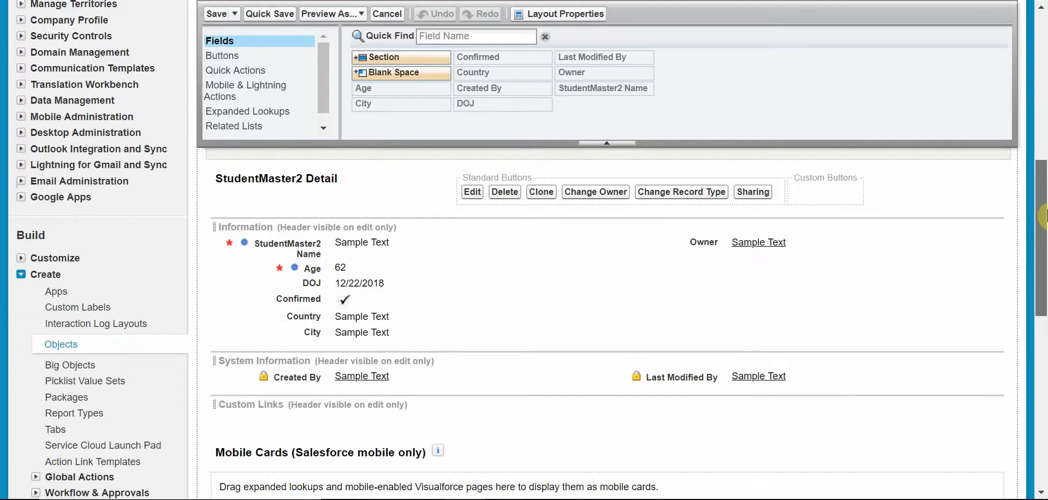
{"action": "left_click", "coordinate": [369, 284]}
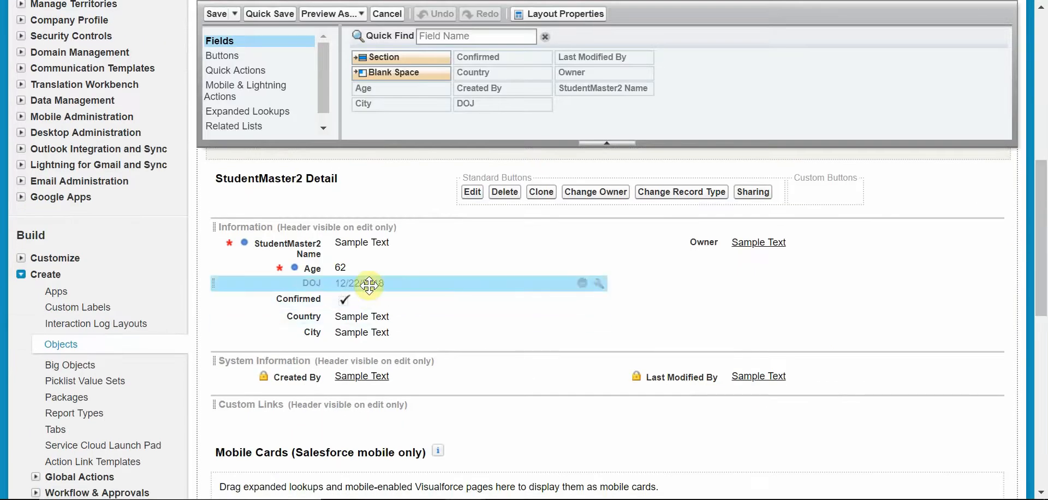
{"action": "left_click_drag", "start_coordinate": [369, 283], "coordinate": [753, 270]}
{"action": "left_click", "coordinate": [280, 284], "text": "ctrl"}
{"action": "left_click_drag", "start_coordinate": [281, 285], "coordinate": [741, 262]}
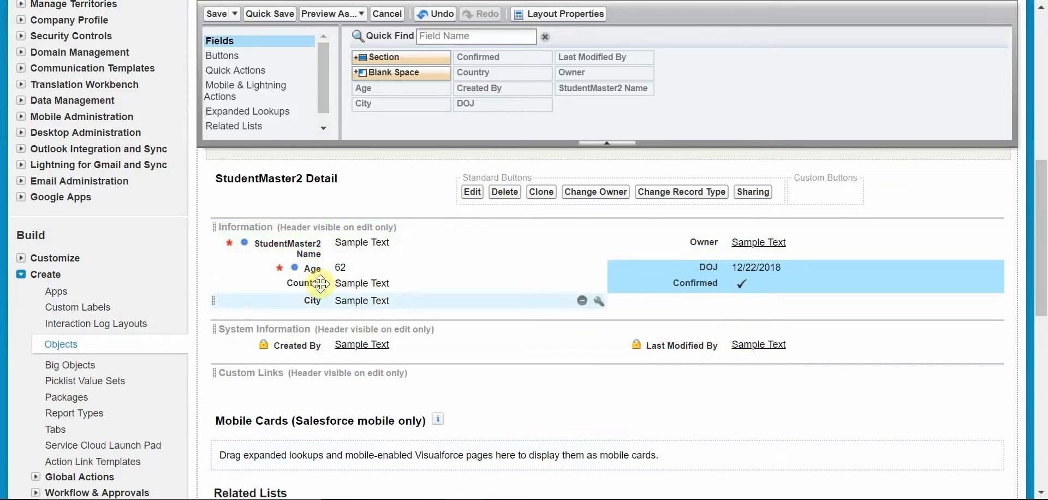
{"action": "left_click", "coordinate": [216, 13]}
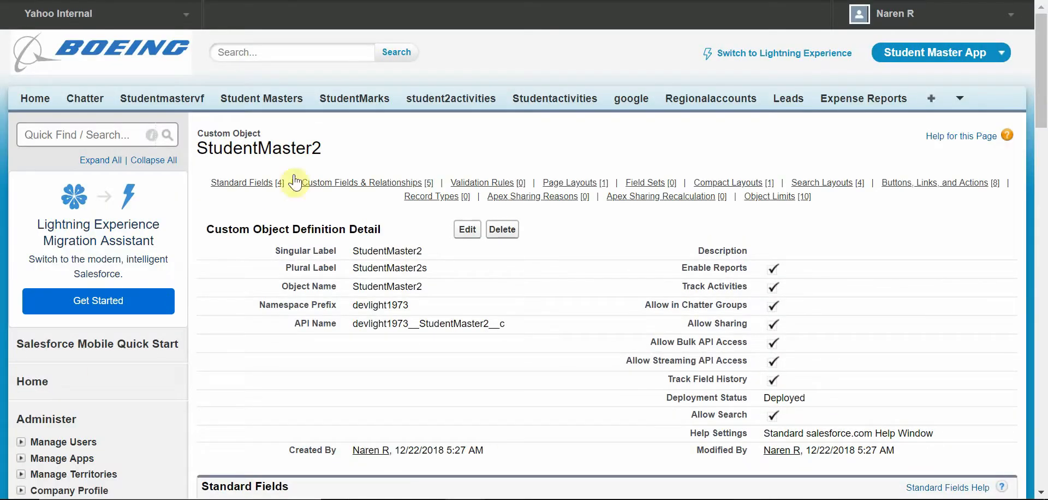
- Search the setup options for tab and open the Tabs page under Create
{"action": "left_click_drag", "start_coordinate": [1045, 59], "coordinate": [1045, 179]}
{"action": "scroll", "coordinate": [1044, 179], "scroll_direction": "down", "scroll_amount": 4}
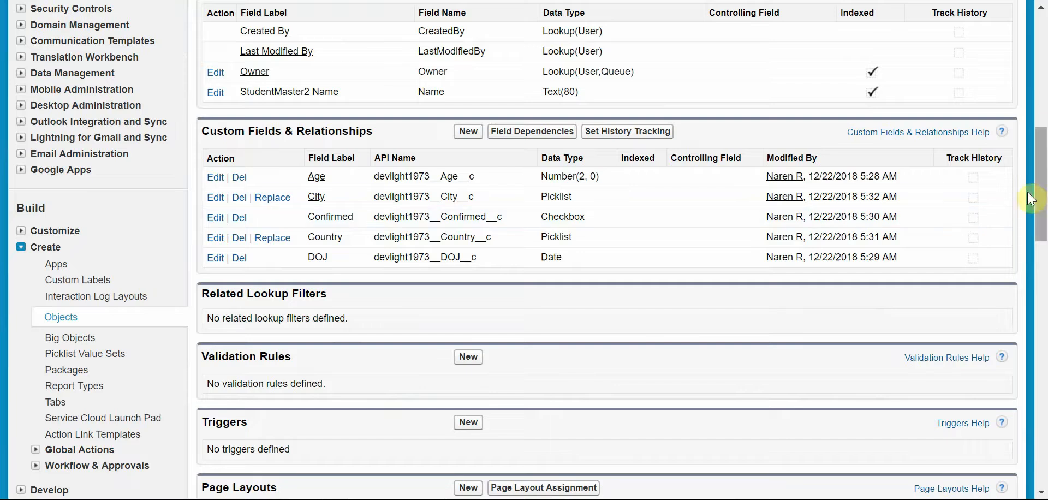
{"action": "left_click_drag", "start_coordinate": [1045, 189], "coordinate": [1045, 66]}
{"action": "scroll", "coordinate": [327, 163], "scroll_direction": "down", "scroll_amount": 2}
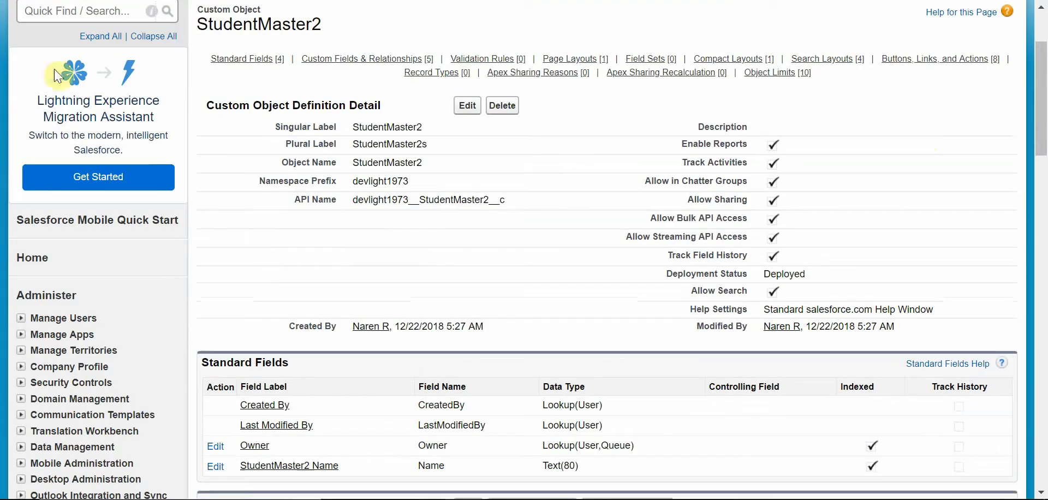
{"action": "left_click", "coordinate": [97, 19]}
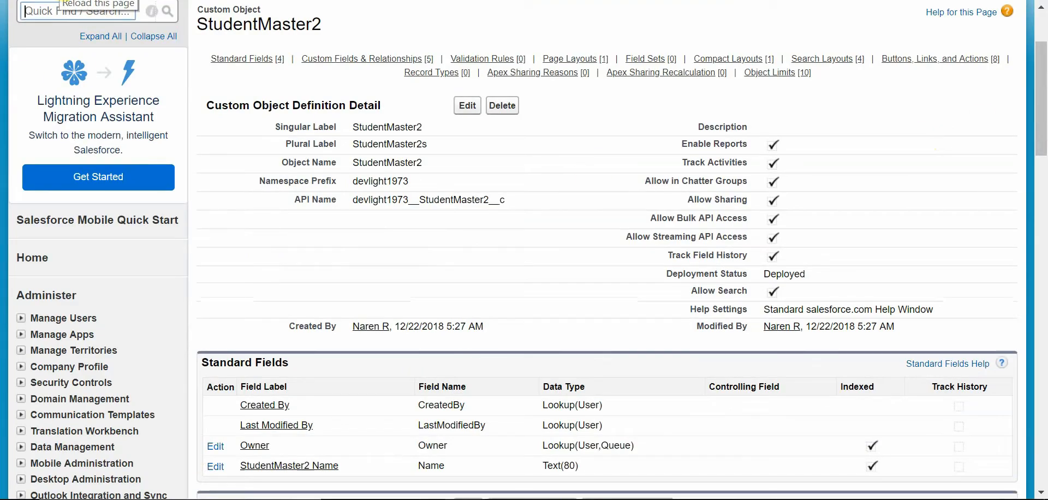
{"action": "type", "text": "tab"}
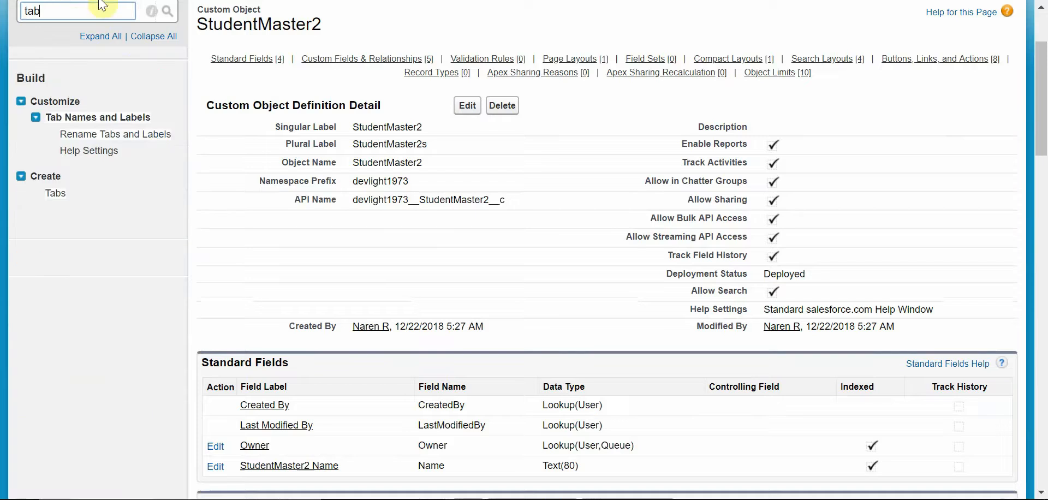
{"action": "left_click", "coordinate": [54, 196]}
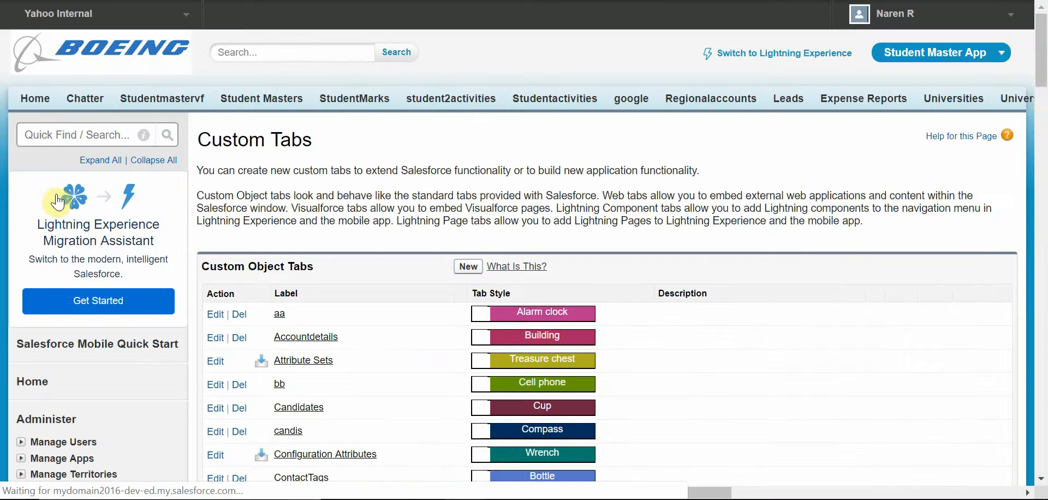
- Start a new custom object tab for StudentMaster2 and give it the Chess piece tab style
{"action": "left_click_drag", "start_coordinate": [1043, 56], "coordinate": [1042, 245]}
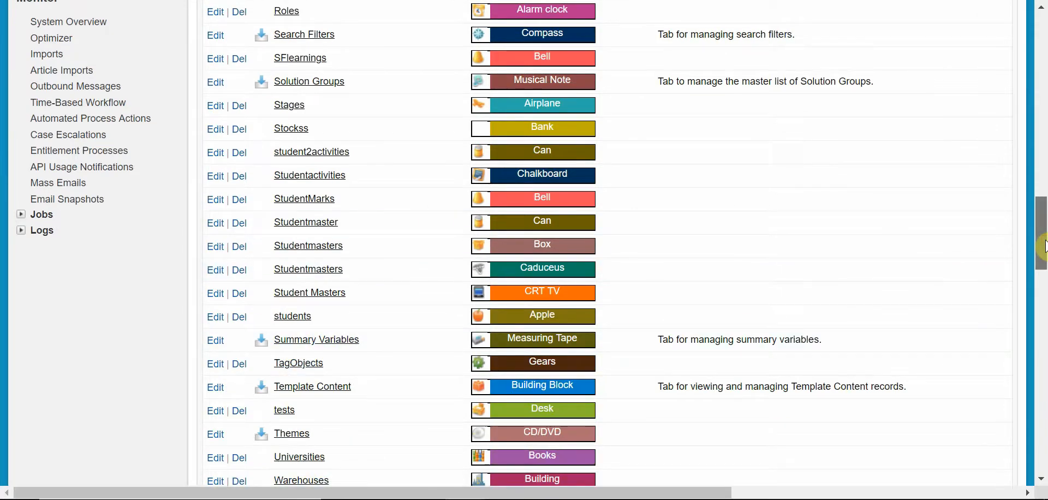
{"action": "left_click_drag", "start_coordinate": [1043, 246], "coordinate": [1043, 90]}
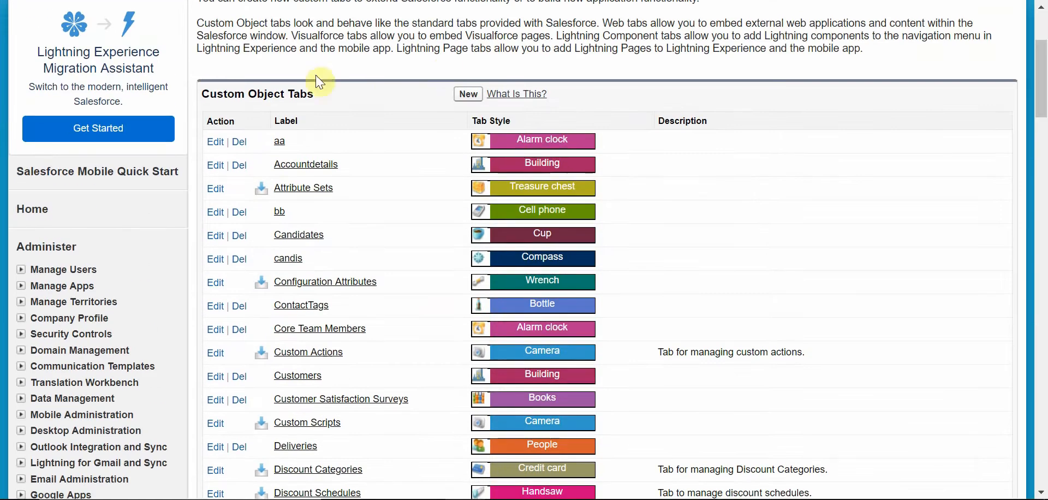
{"action": "left_click", "coordinate": [465, 97]}
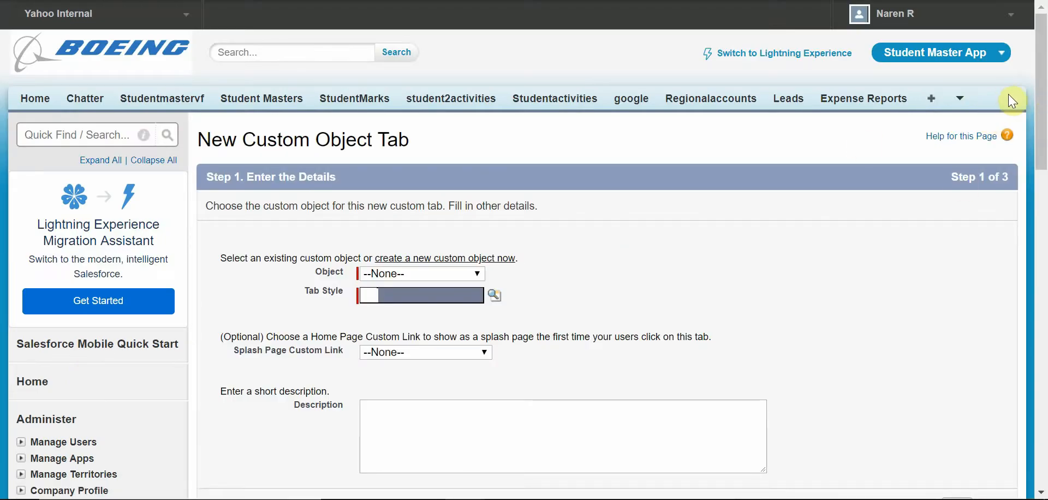
{"action": "left_click", "coordinate": [478, 273]}
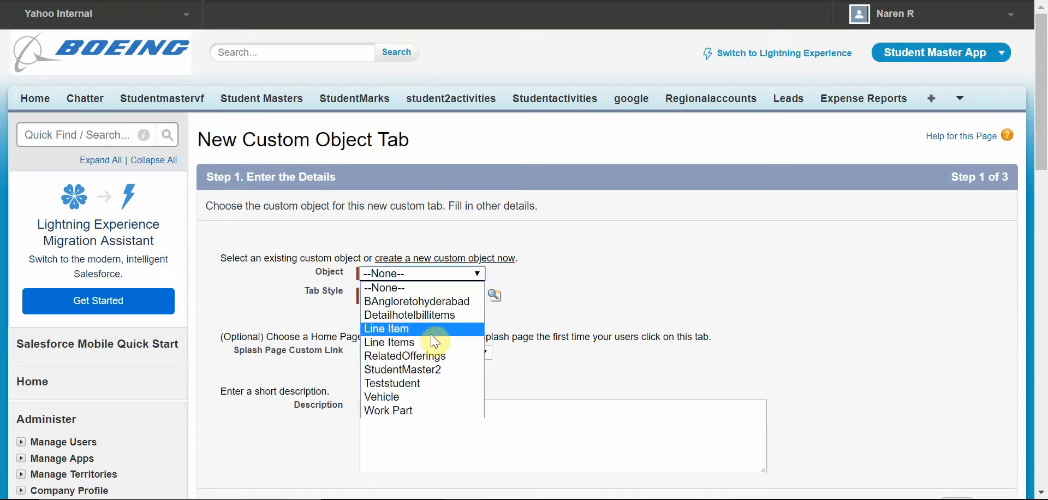
{"action": "left_click", "coordinate": [422, 369]}
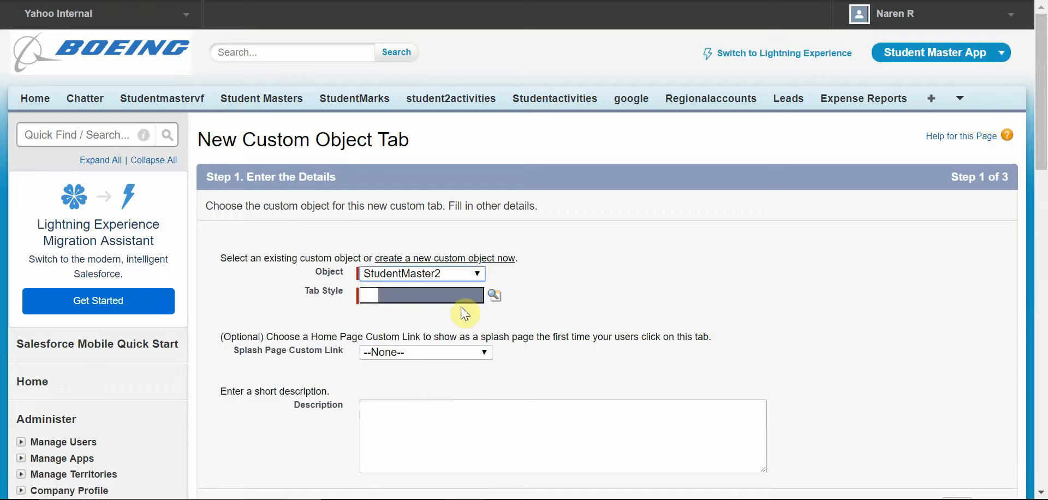
{"action": "left_click", "coordinate": [492, 300]}
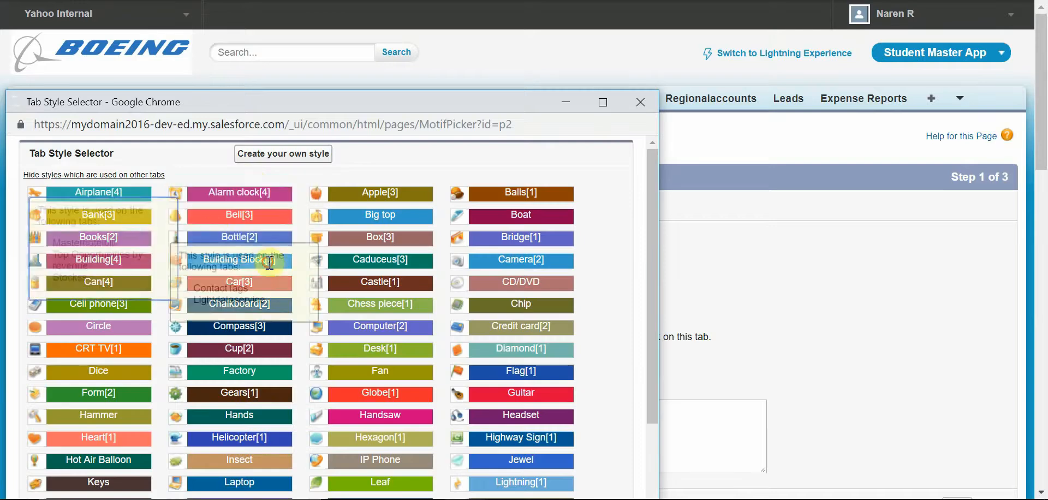
{"action": "left_click", "coordinate": [391, 311]}
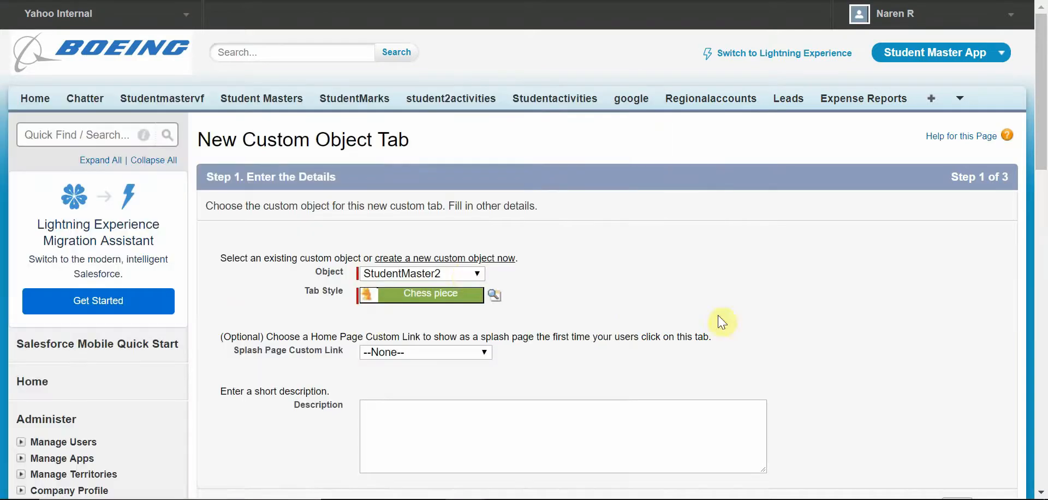
- Leave the splash page link and description empty, keep visibility Default On for all profiles, and continue to the custom apps step
{"action": "left_click", "coordinate": [476, 274]}
{"action": "left_click", "coordinate": [478, 277]}
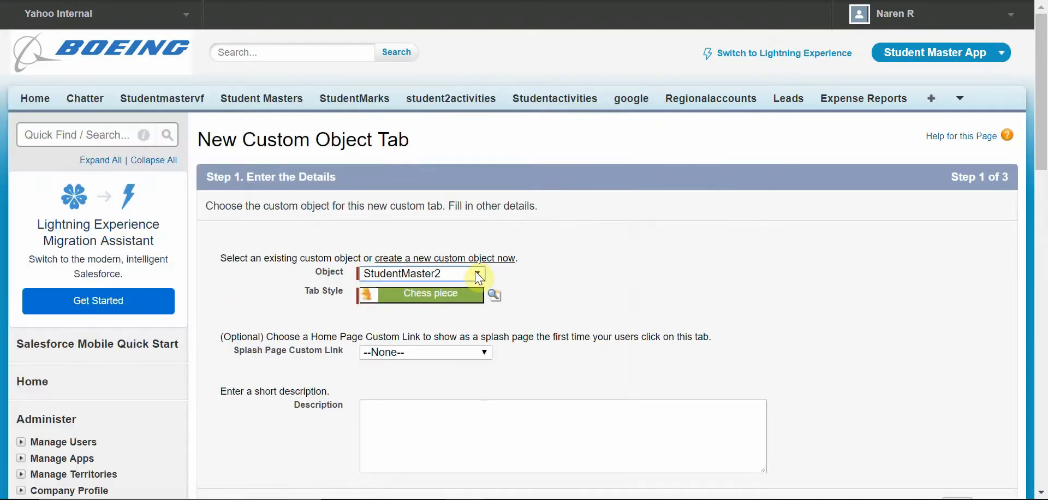
{"action": "left_click_drag", "start_coordinate": [1043, 174], "coordinate": [994, 252]}
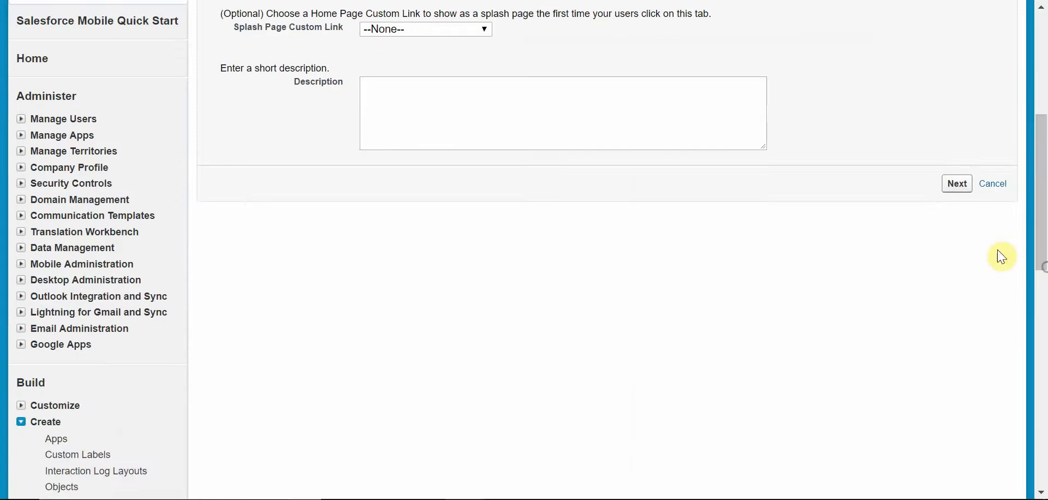
{"action": "left_click", "coordinate": [957, 184]}
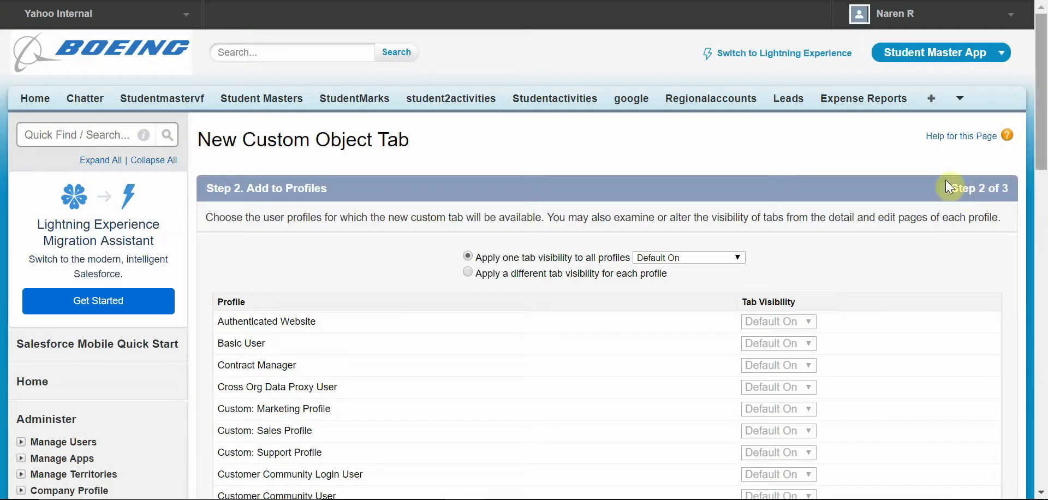
{"action": "left_click_drag", "start_coordinate": [1043, 94], "coordinate": [1031, 306]}
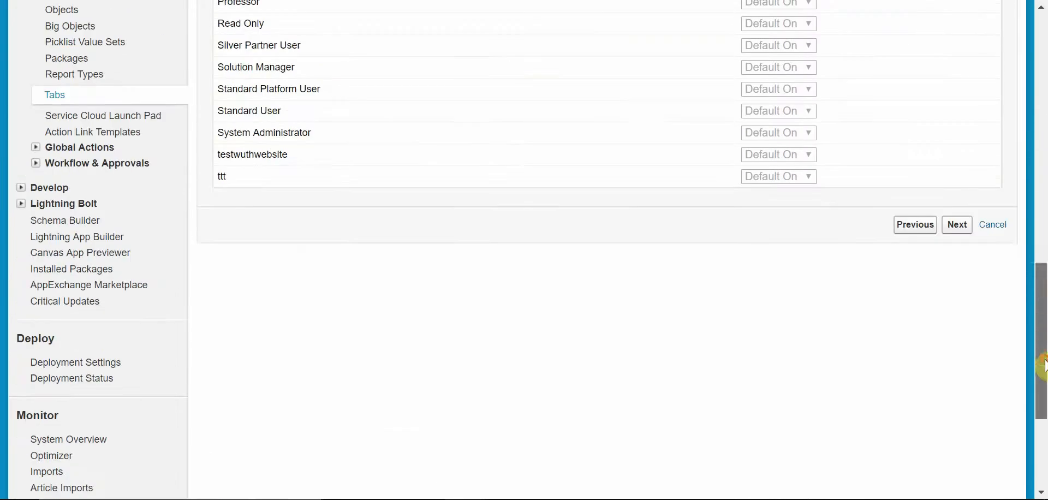
{"action": "left_click", "coordinate": [964, 227]}
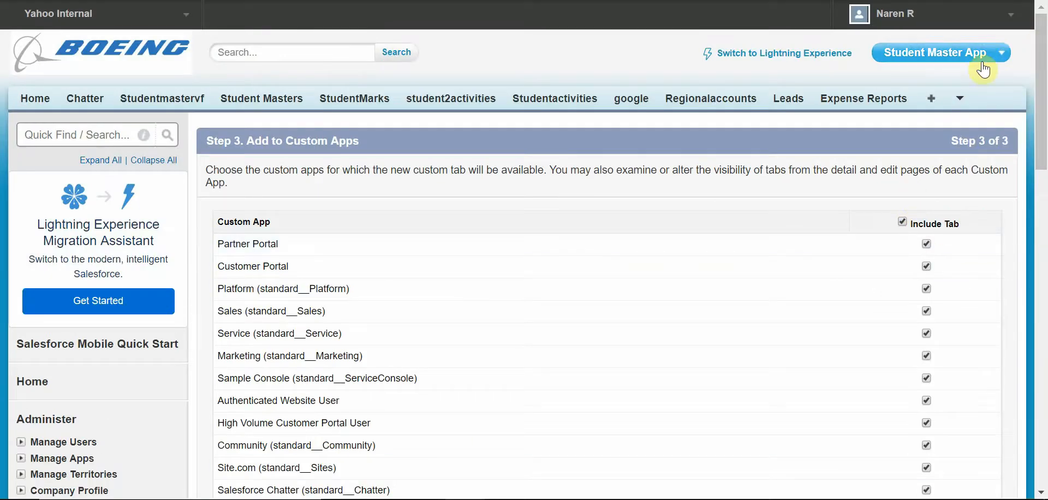
- Exclude the new tab from all custom apps, keep it appended to users' personal customizations, and save it
{"action": "left_click", "coordinate": [998, 55]}
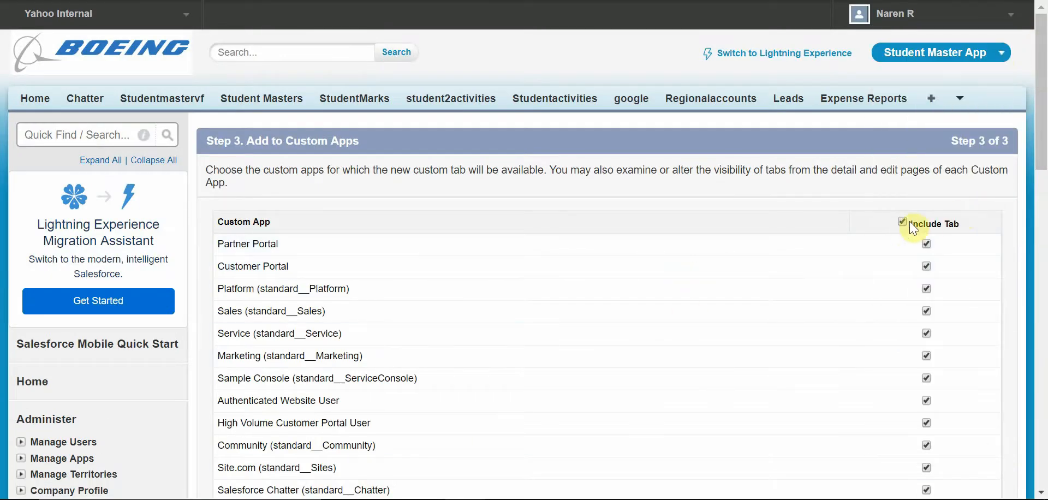
{"action": "left_click", "coordinate": [902, 222]}
{"action": "left_click_drag", "start_coordinate": [1042, 123], "coordinate": [1042, 224]}
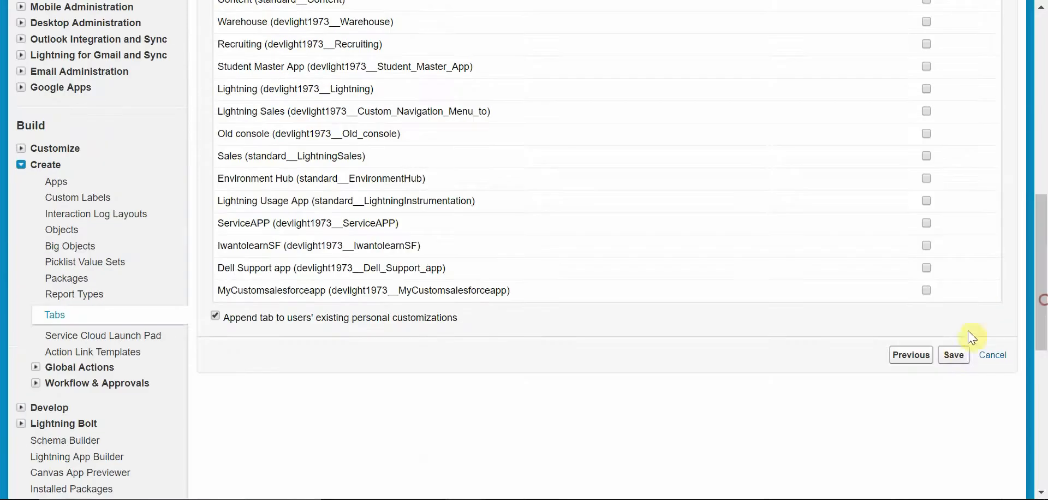
{"action": "left_click", "coordinate": [953, 355]}
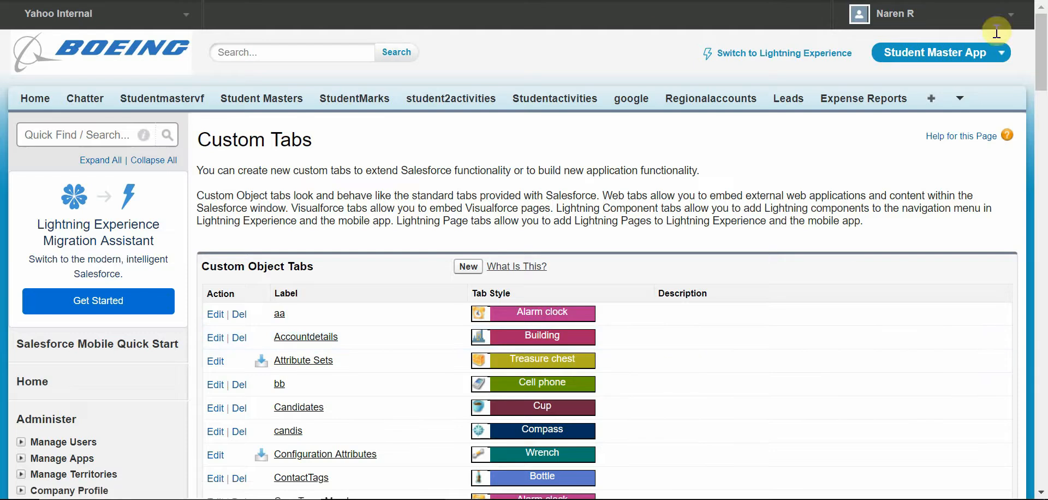
- Look through the custom object tabs list and open the Apps page under Create
{"action": "left_click_drag", "start_coordinate": [1042, 69], "coordinate": [1042, 122]}
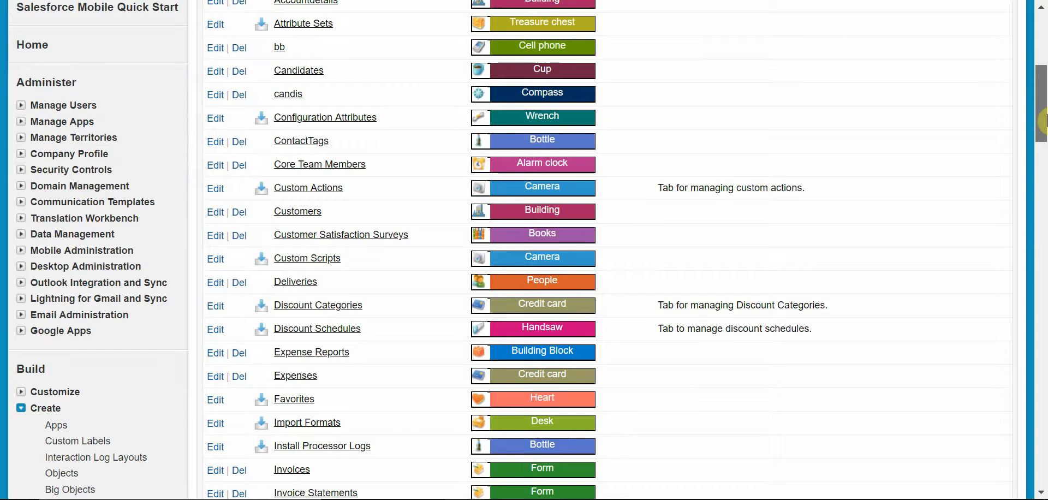
{"action": "left_click_drag", "start_coordinate": [1046, 121], "coordinate": [1046, 149]}
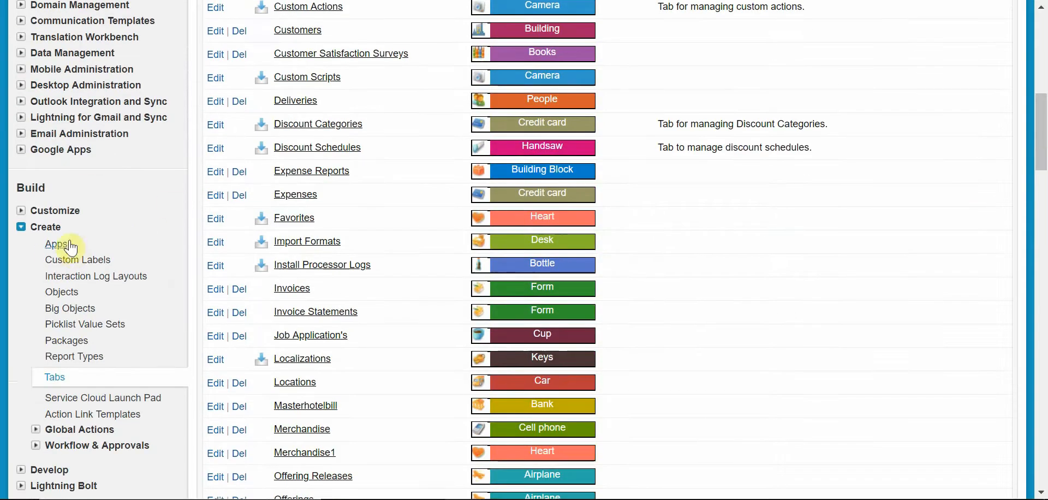
{"action": "left_click", "coordinate": [52, 247]}
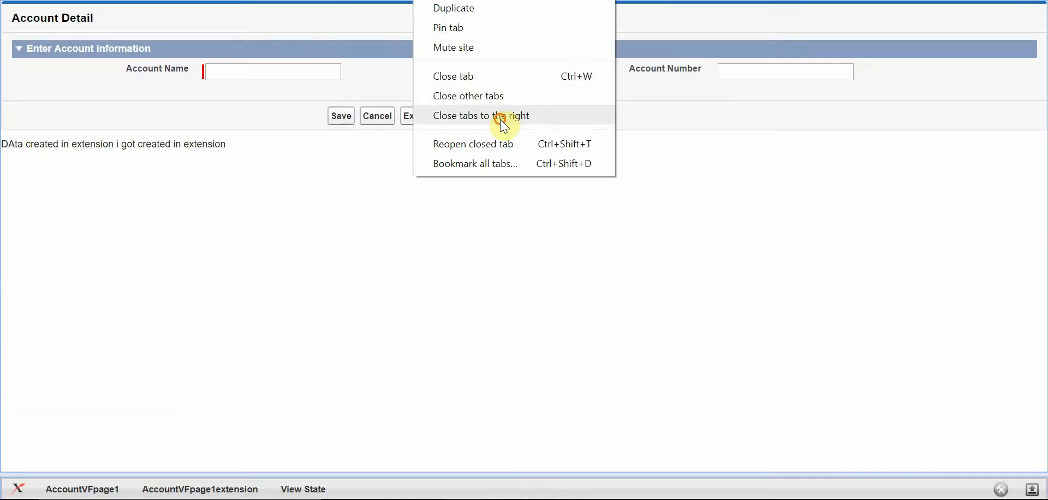
- Close the browser tabs that follow the Account Detail page and return to the Salesforce Apps page
{"action": "left_click", "coordinate": [499, 118]}
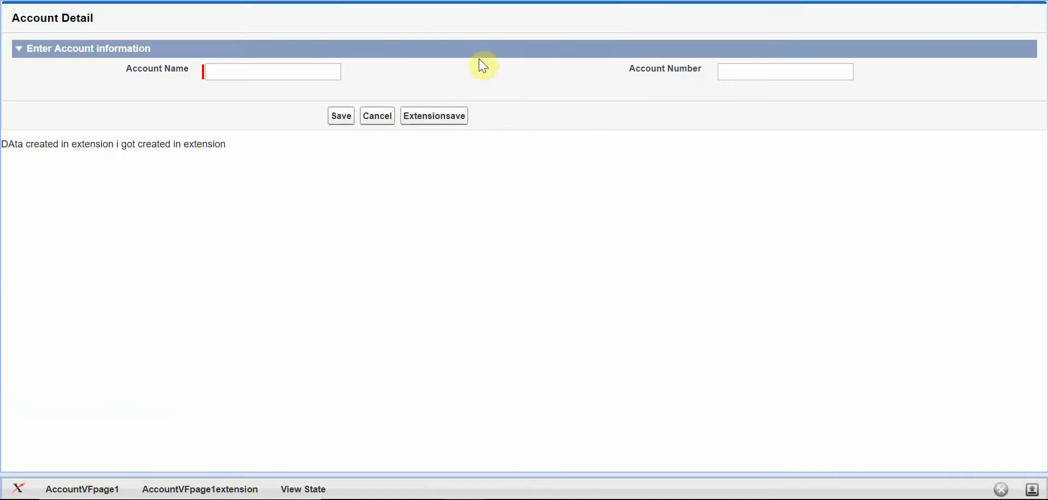
{"action": "left_click", "coordinate": [464, 499]}
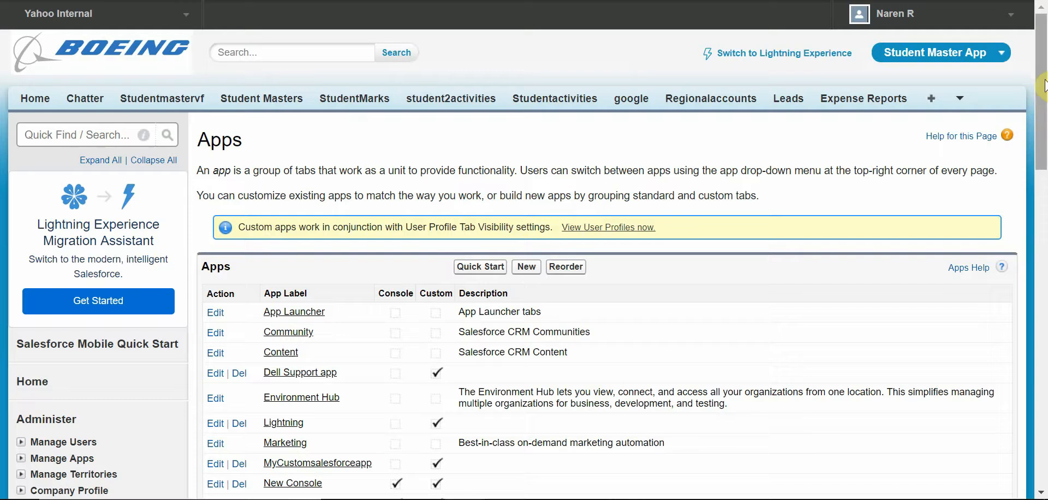
- Edit MyCustomsalesforceapp, add the Studentmaster tab to its selected tabs, and save the app
{"action": "left_click_drag", "start_coordinate": [1040, 79], "coordinate": [1040, 223]}
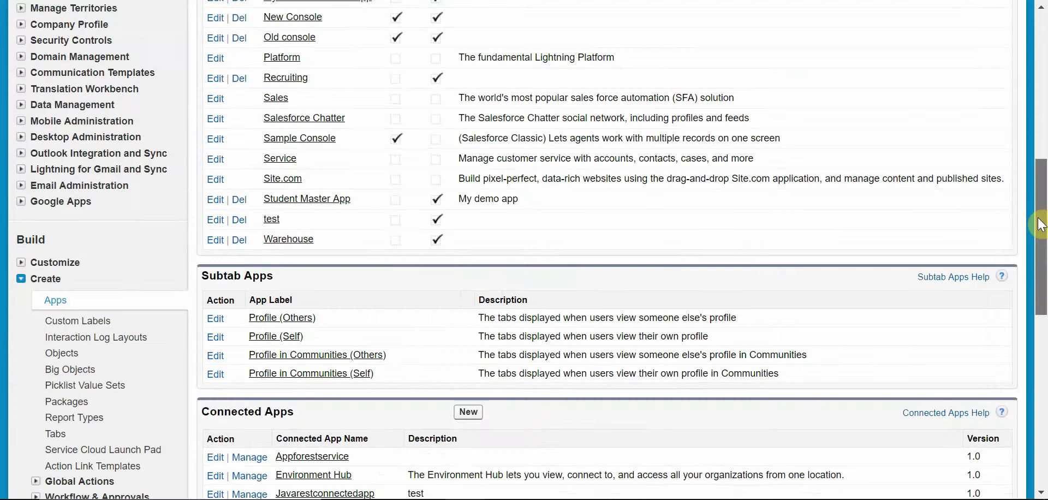
{"action": "scroll", "coordinate": [505, 122], "scroll_direction": "up", "scroll_amount": 2}
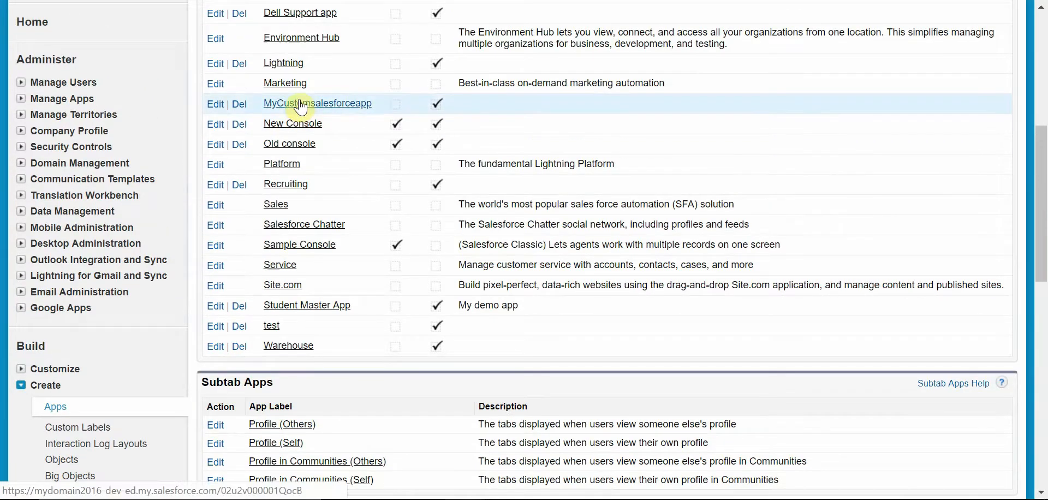
{"action": "left_click", "coordinate": [218, 104]}
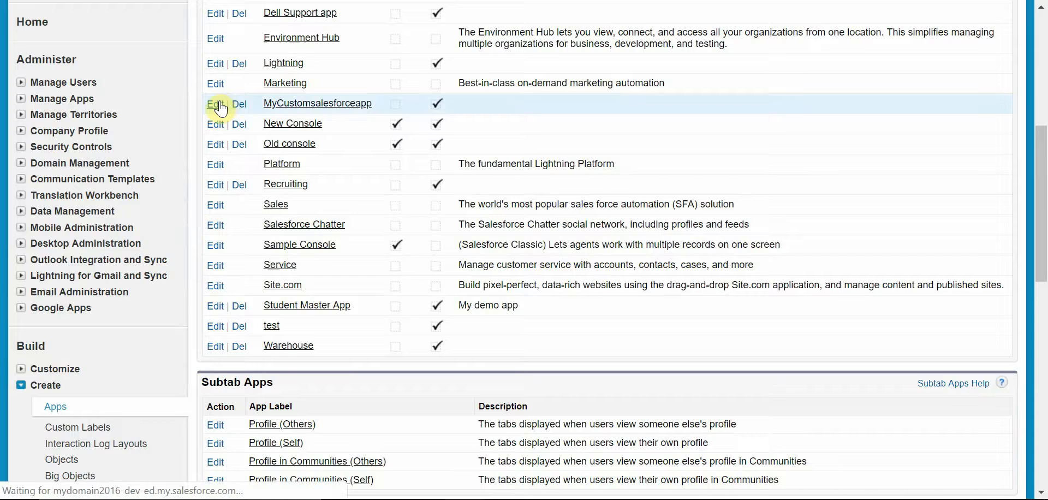
{"action": "scroll", "coordinate": [548, 120], "scroll_direction": "down", "scroll_amount": 8}
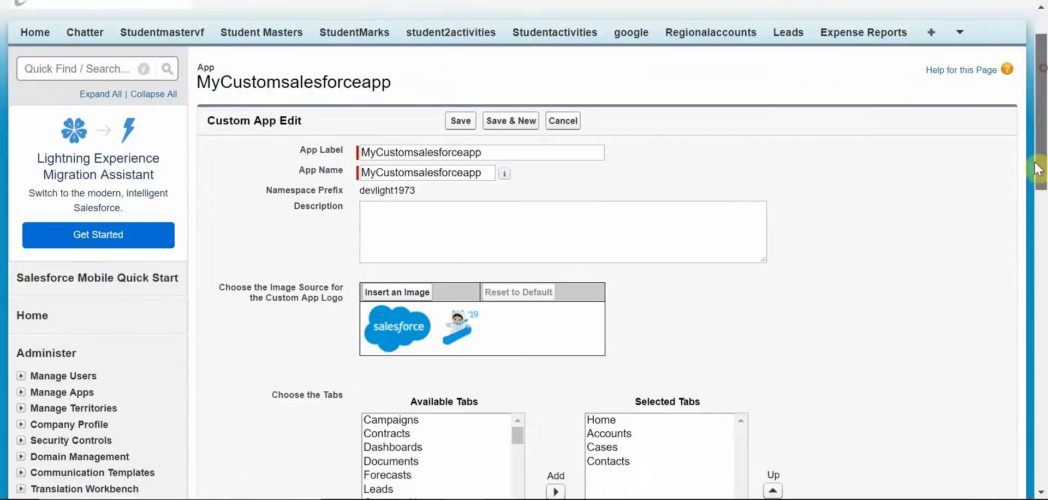
{"action": "left_click_drag", "start_coordinate": [520, 38], "coordinate": [535, 131]}
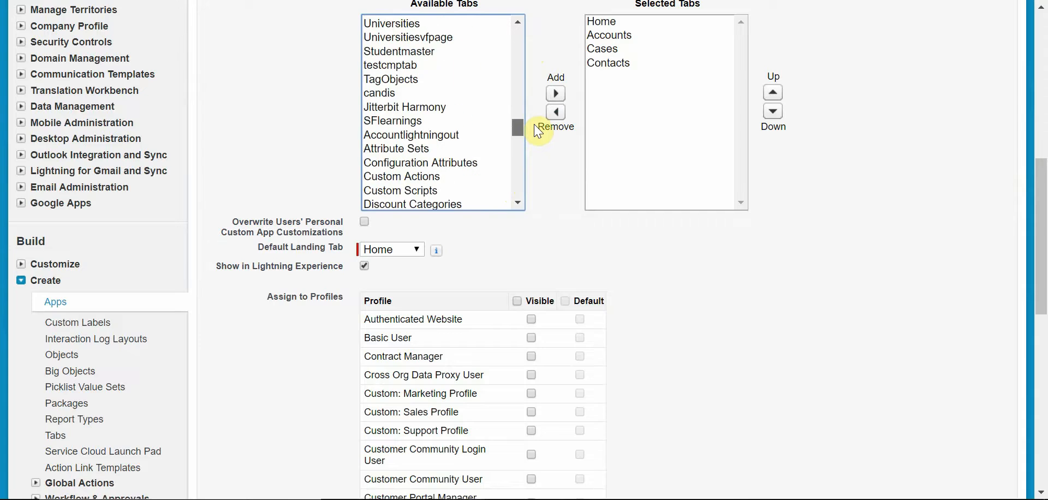
{"action": "left_click_drag", "start_coordinate": [534, 124], "coordinate": [534, 124]}
{"action": "left_click", "coordinate": [434, 53]}
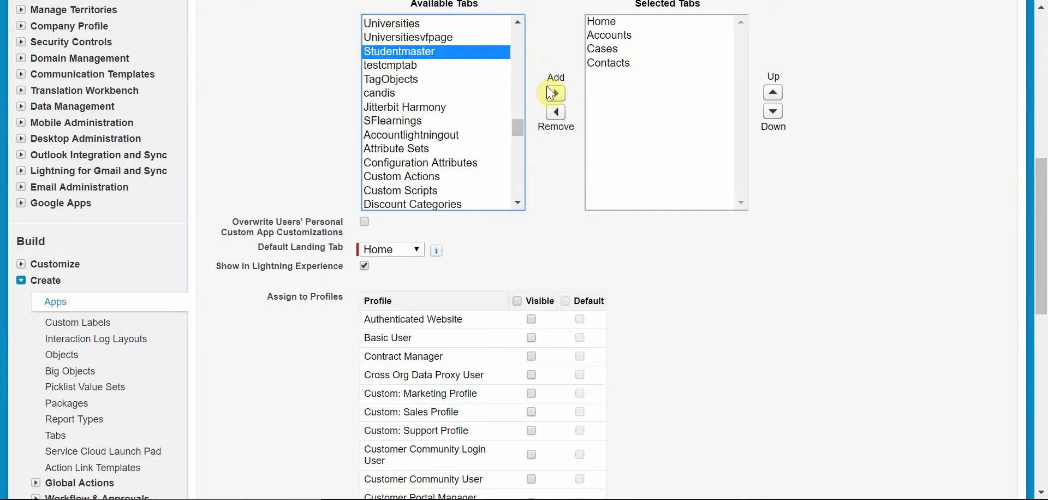
{"action": "left_click", "coordinate": [555, 93]}
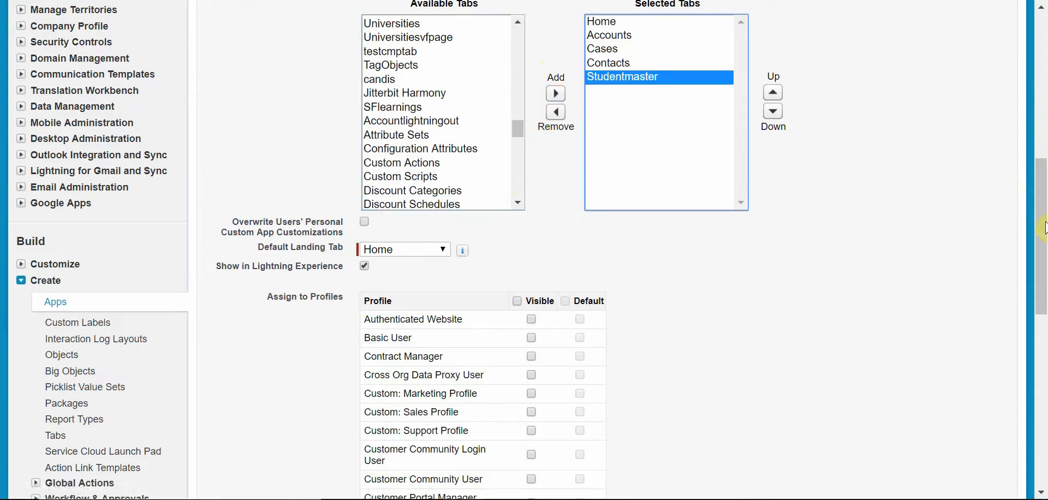
{"action": "scroll", "coordinate": [1041, 234], "scroll_direction": "down", "scroll_amount": 4}
{"action": "left_click_drag", "start_coordinate": [1043, 322], "coordinate": [1022, 407]}
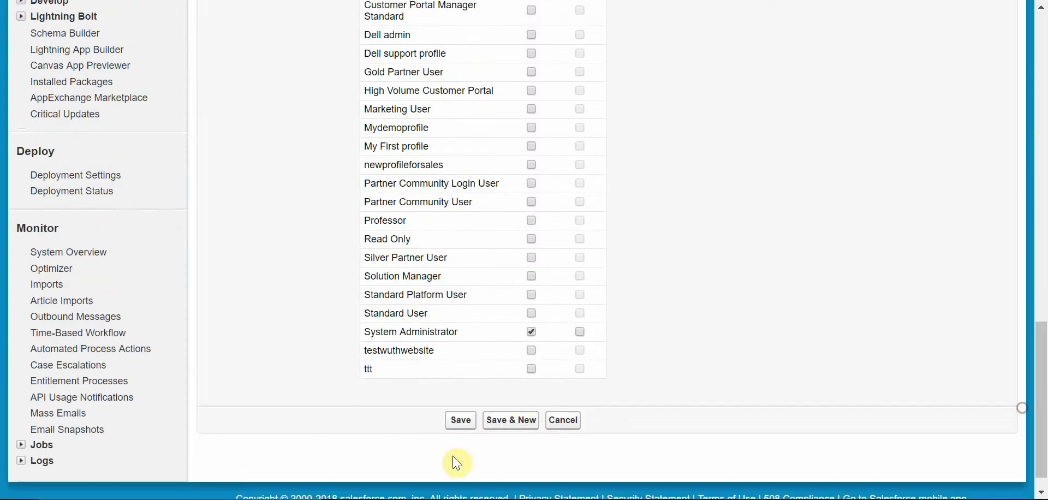
{"action": "left_click", "coordinate": [463, 422]}
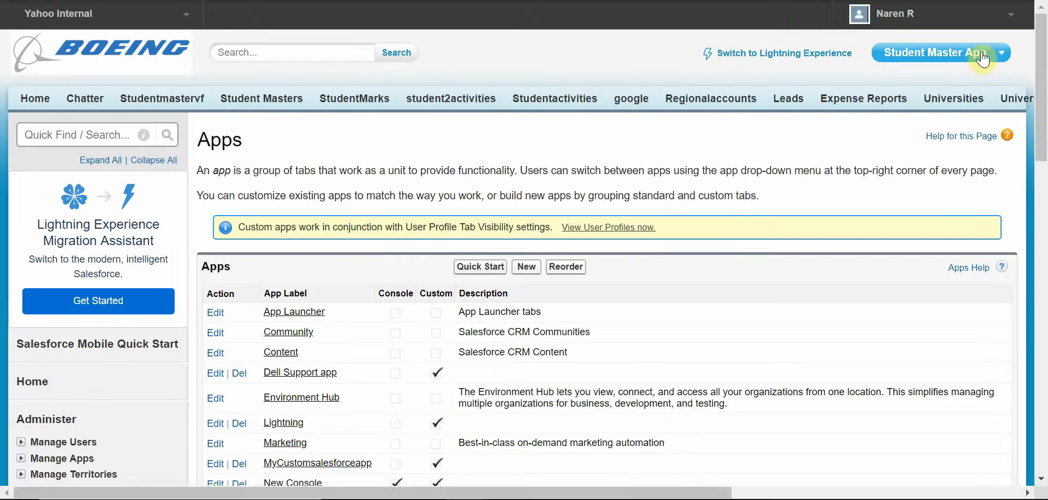
- Switch to MyCustomsalesforceapp and open a blank new record form from its Studentmaster tab
{"action": "left_click", "coordinate": [1003, 52]}
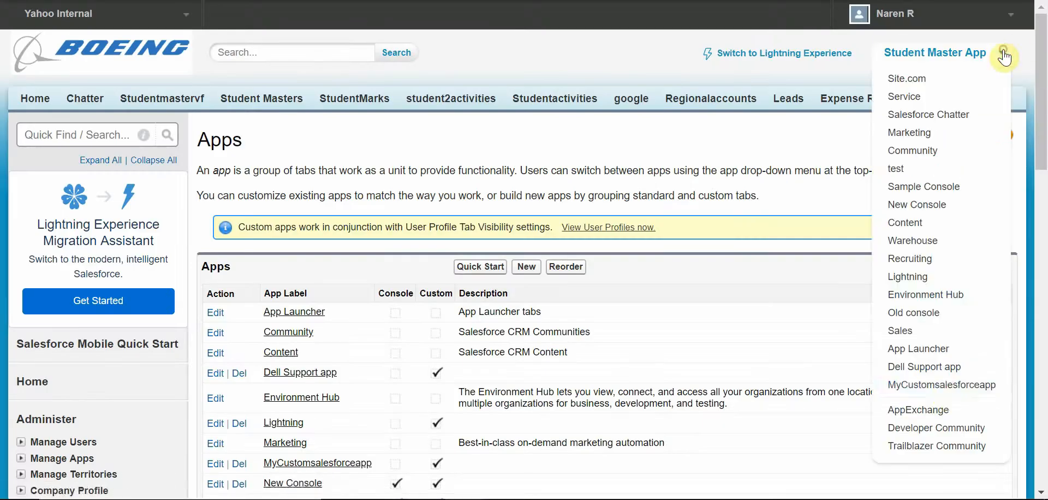
{"action": "left_click", "coordinate": [949, 385]}
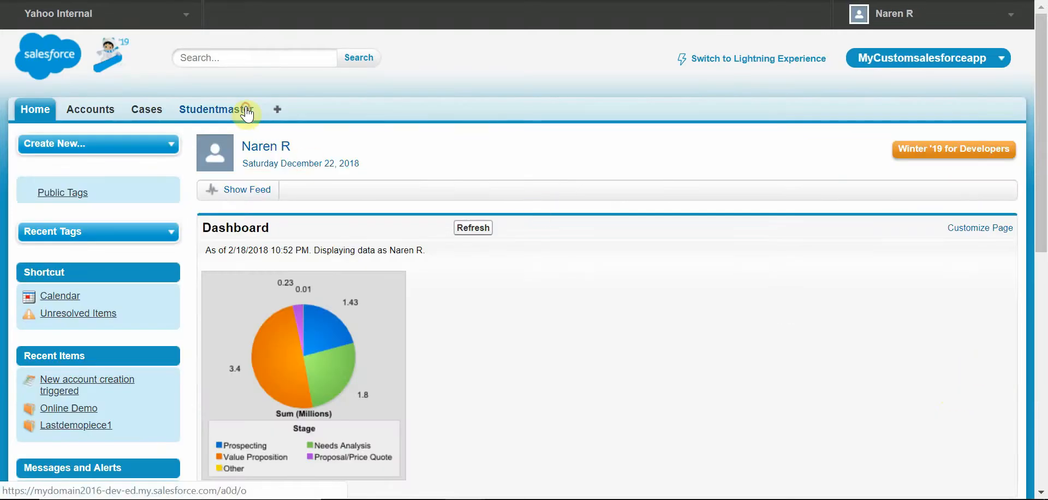
{"action": "left_click", "coordinate": [247, 111]}
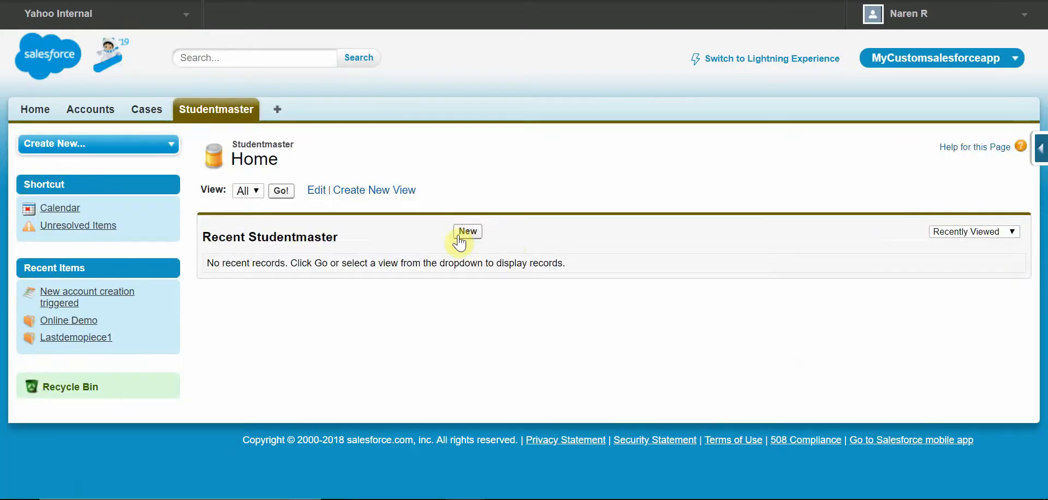
{"action": "left_click", "coordinate": [464, 232]}
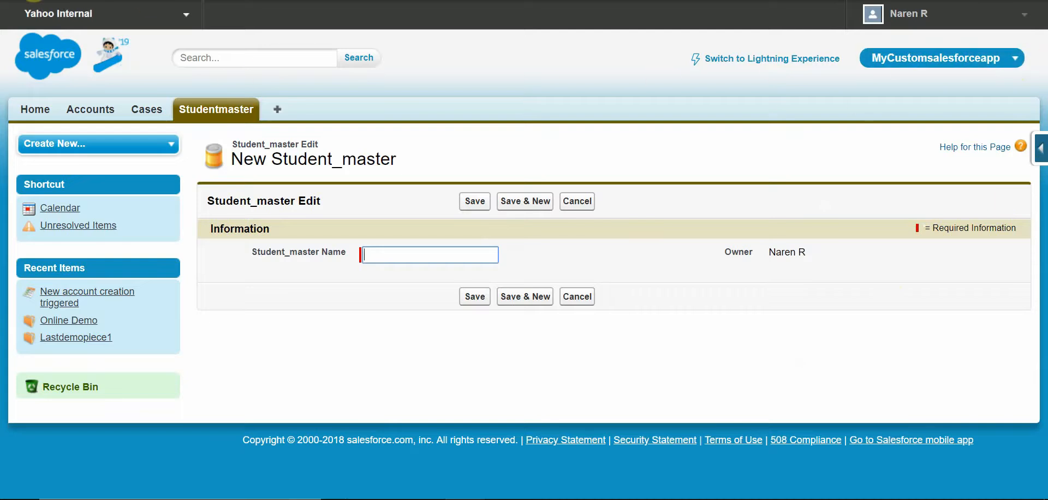
- Leave the record form, return to the custom tabs list in Setup, and view the StudentMaster2s tab definition
{"action": "left_click", "coordinate": [13, 0]}
{"action": "left_click", "coordinate": [13, 0]}
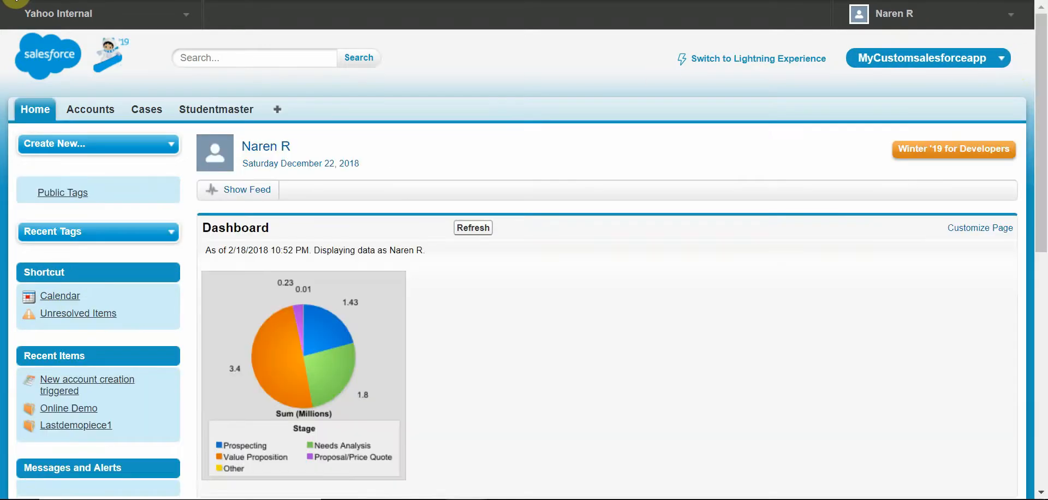
{"action": "left_click", "coordinate": [5, 1]}
{"action": "left_click", "coordinate": [6, 1]}
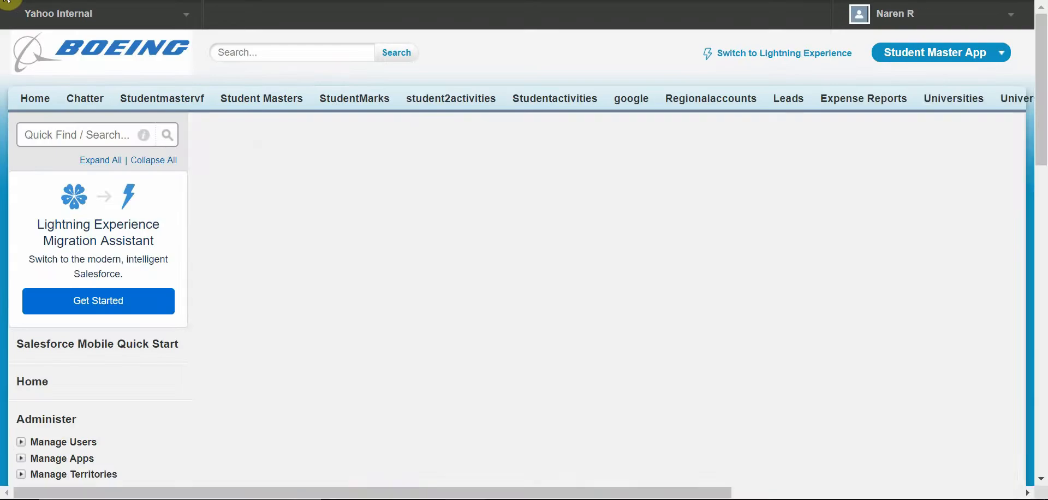
{"action": "left_click", "coordinate": [5, 1]}
{"action": "left_click", "coordinate": [6, 2]}
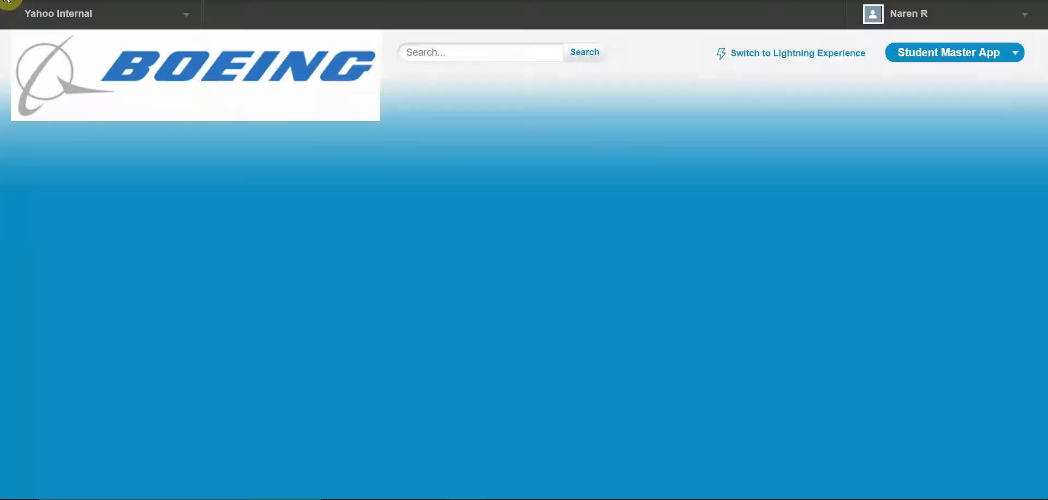
{"action": "scroll", "coordinate": [1026, 180], "scroll_direction": "up", "scroll_amount": 5}
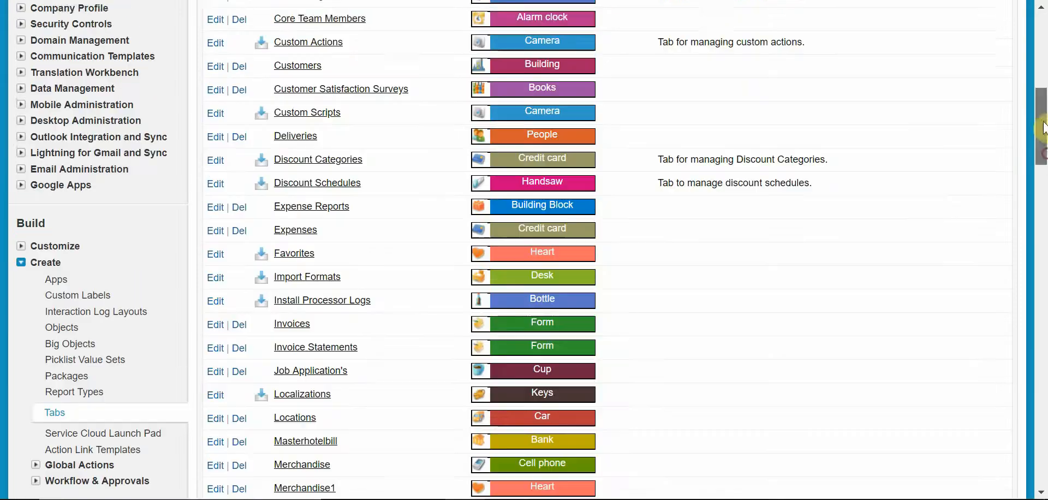
{"action": "left_click_drag", "start_coordinate": [1047, 205], "coordinate": [1046, 262]}
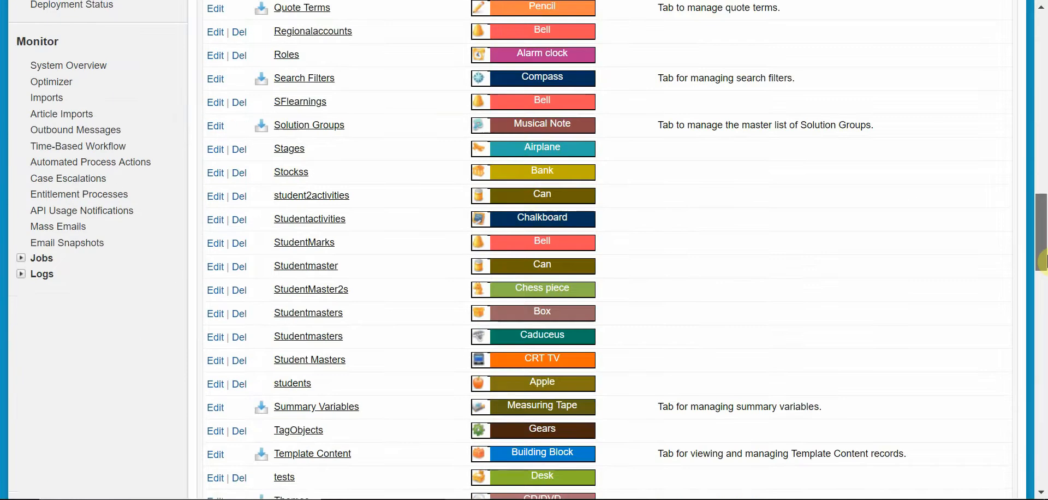
{"action": "left_click", "coordinate": [314, 290]}
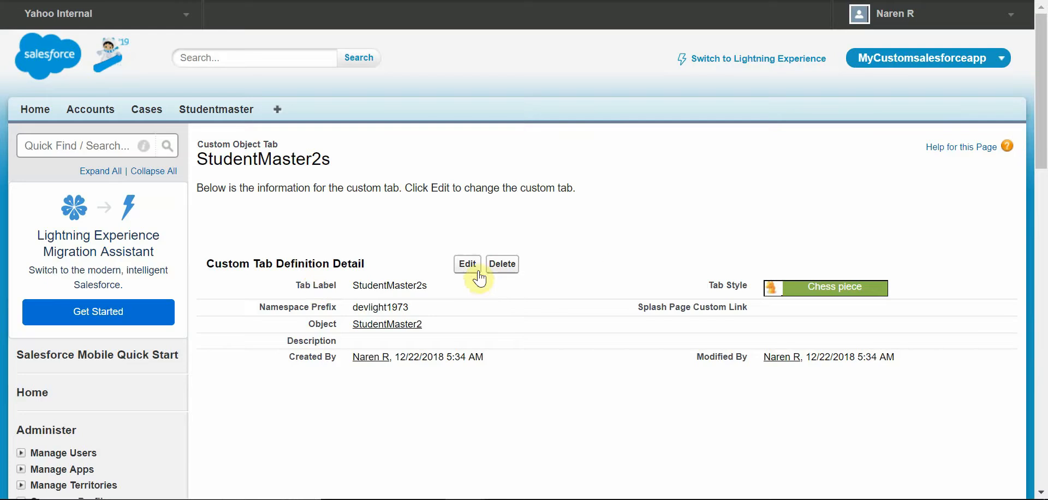
- Check the StudentMaster2s tab's edit page against the Studentmaster tab's home page without changing anything
{"action": "key", "text": "alt+Left"}
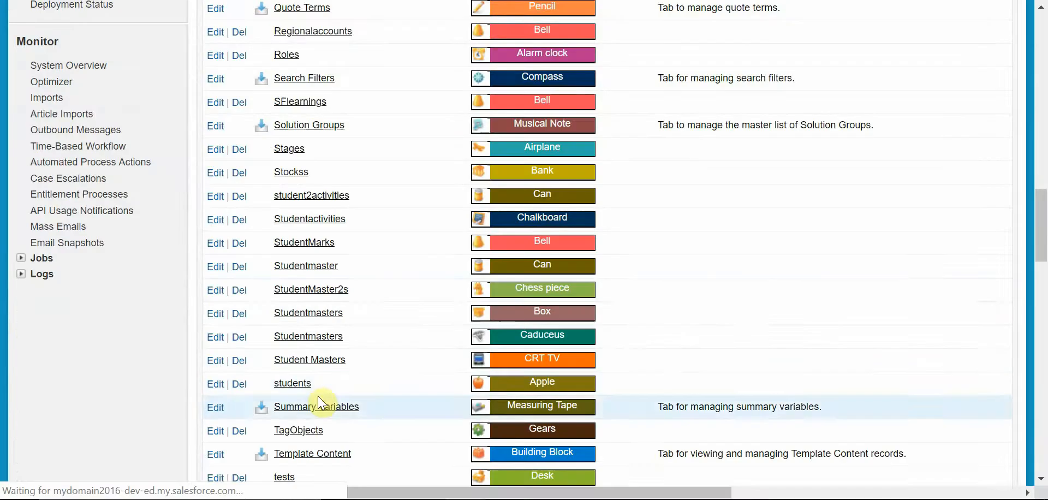
{"action": "left_click", "coordinate": [213, 291]}
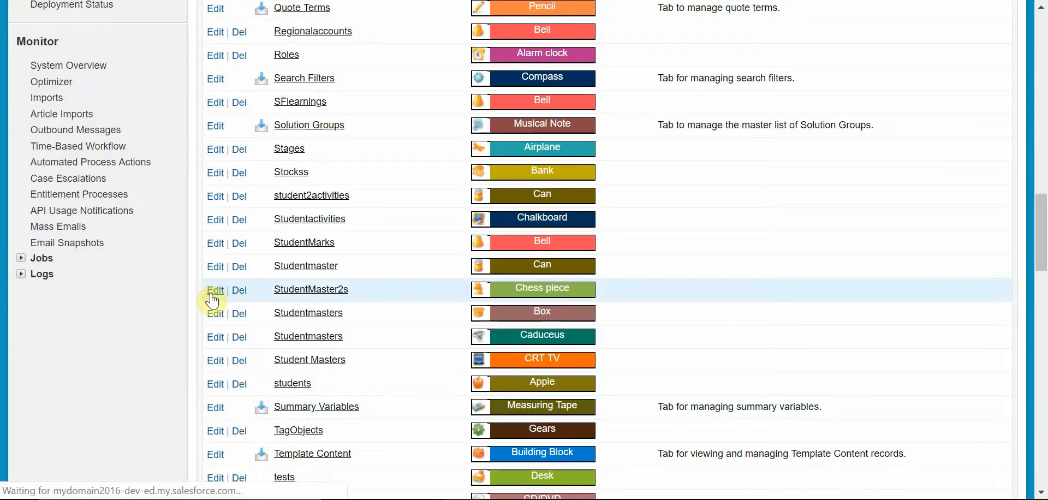
{"action": "mouse_move", "coordinate": [1041, 158]}
{"action": "left_mouse_down"}
{"action": "mouse_move", "coordinate": [1041, 266]}
{"action": "mouse_move", "coordinate": [1037, 163]}
{"action": "left_mouse_up"}
{"action": "left_click", "coordinate": [89, 127]}
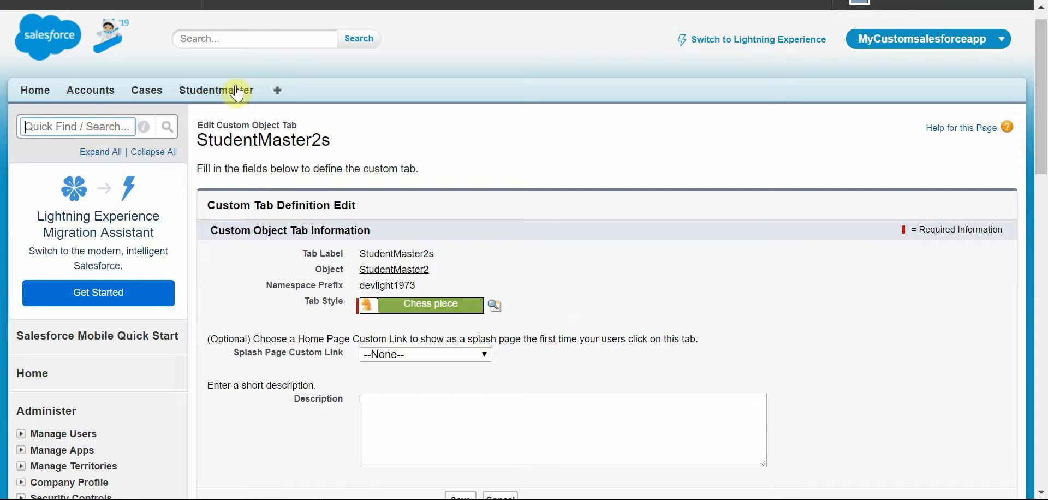
{"action": "left_click_drag", "start_coordinate": [1026, 76], "coordinate": [1043, 65]}
{"action": "left_click", "coordinate": [218, 109]}
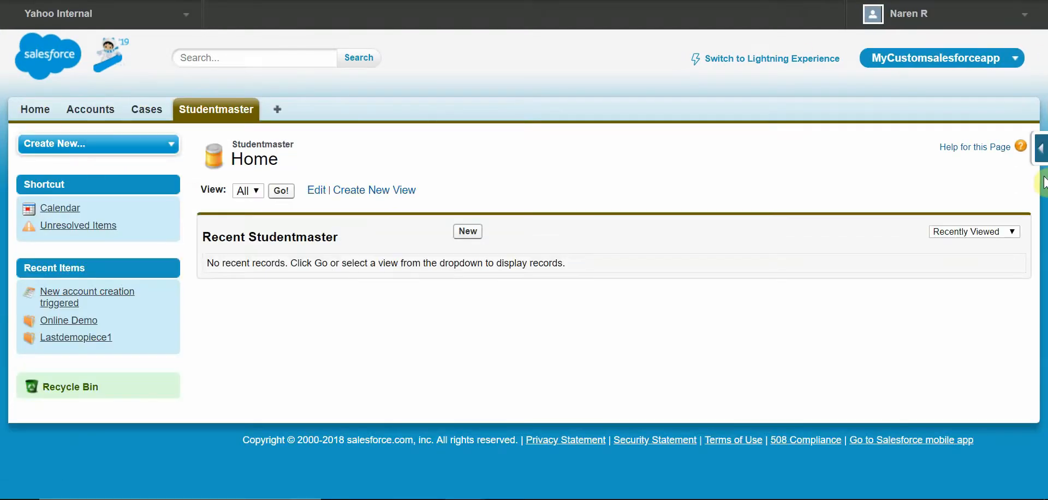
- Return to Setup, search the setup entries for "apps", and open the Apps page under Create
{"action": "left_click", "coordinate": [1026, 14]}
{"action": "left_click", "coordinate": [1010, 71]}
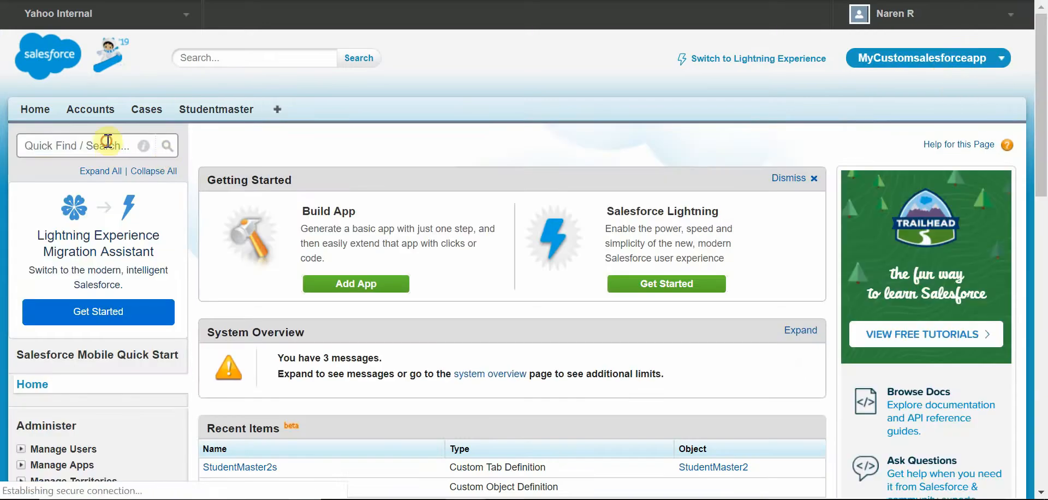
{"action": "left_click", "coordinate": [106, 144]}
{"action": "type", "text": "ap"}
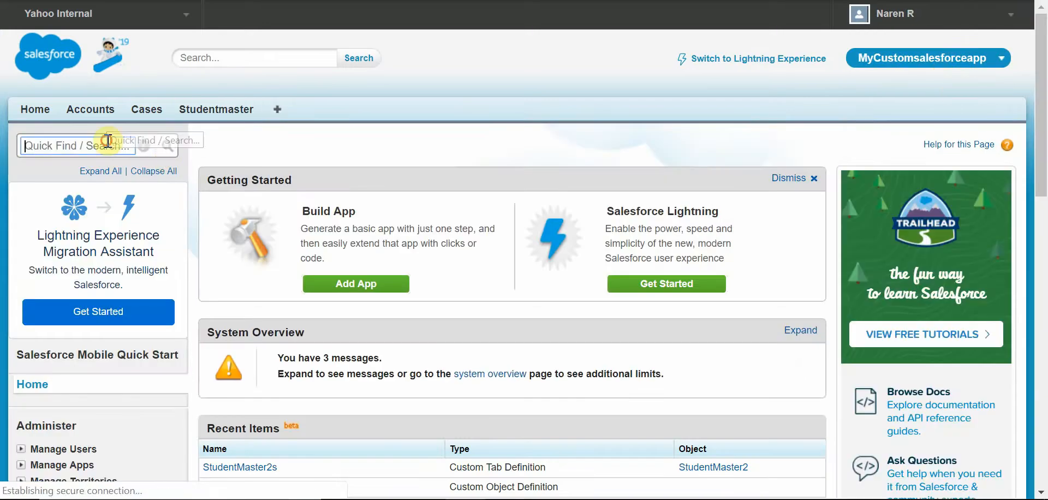
{"action": "type", "text": "ps"}
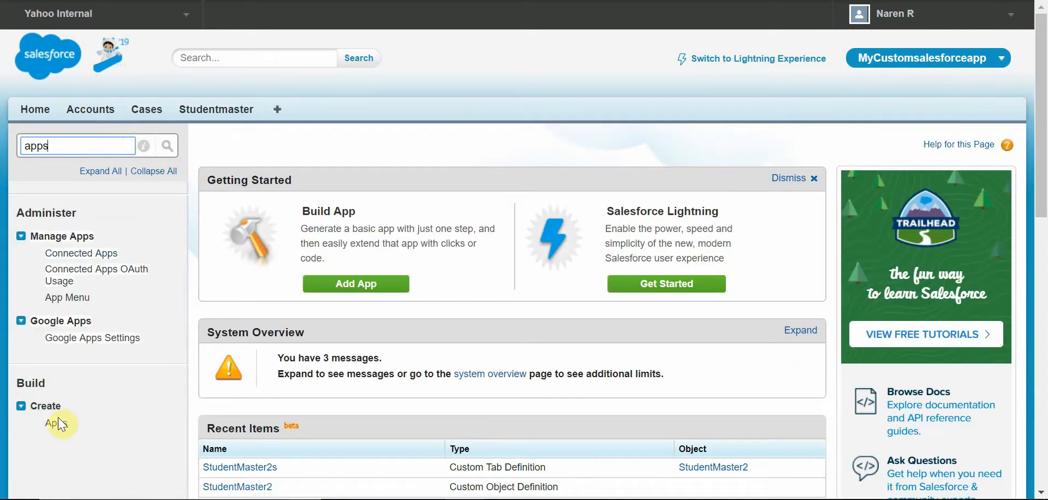
{"action": "left_click", "coordinate": [59, 424]}
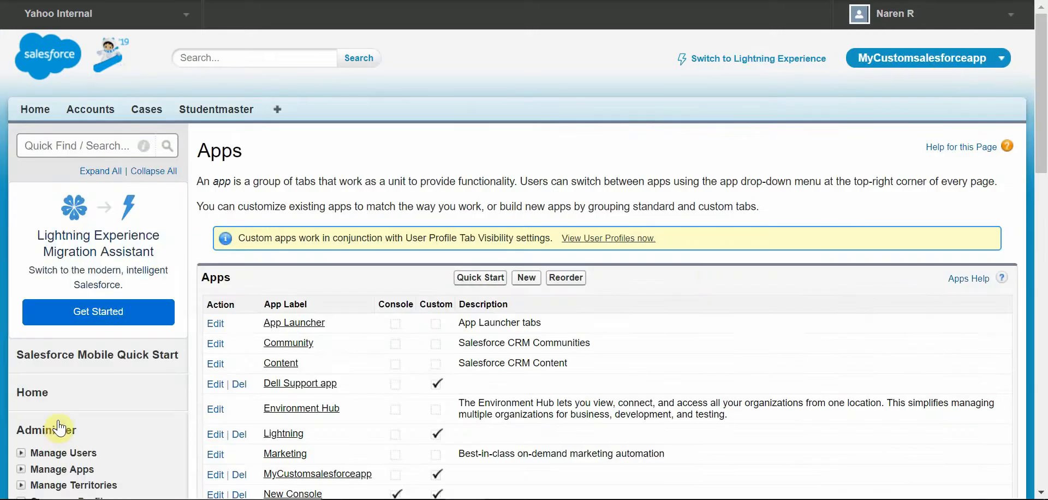
- Open MyCustomsalesforceapp for editing and remove Studentmaster from its selected tabs
{"action": "left_click_drag", "start_coordinate": [1041, 165], "coordinate": [1042, 231]}
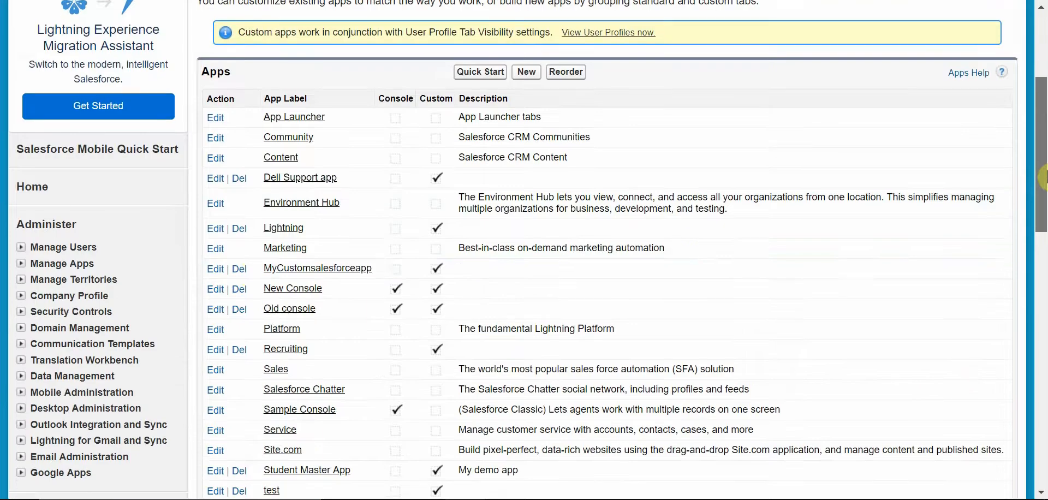
{"action": "left_click", "coordinate": [214, 269]}
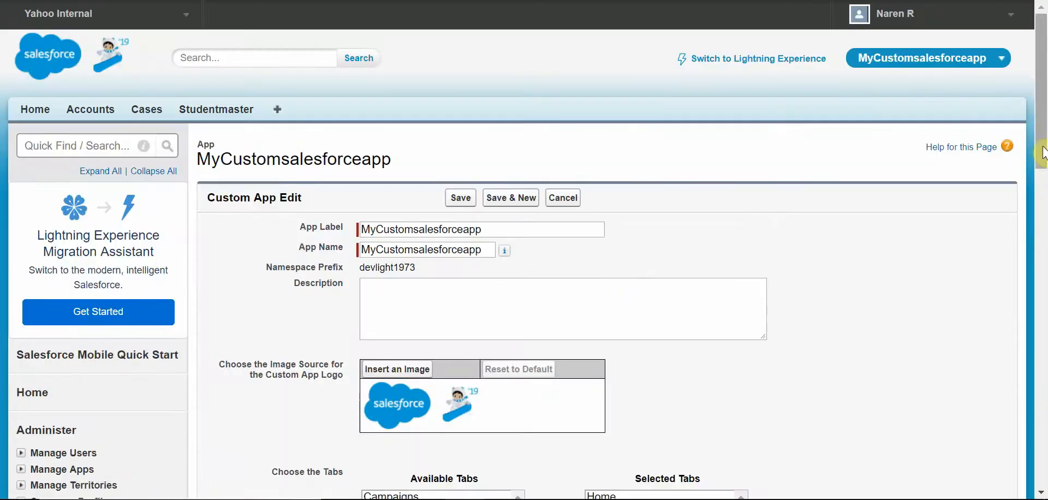
{"action": "left_click_drag", "start_coordinate": [1043, 164], "coordinate": [1043, 243]}
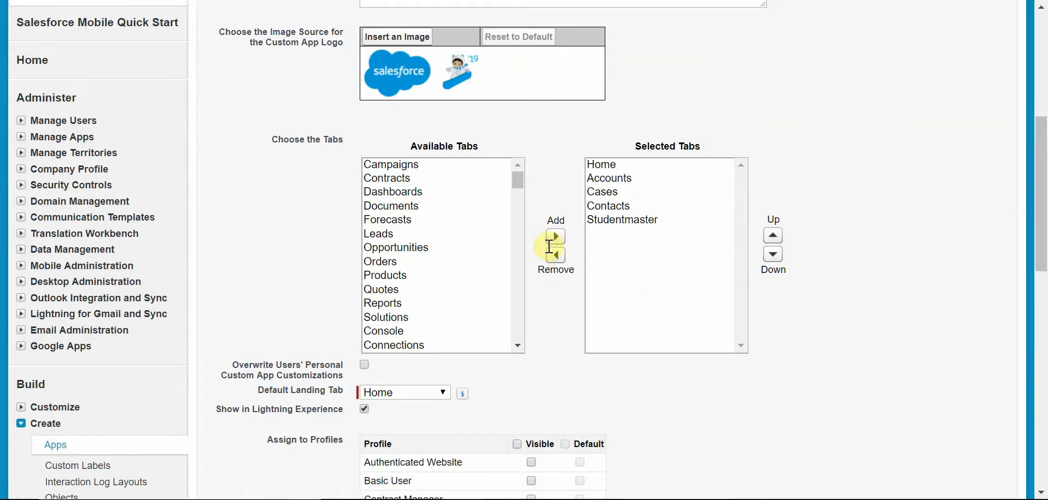
{"action": "left_click", "coordinate": [645, 220]}
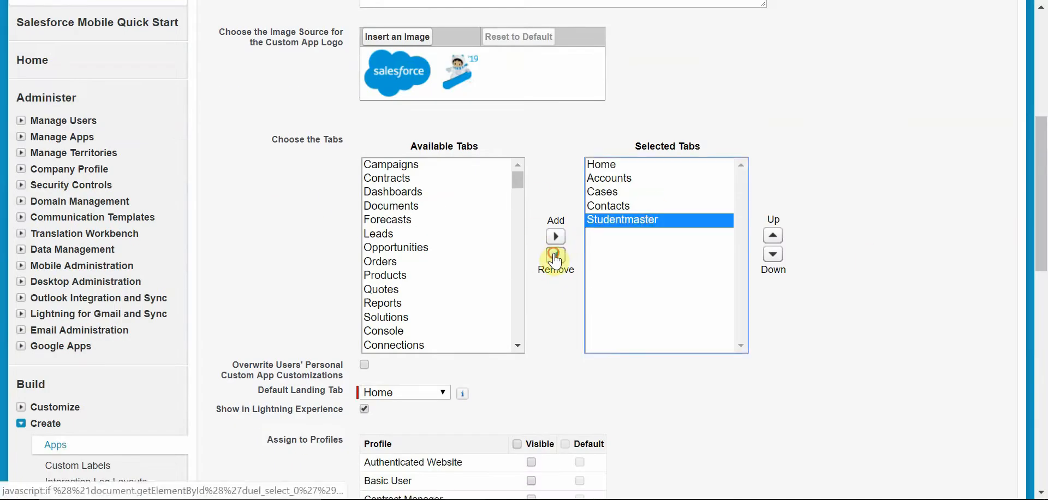
{"action": "left_click", "coordinate": [555, 255]}
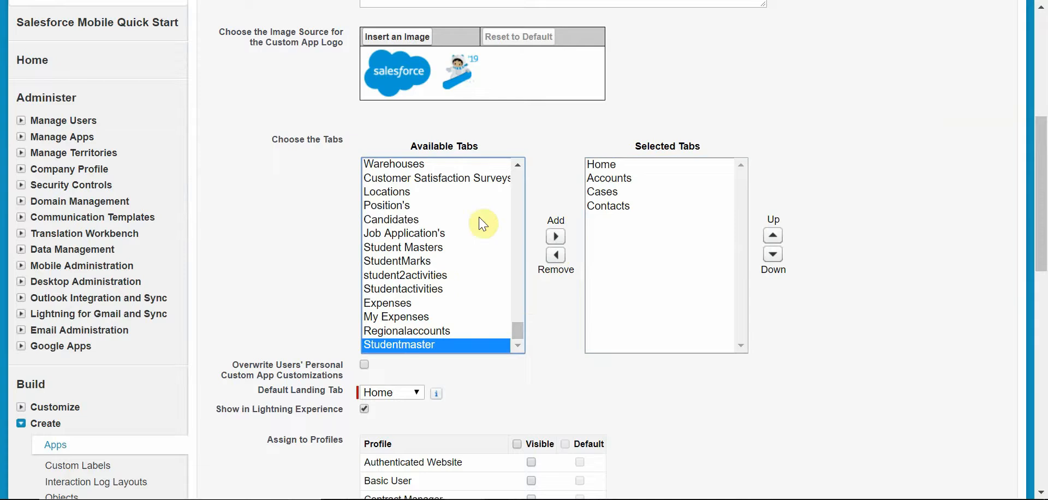
- Add StudentMaster2s to the app's selected tabs and save the app, continuing to another new app
{"action": "left_click_drag", "start_coordinate": [517, 166], "coordinate": [520, 166]}
{"action": "left_click_drag", "start_coordinate": [516, 221], "coordinate": [510, 243]}
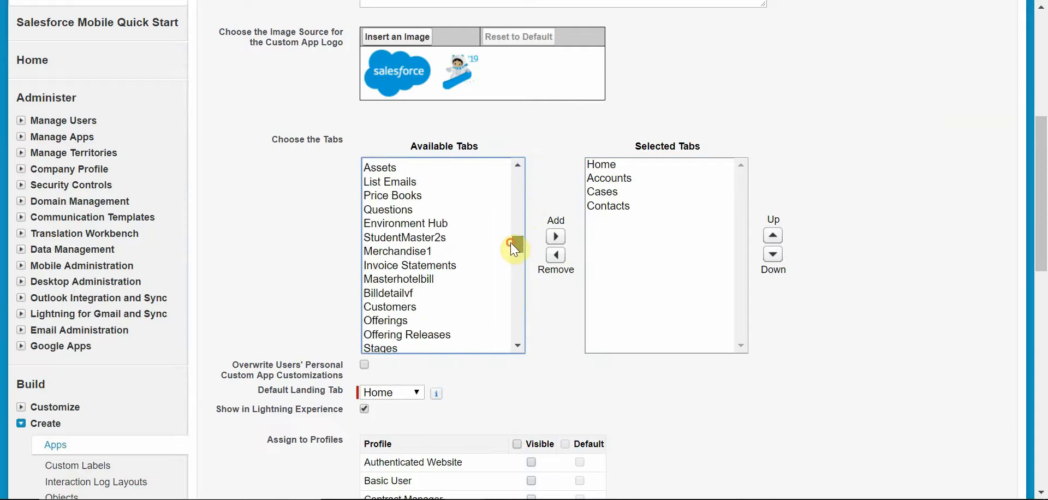
{"action": "left_click", "coordinate": [453, 239]}
{"action": "left_click", "coordinate": [555, 236]}
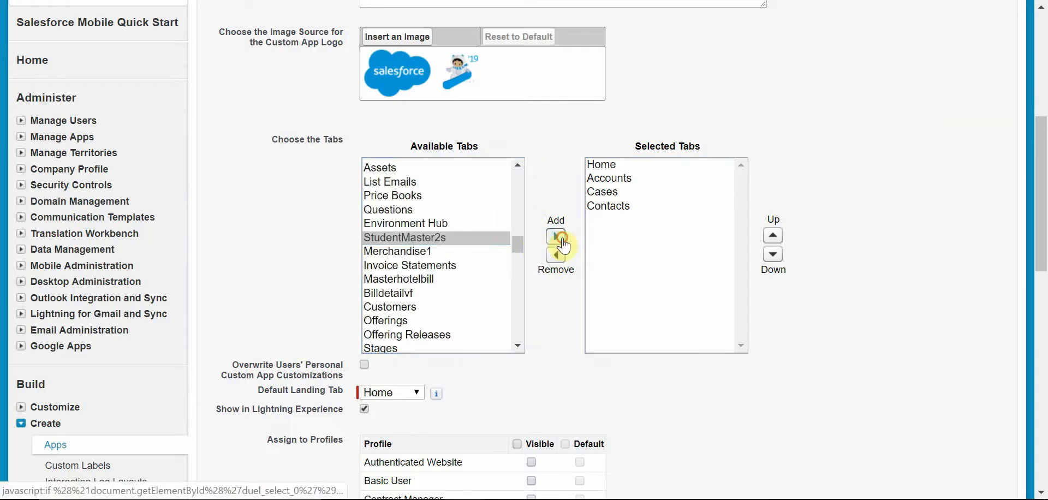
{"action": "left_click_drag", "start_coordinate": [1041, 204], "coordinate": [1026, 443]}
{"action": "left_click", "coordinate": [512, 394]}
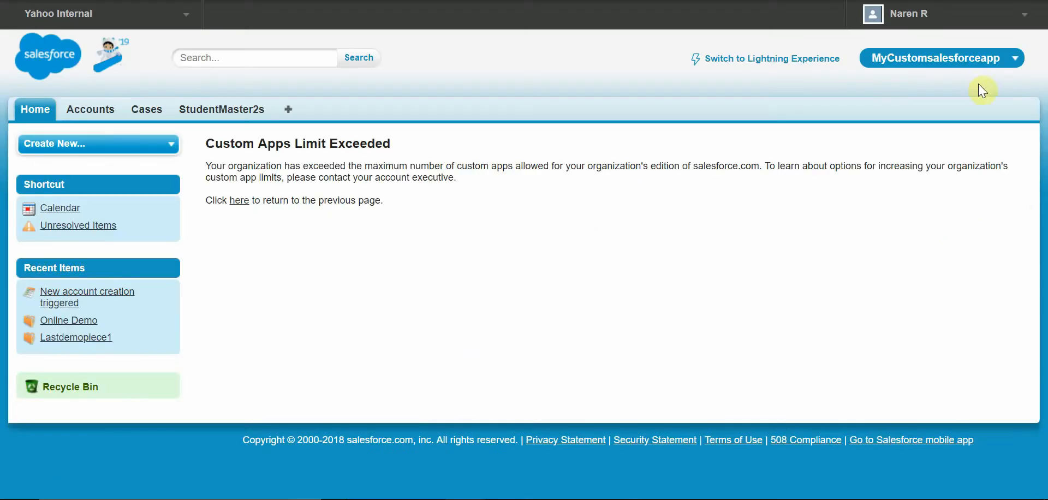
- Start a new StudentMaster2 record and fill in the student's name, age 19 and DOJ 12/22/2018
{"action": "left_click", "coordinate": [231, 111]}
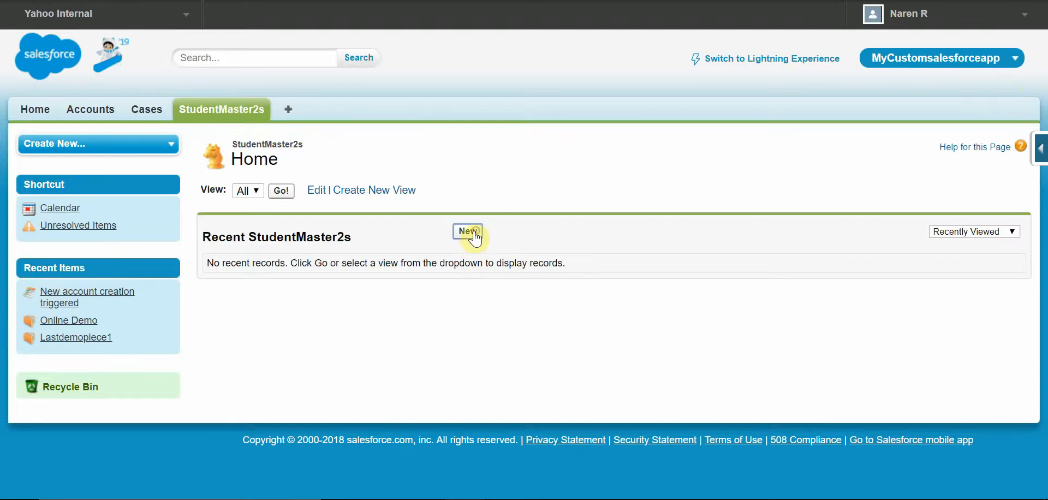
{"action": "left_click", "coordinate": [469, 231]}
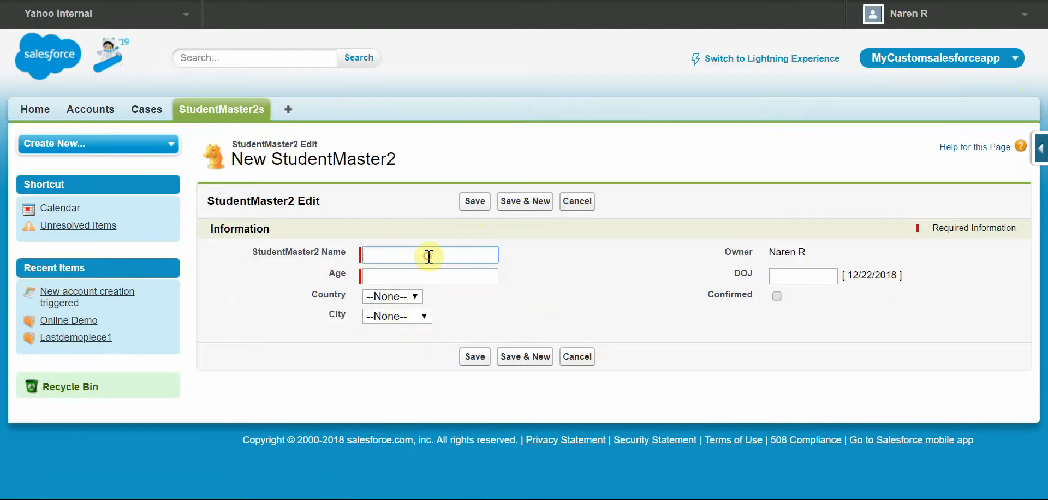
{"action": "type", "text": "Ashwin"}
{"action": "key", "text": "Tab"}
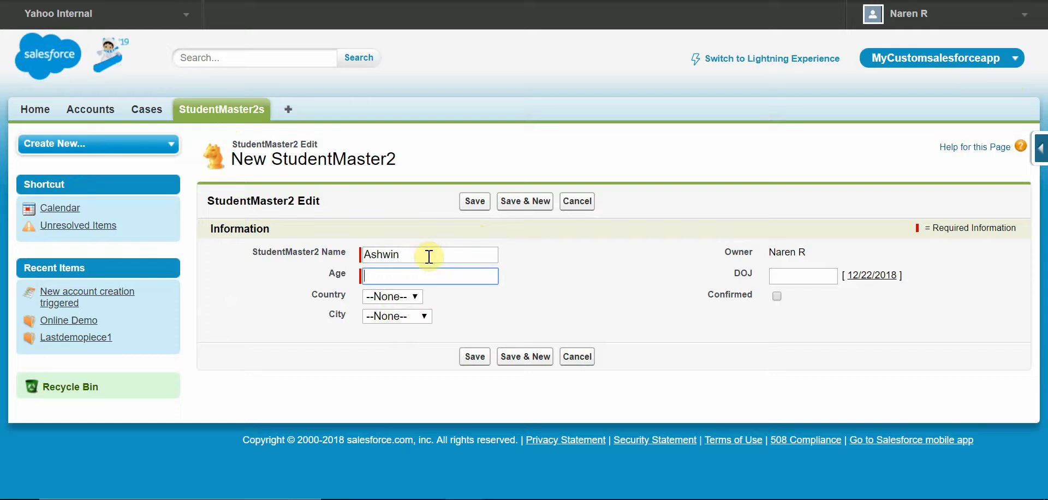
{"action": "type", "text": "19"}
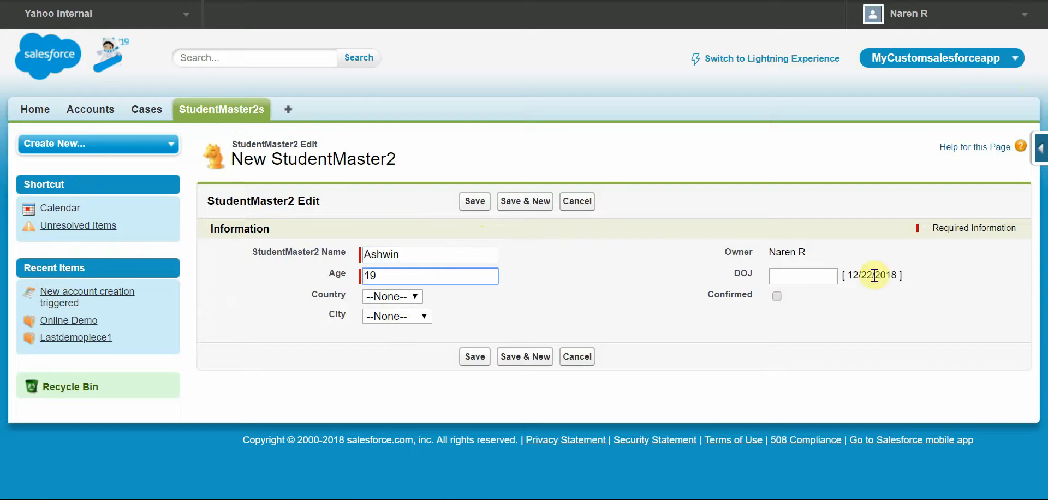
{"action": "left_click", "coordinate": [874, 275]}
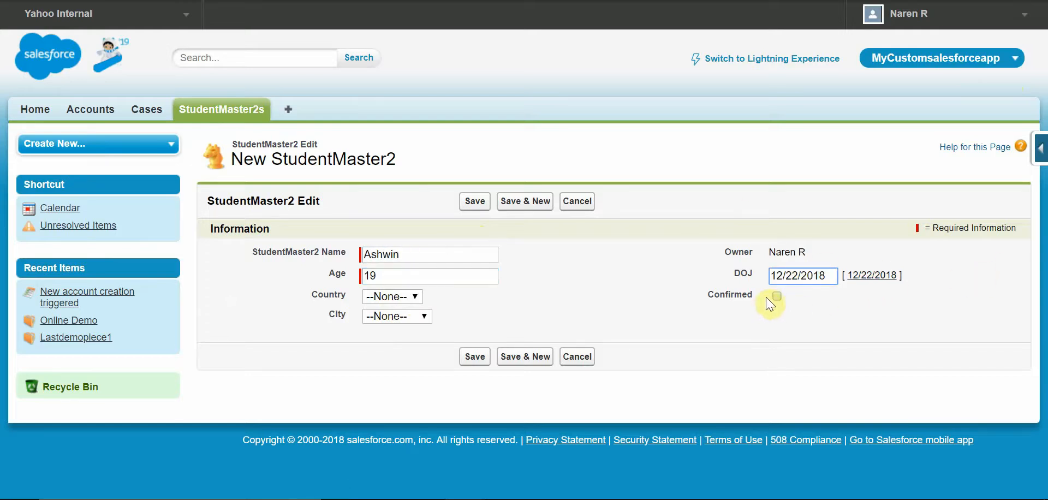
- Mark the student as Confirmed, set Country to USA and City to NewYork, and save the record
{"action": "left_click", "coordinate": [413, 295]}
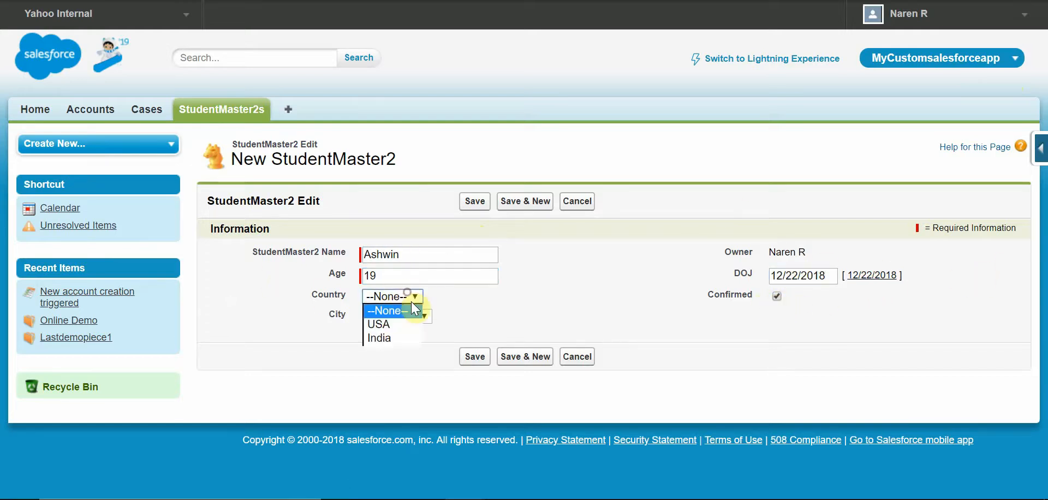
{"action": "left_click", "coordinate": [410, 318]}
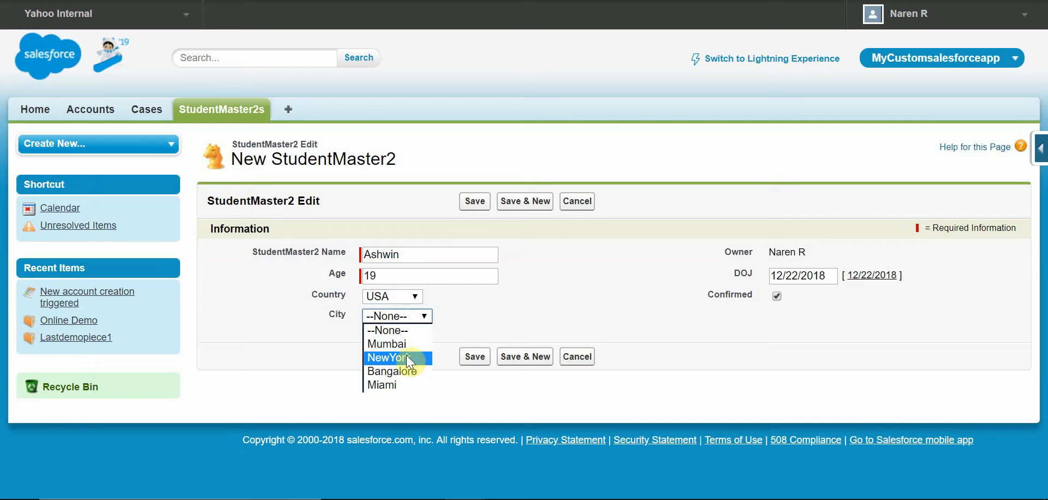
{"action": "left_click", "coordinate": [403, 345]}
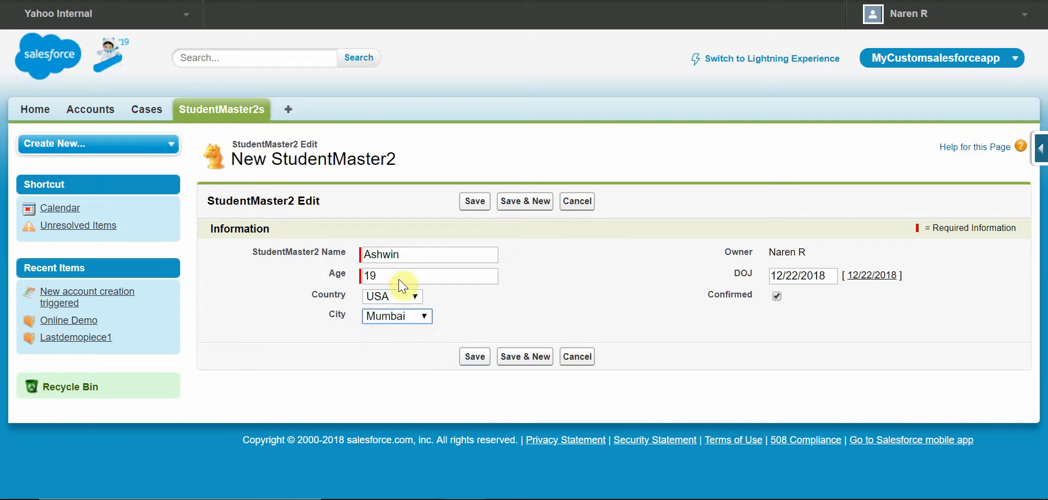
{"action": "left_click", "coordinate": [414, 297]}
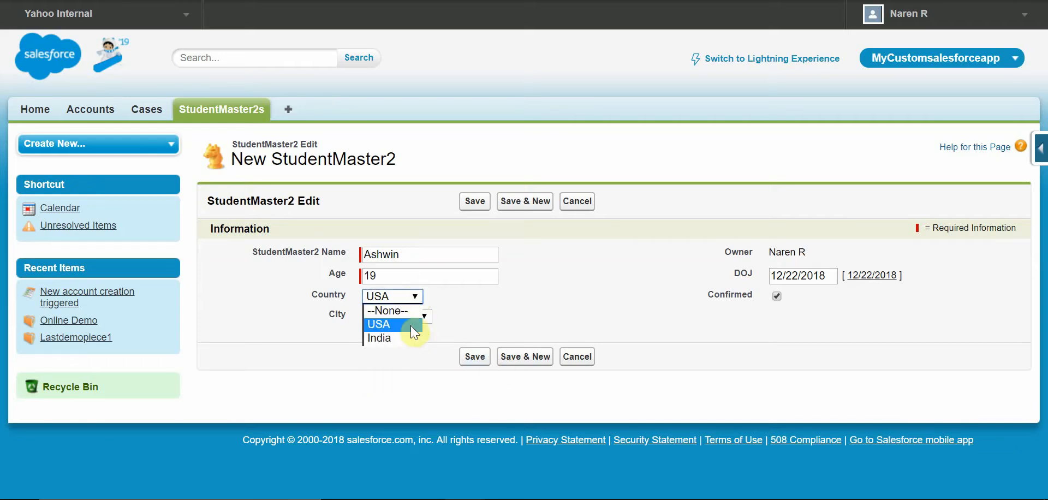
{"action": "left_click", "coordinate": [451, 325]}
{"action": "left_click", "coordinate": [424, 319]}
{"action": "left_click", "coordinate": [523, 318]}
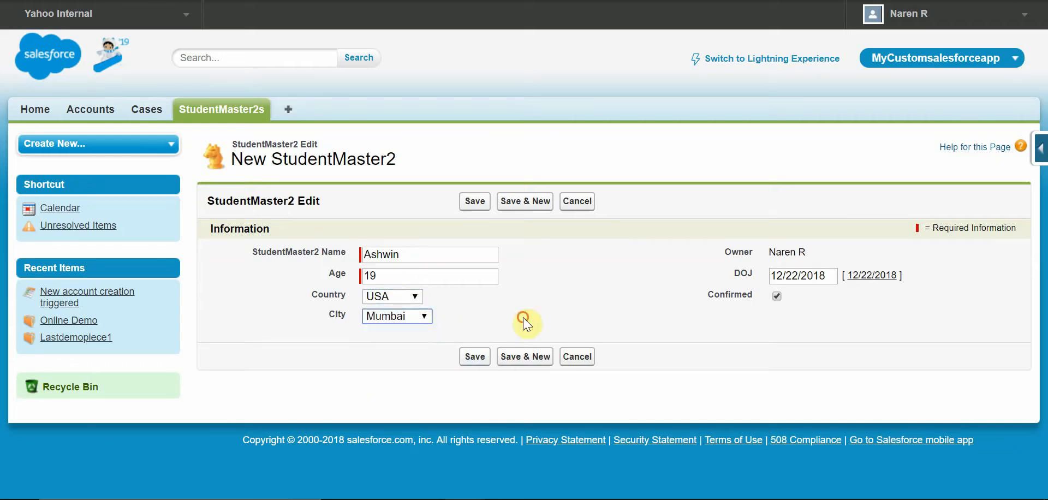
{"action": "left_click", "coordinate": [394, 319]}
{"action": "left_click", "coordinate": [406, 352]}
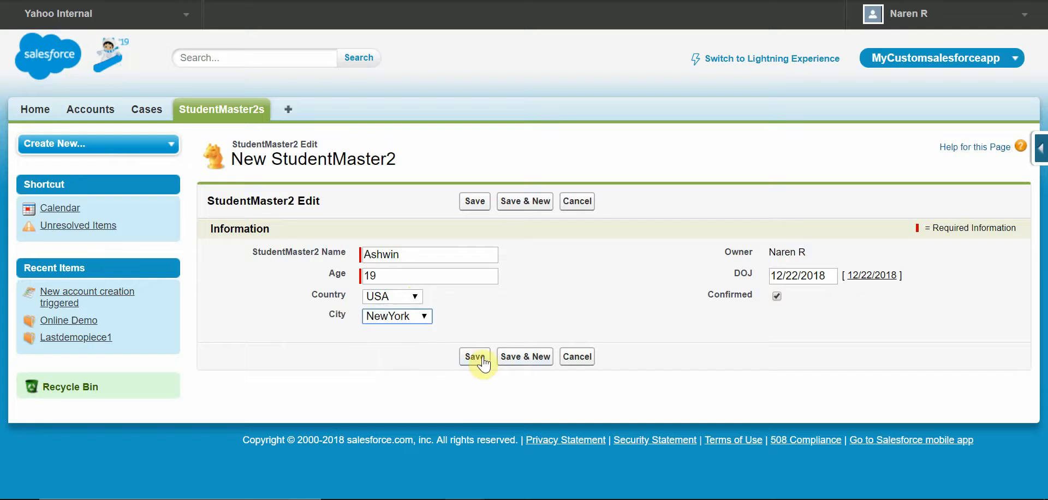
{"action": "left_click", "coordinate": [475, 360]}
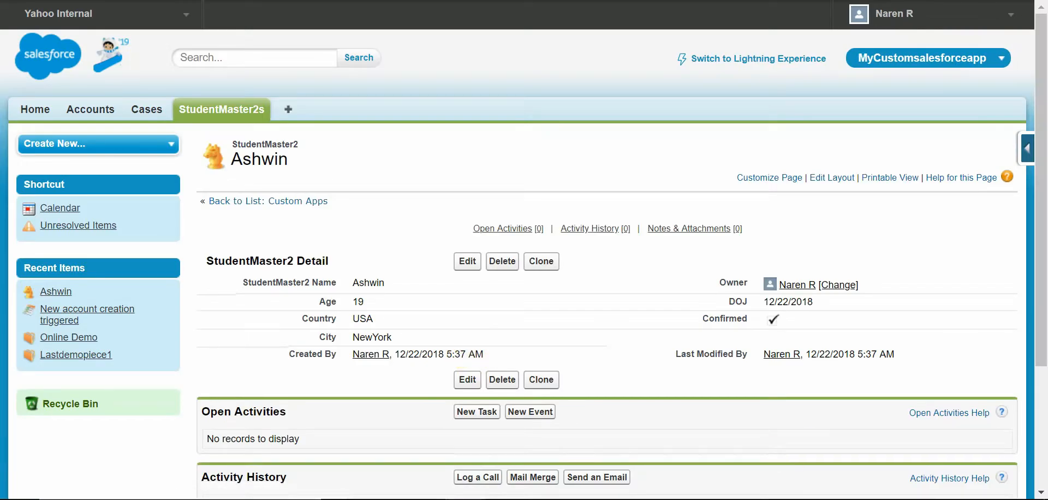
- Open the saved student record for editing and examine the options offered by its Country and City picklists
{"action": "left_click", "coordinate": [720, 498]}
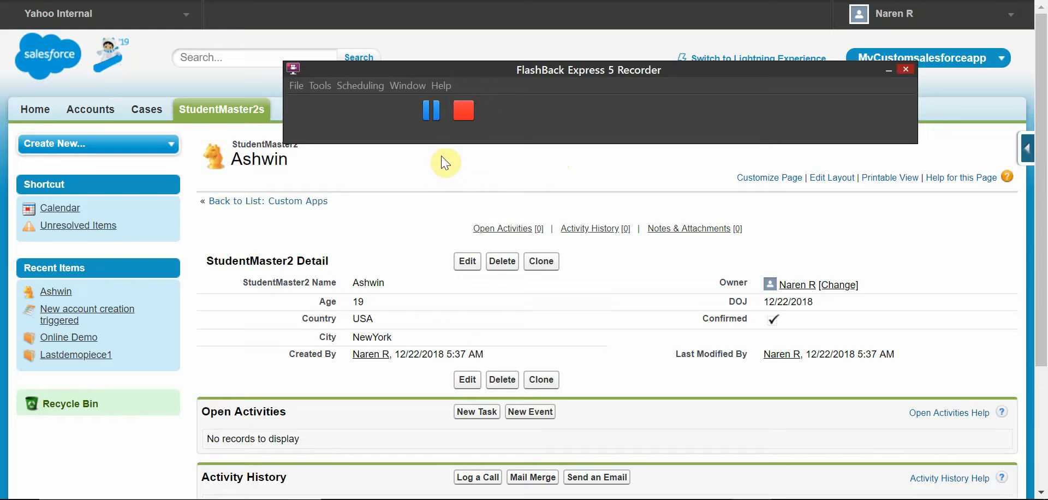
{"action": "left_click", "coordinate": [467, 264]}
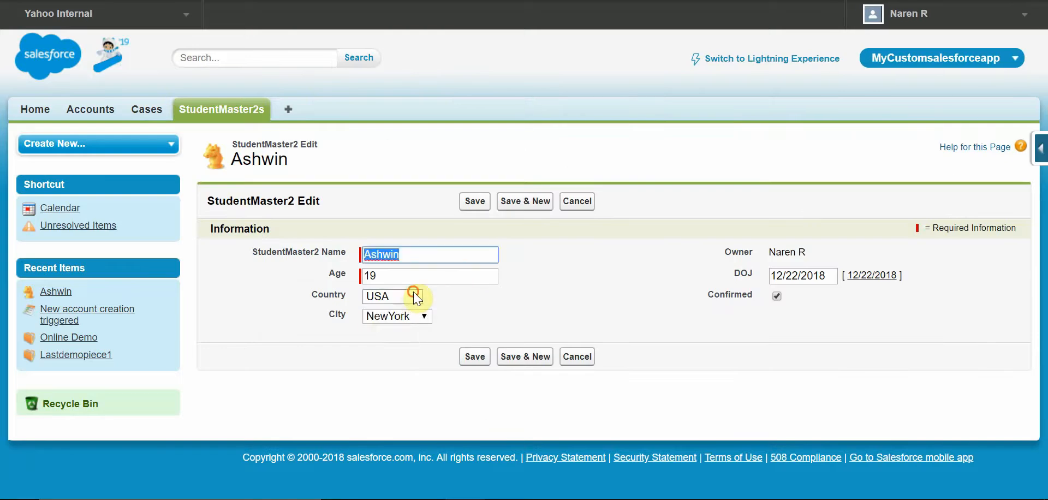
{"action": "left_click", "coordinate": [417, 296]}
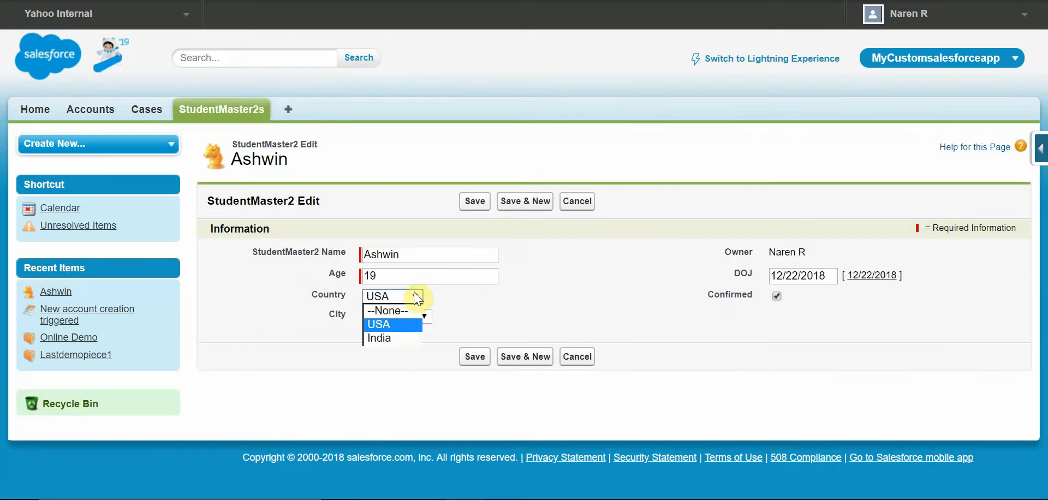
{"action": "left_click", "coordinate": [448, 329]}
{"action": "left_click", "coordinate": [428, 316]}
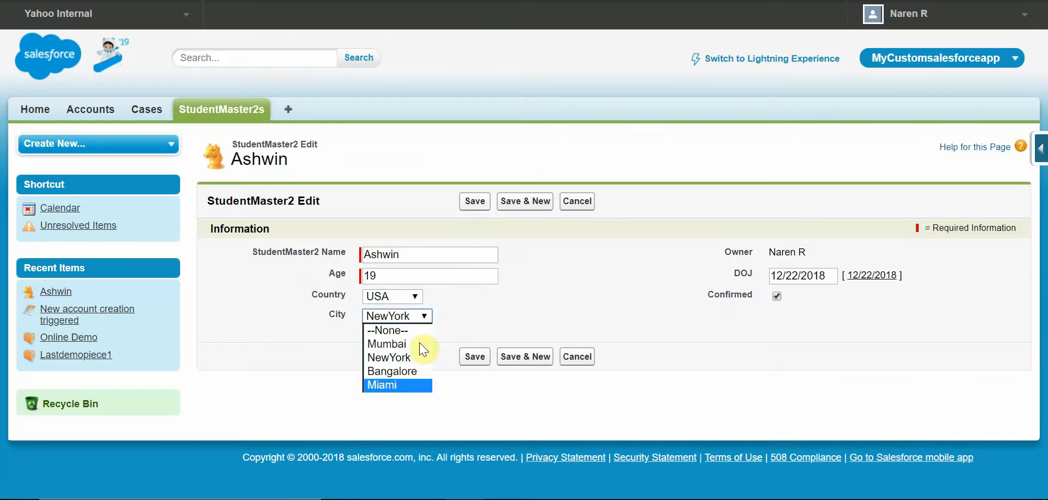
{"action": "left_click", "coordinate": [491, 402]}
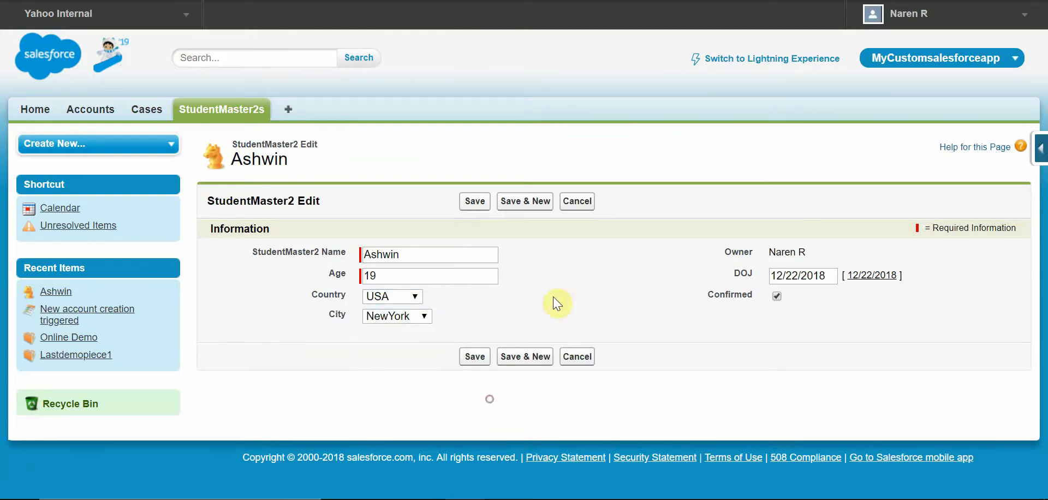
- Go to the StudentMaster2 object's custom fields and open its Field Dependencies page
{"action": "left_click", "coordinate": [1042, 155]}
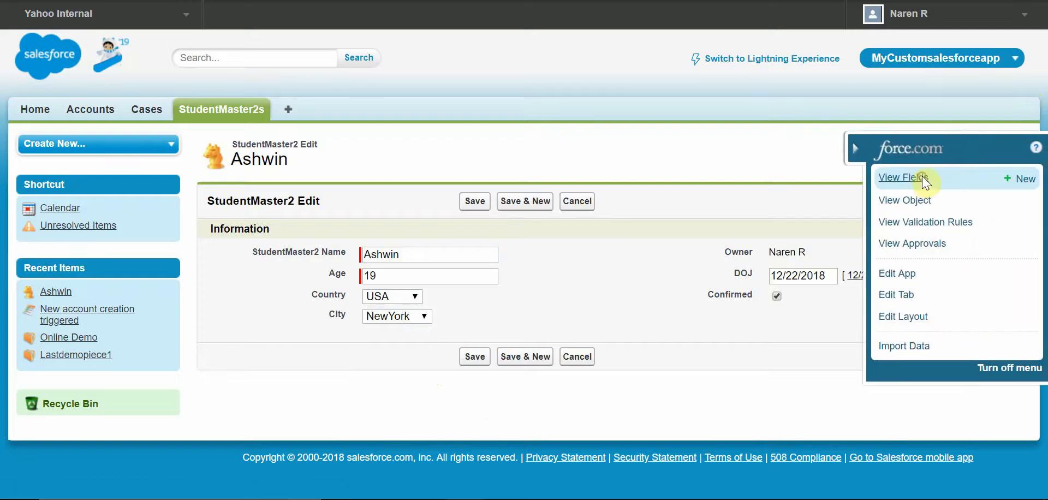
{"action": "left_click", "coordinate": [922, 176]}
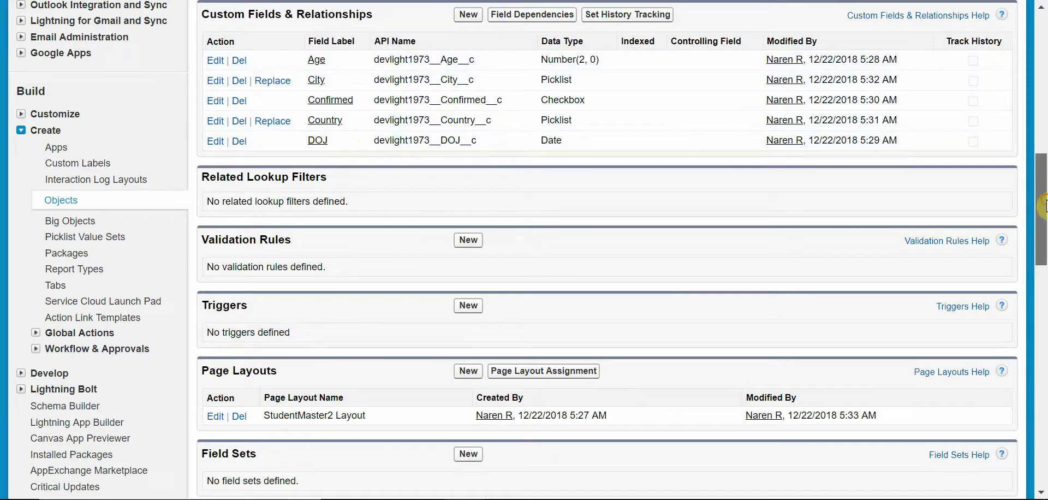
{"action": "left_click_drag", "start_coordinate": [1042, 199], "coordinate": [1042, 147]}
{"action": "left_click", "coordinate": [554, 245]}
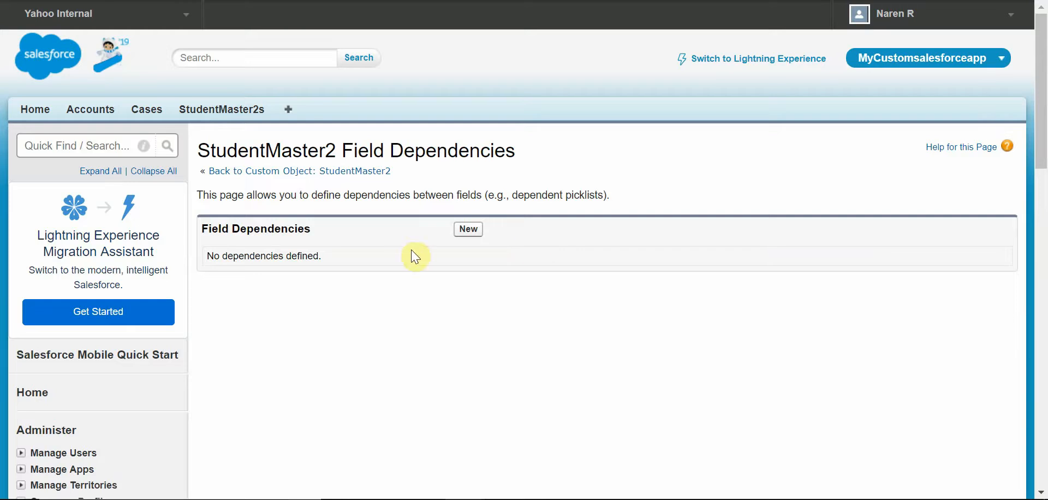
- Create a new field dependency with Country as the controlling field and City as the dependent field, continuing to its value matrix
{"action": "left_click", "coordinate": [470, 229]}
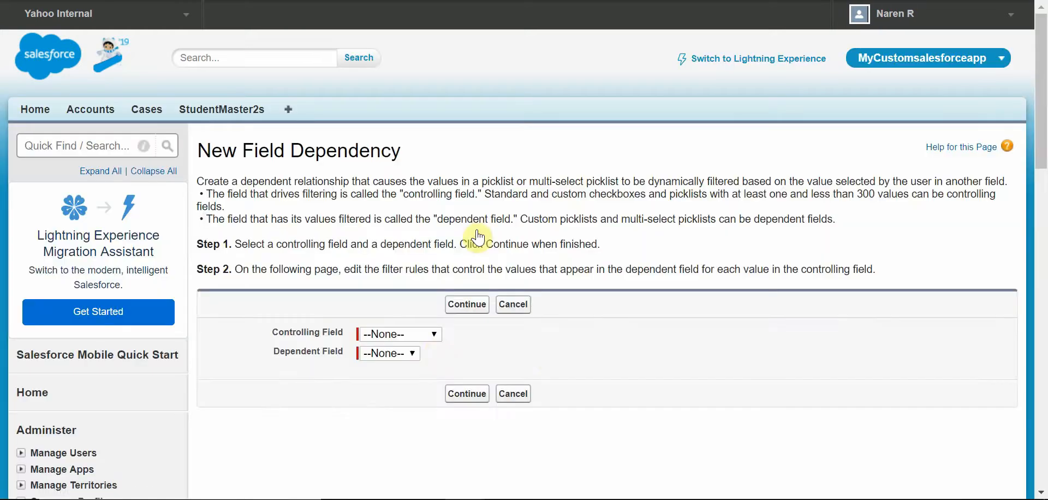
{"action": "left_click", "coordinate": [435, 334]}
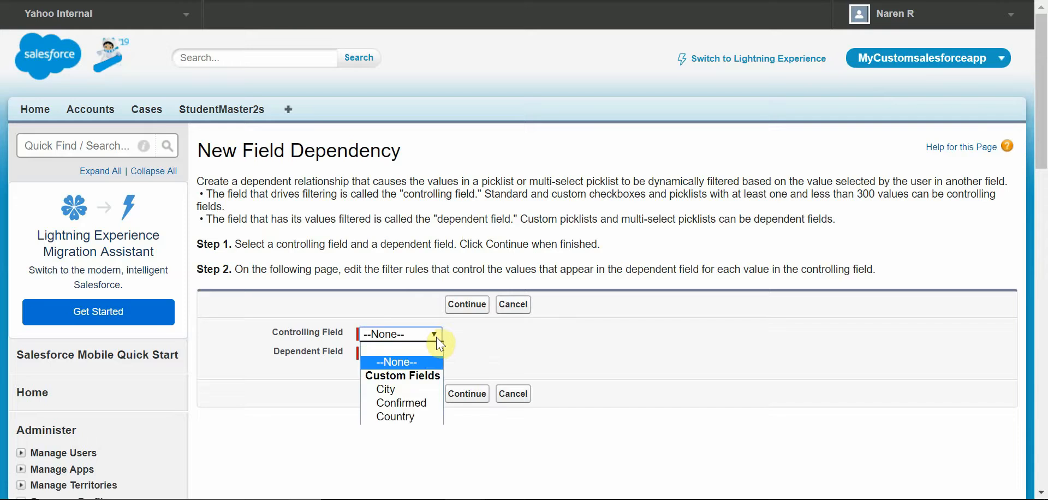
{"action": "left_click", "coordinate": [395, 416]}
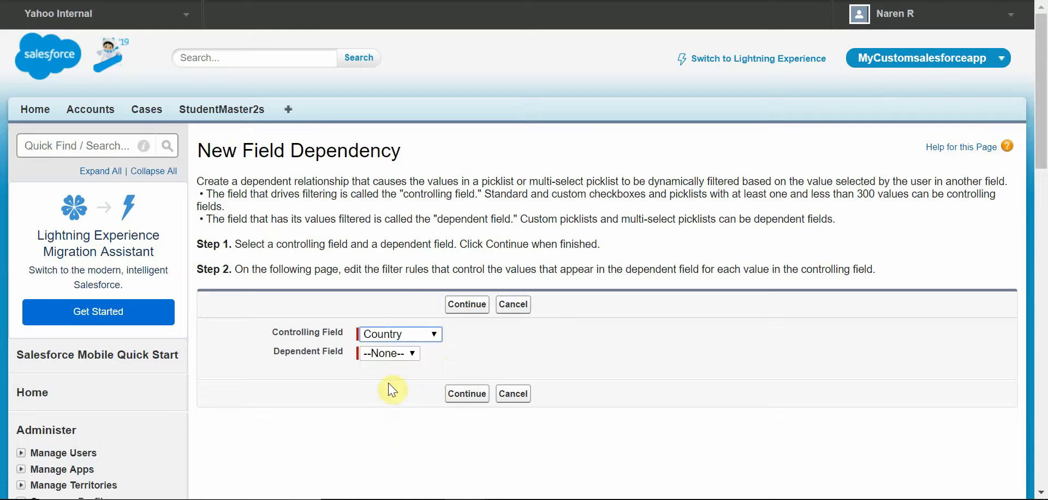
{"action": "left_click", "coordinate": [412, 358]}
{"action": "left_click", "coordinate": [406, 381]}
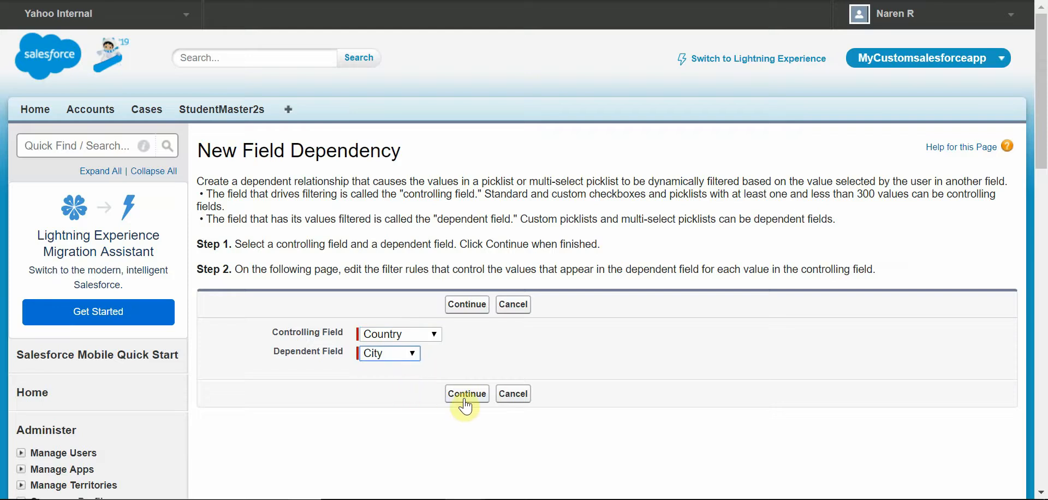
{"action": "left_click", "coordinate": [464, 397]}
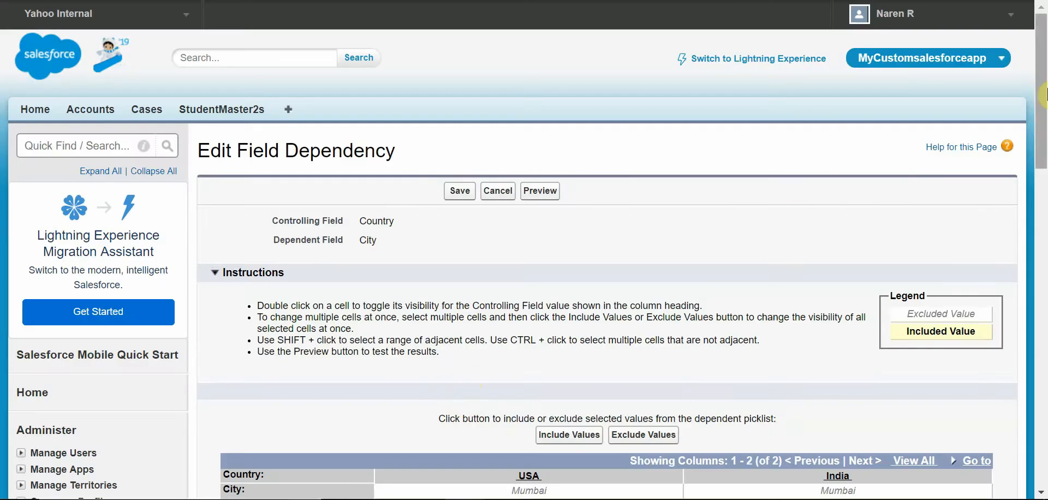
{"action": "left_click_drag", "start_coordinate": [1043, 93], "coordinate": [1043, 163]}
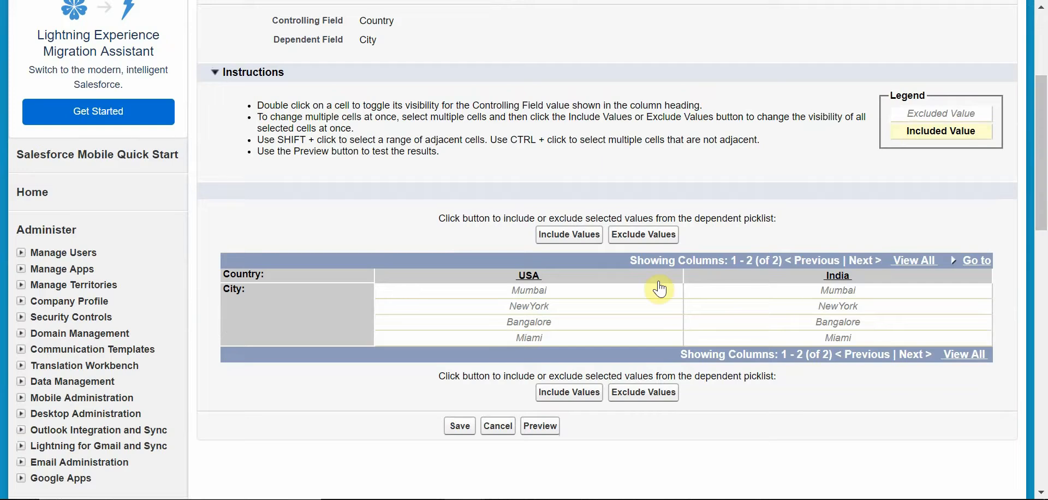
{"action": "left_click", "coordinate": [658, 280]}
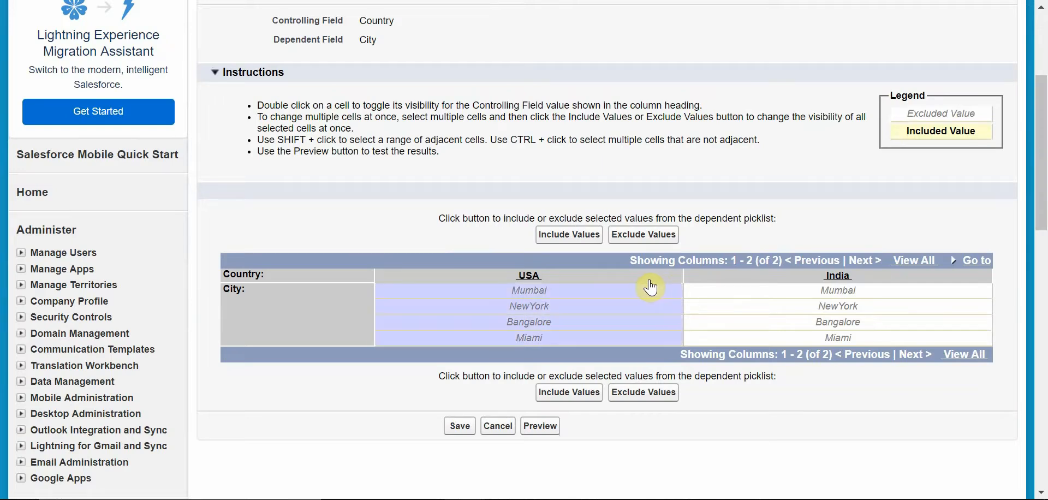
{"action": "left_click", "coordinate": [635, 291], "text": "ctrl"}
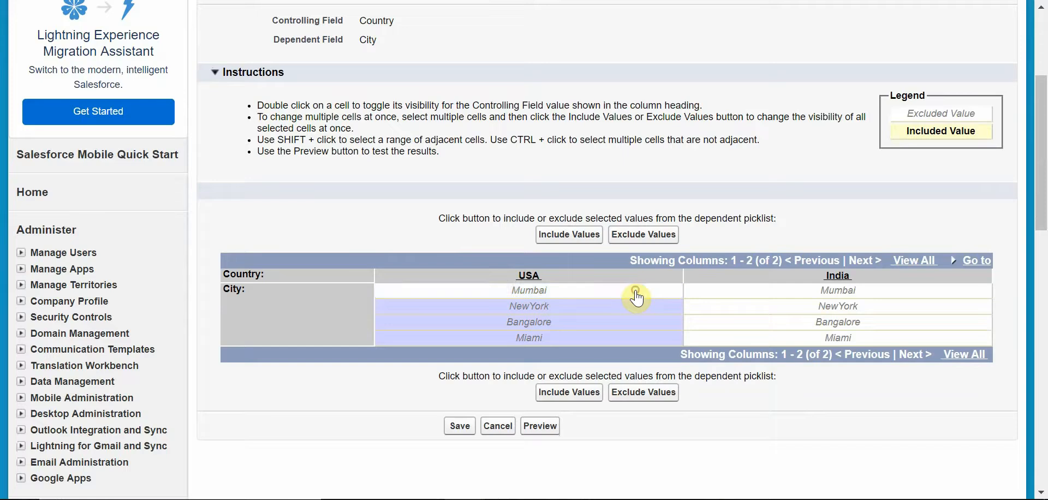
{"action": "left_click", "coordinate": [649, 310], "text": "ctrl"}
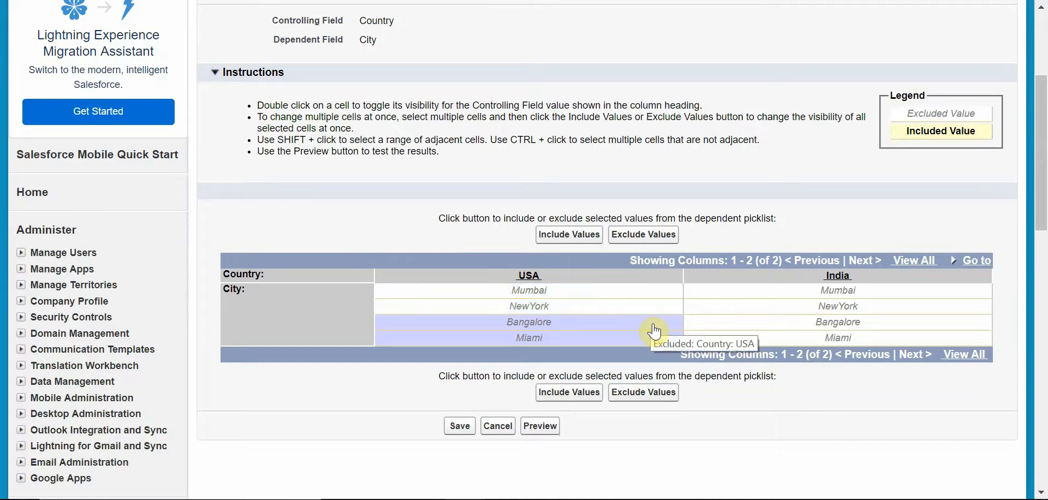
{"action": "left_click", "coordinate": [660, 343], "text": "ctrl"}
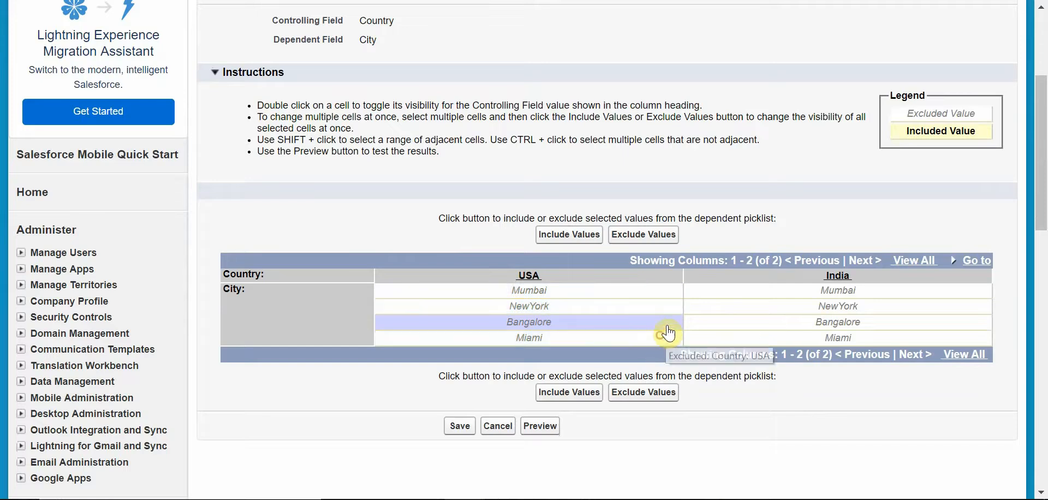
{"action": "left_click", "coordinate": [650, 292], "text": "ctrl"}
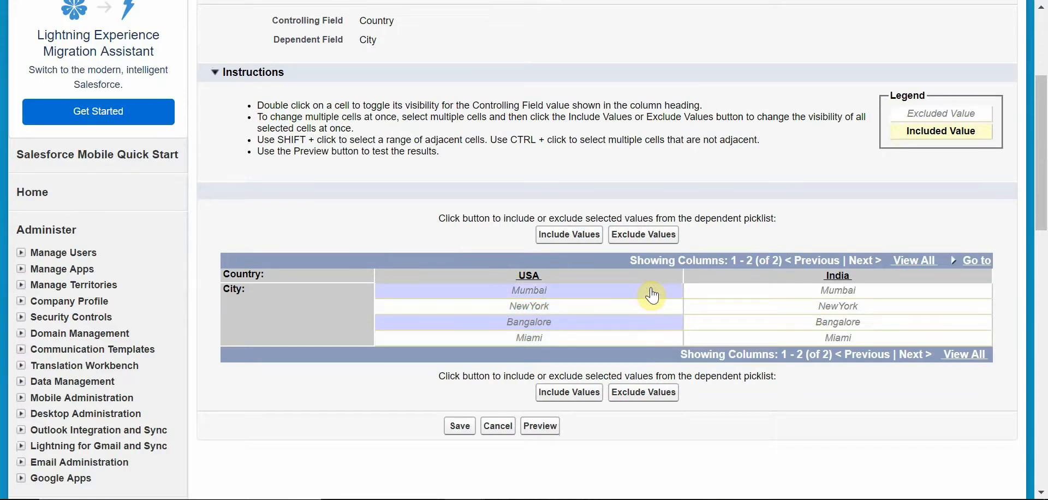
{"action": "left_click", "coordinate": [637, 306], "text": "ctrl"}
{"action": "left_click", "coordinate": [642, 290]}
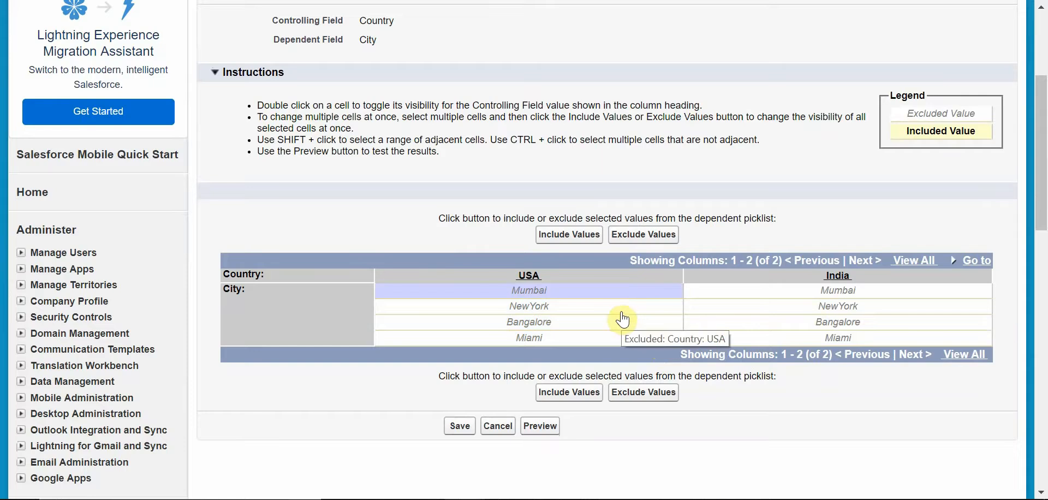
- Include NewYork and Miami as cities for USA, and Mumbai and Bangalore as cities for India
{"action": "left_click", "coordinate": [620, 309]}
{"action": "left_click", "coordinate": [636, 340], "text": "ctrl"}
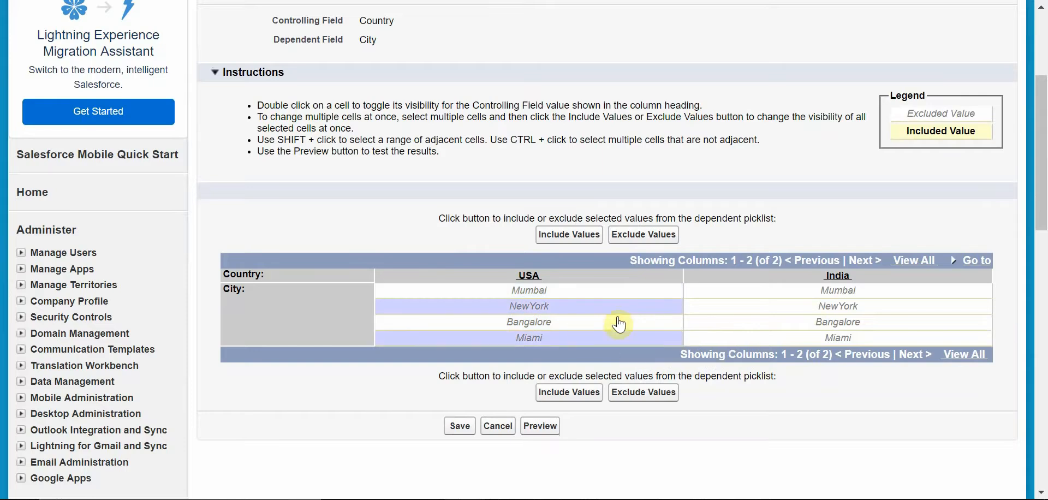
{"action": "left_click", "coordinate": [737, 291], "text": "ctrl"}
{"action": "left_click", "coordinate": [744, 323], "text": "ctrl"}
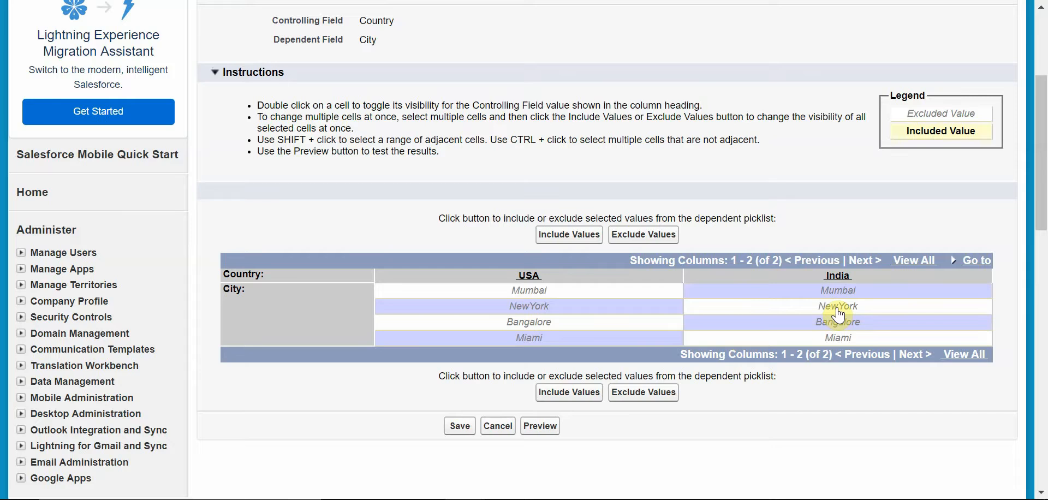
{"action": "left_click", "coordinate": [586, 240]}
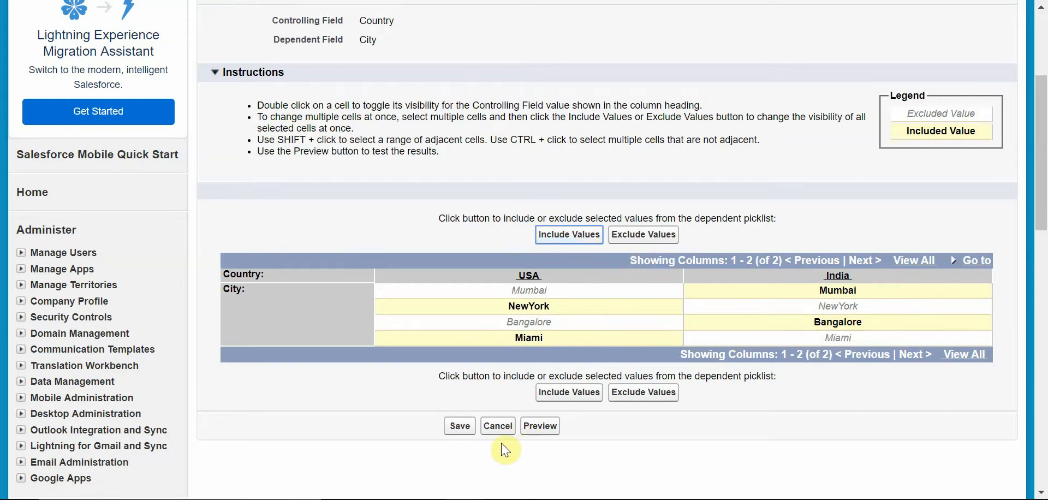
- Save the Country–City field dependency and open the existing student record from StudentMaster2s for editing
{"action": "left_click", "coordinate": [460, 427]}
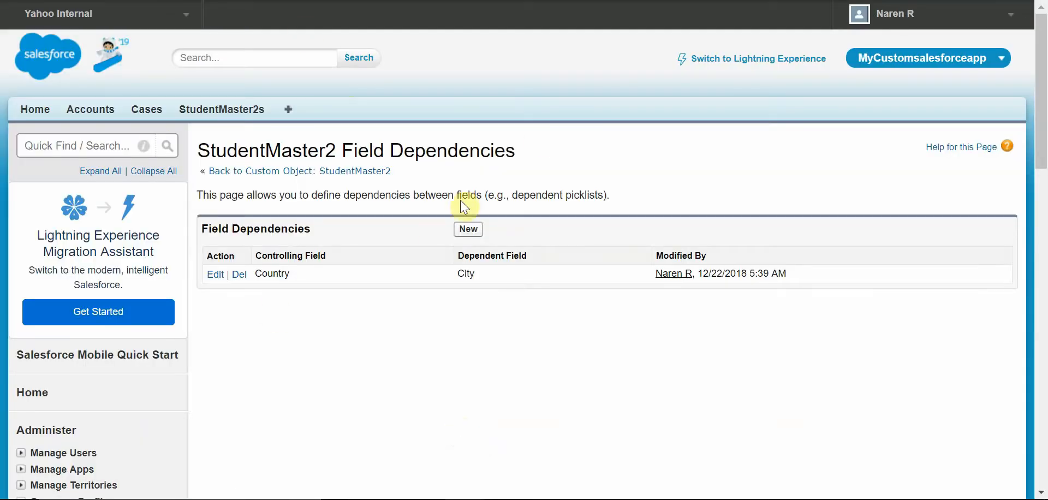
{"action": "left_click", "coordinate": [234, 109]}
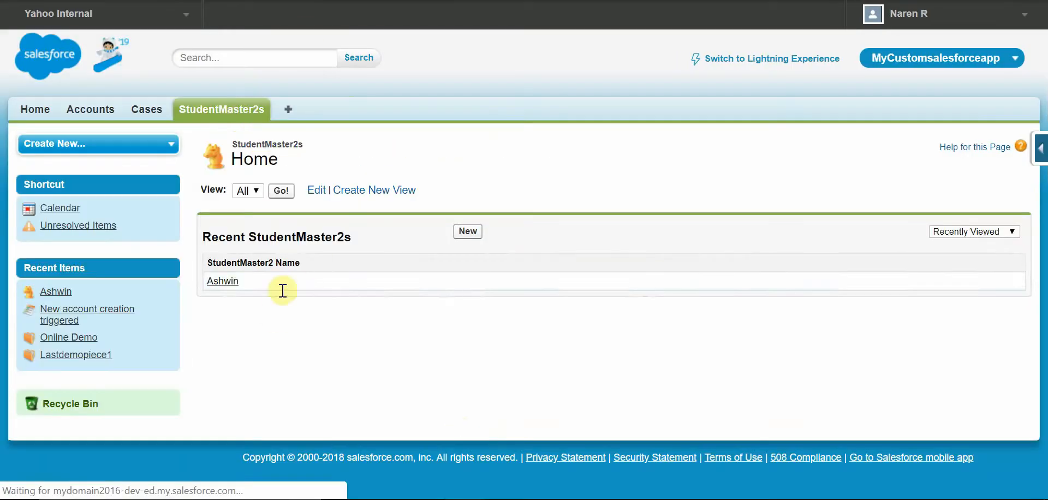
{"action": "left_click", "coordinate": [232, 282]}
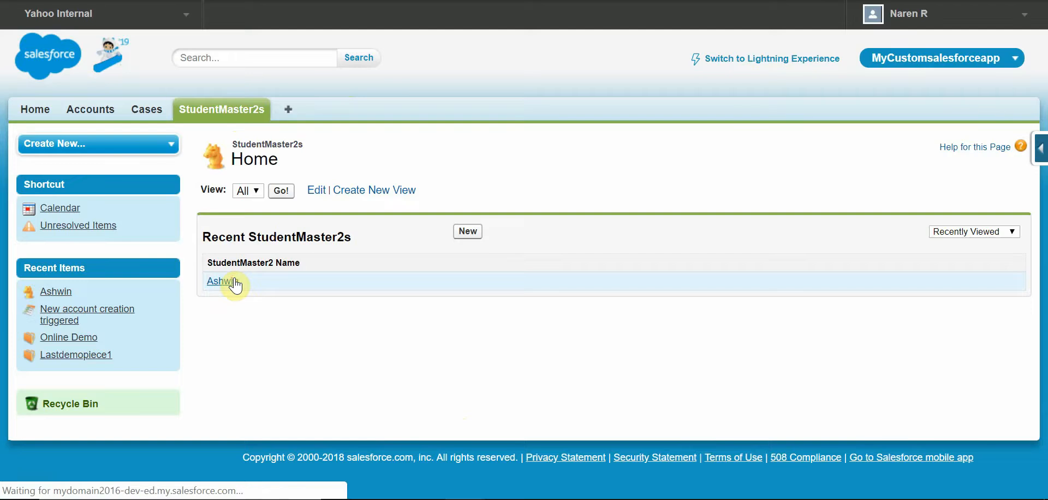
{"action": "left_click", "coordinate": [467, 262]}
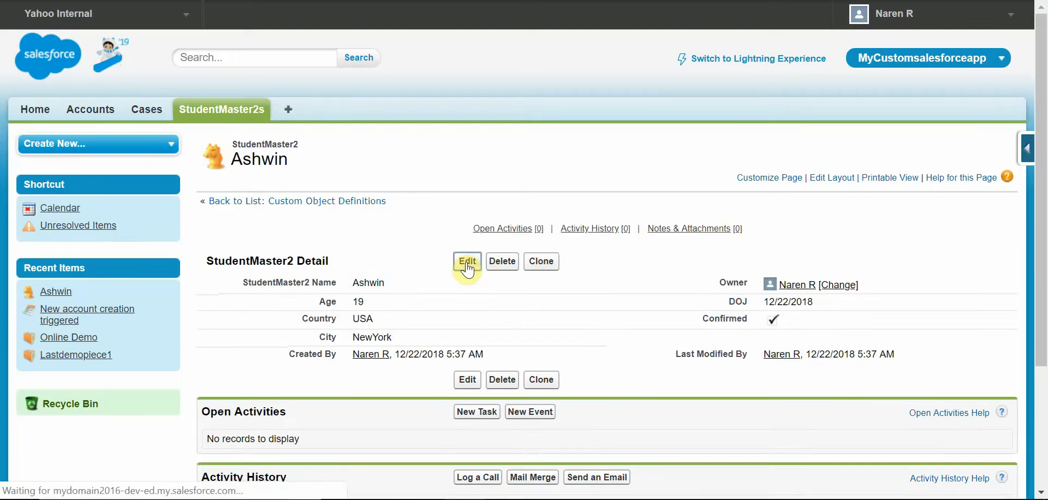
- Keep Country set to USA and examine which cities the dependent City picklist offers
{"action": "left_click", "coordinate": [414, 297]}
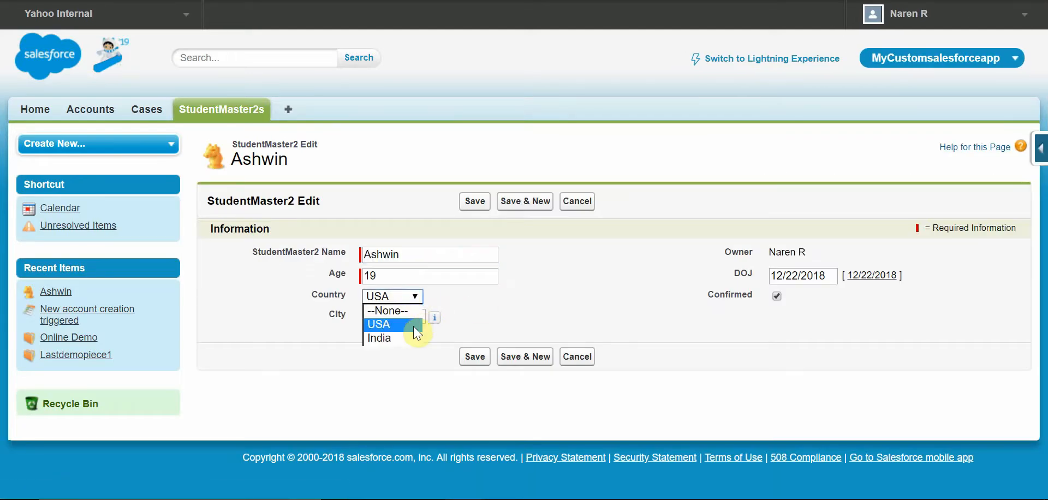
{"action": "left_click", "coordinate": [413, 327]}
{"action": "left_click", "coordinate": [418, 317]}
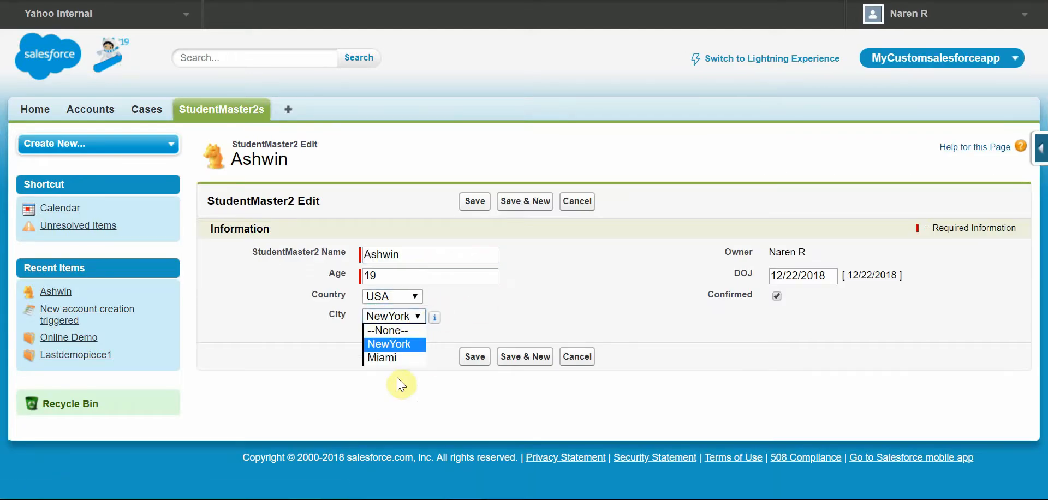
{"action": "left_click", "coordinate": [407, 315]}
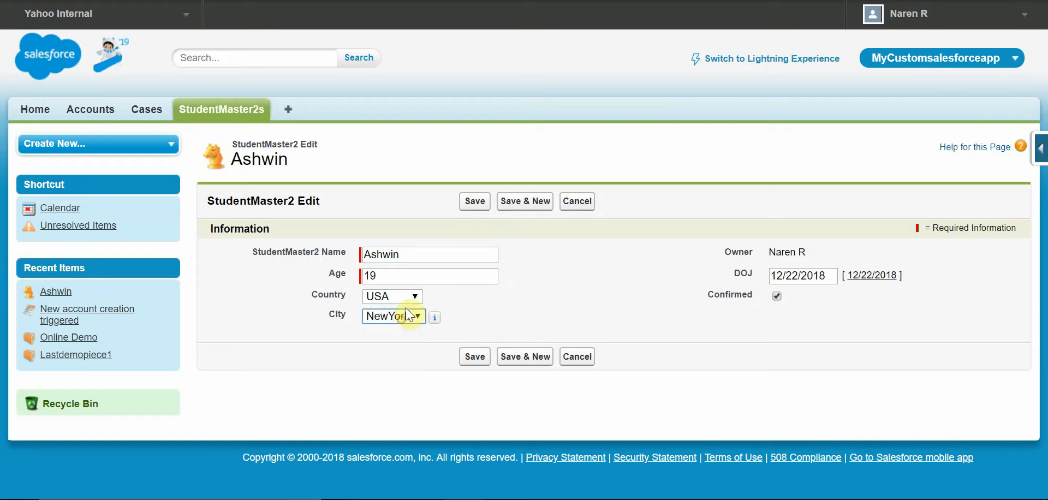
- Set the student record's Country to India and City to Mumbai, and save the record
{"action": "left_click", "coordinate": [390, 337]}
{"action": "left_click", "coordinate": [407, 319]}
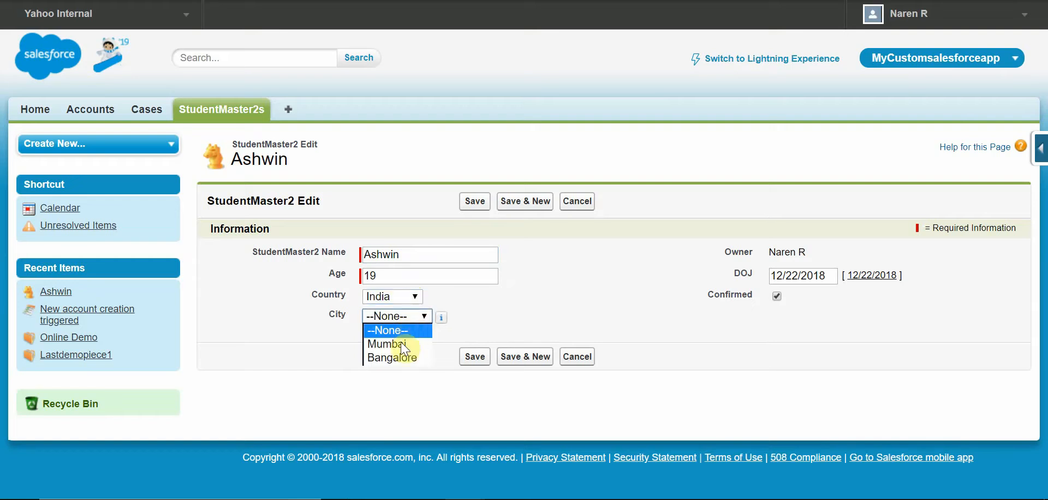
{"action": "left_click", "coordinate": [401, 344]}
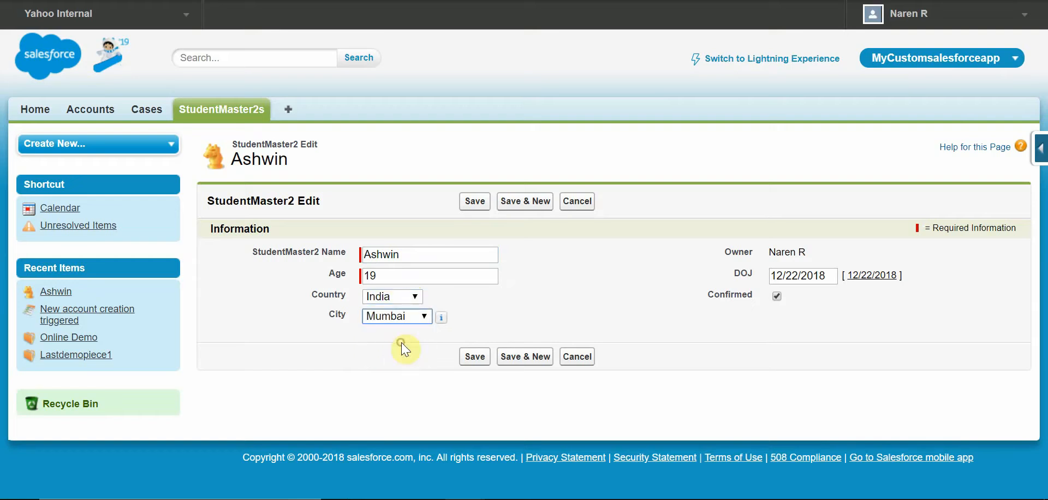
{"action": "left_click", "coordinate": [475, 357]}
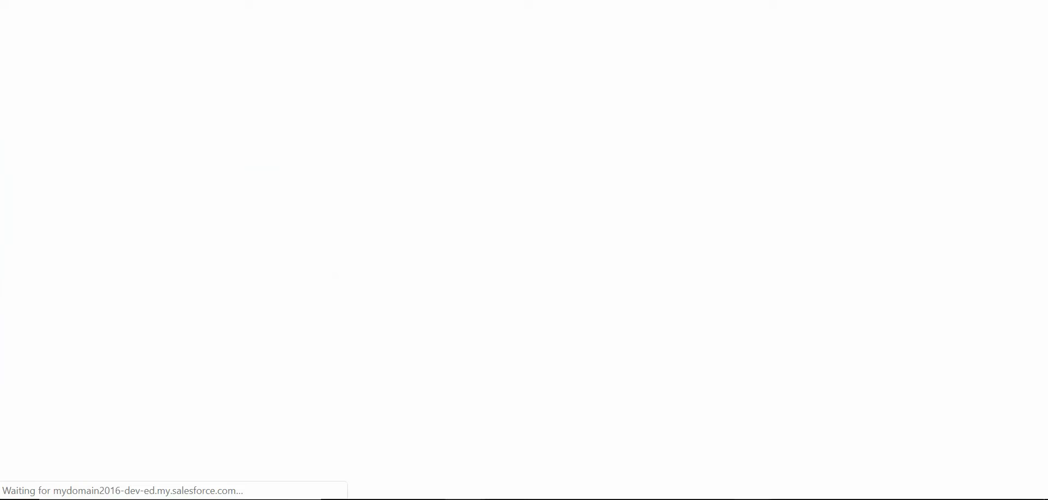